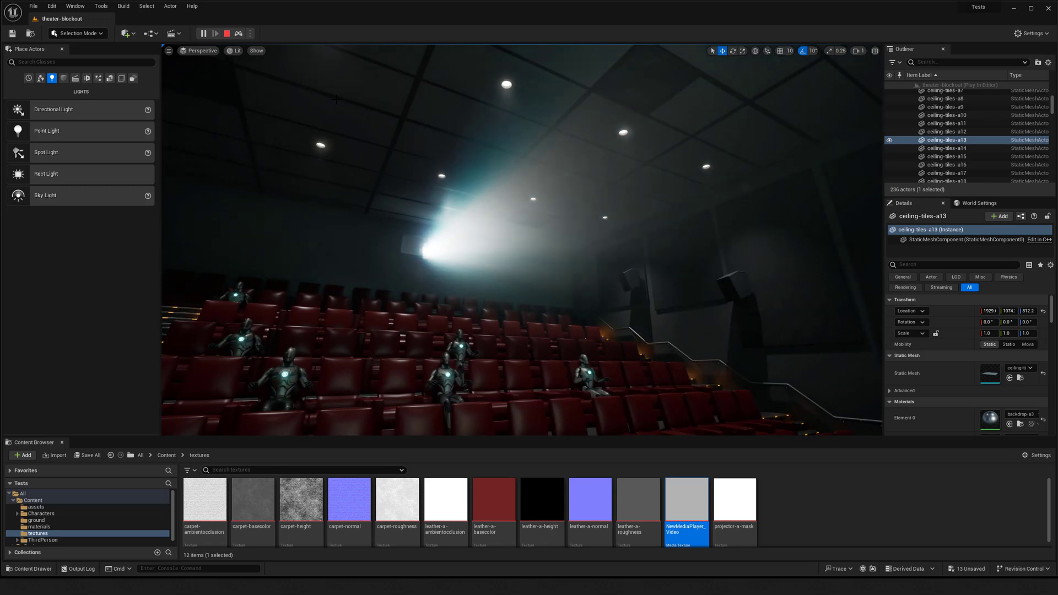
Step: Stop the play session and look around the theater's seats, projector beam and screen in the editor
click(227, 33)
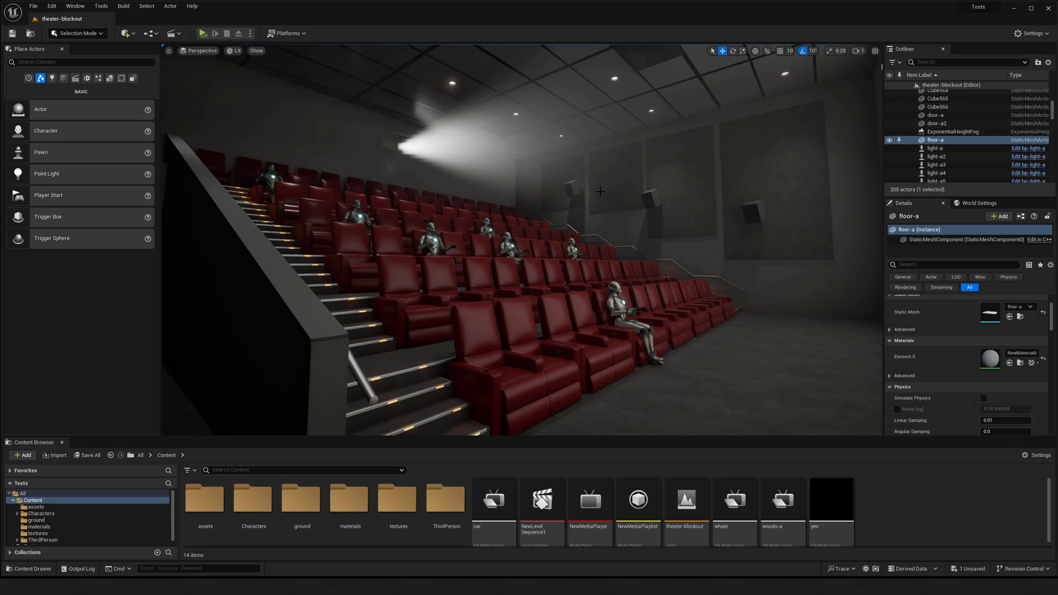
right_drag(606, 201, 747, 188)
right_drag(546, 275, 537, 275)
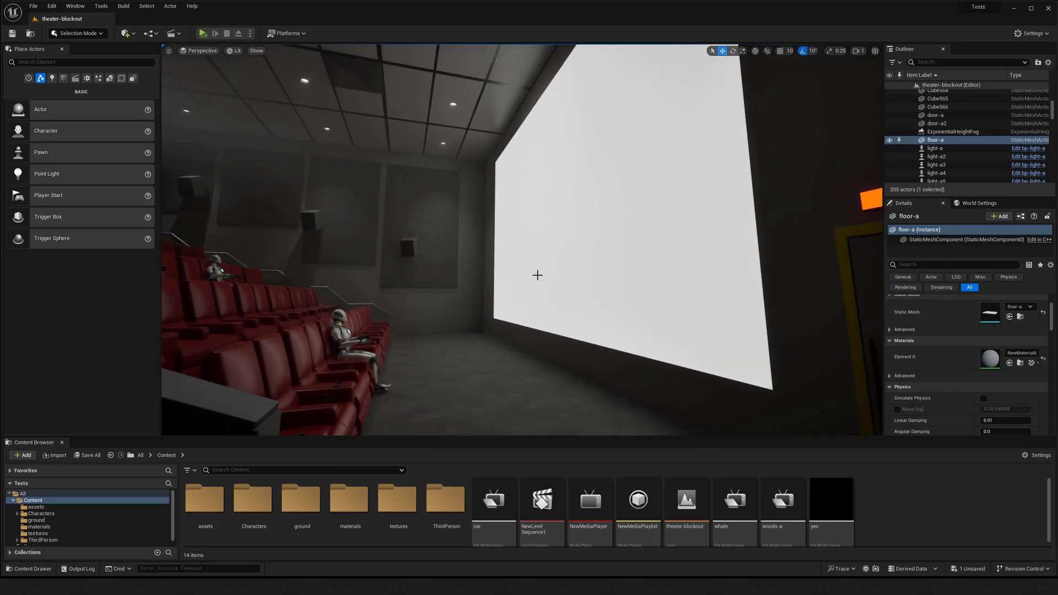
right_drag(606, 254, 408, 256)
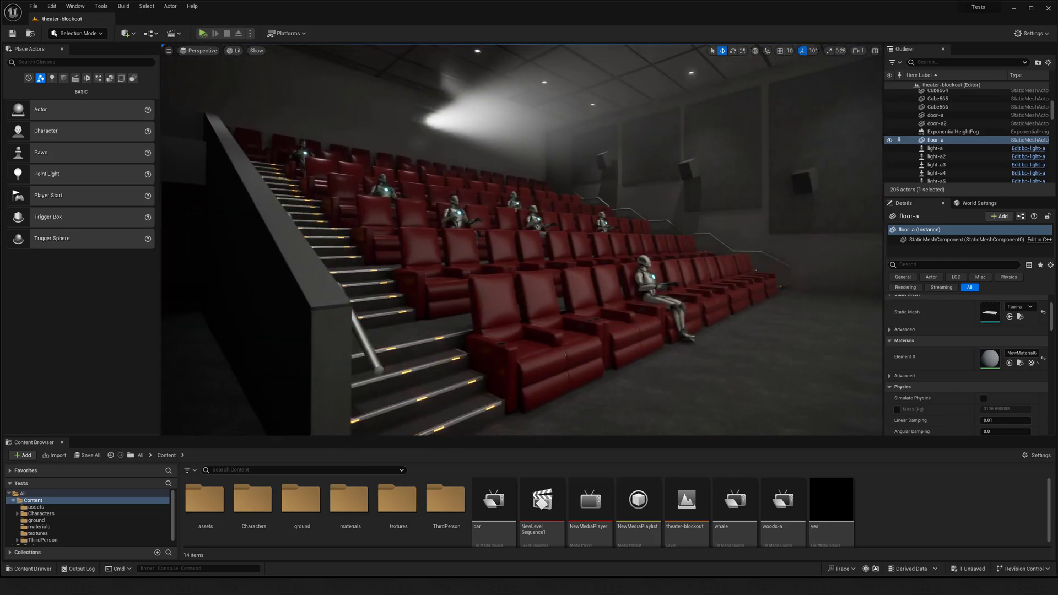
right_drag(601, 150, 626, 176)
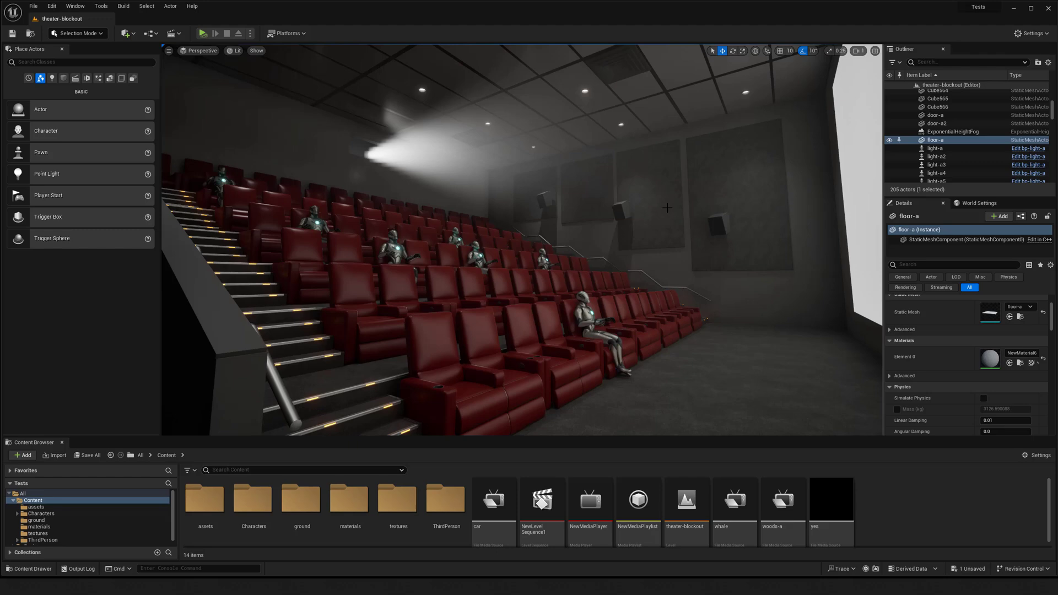
Step: Duplicate the theater's outer wall outward, and make a further copy rotated perpendicular as an end wall
right_drag(608, 243, 479, 276)
right_drag(550, 245, 592, 237)
click(571, 242)
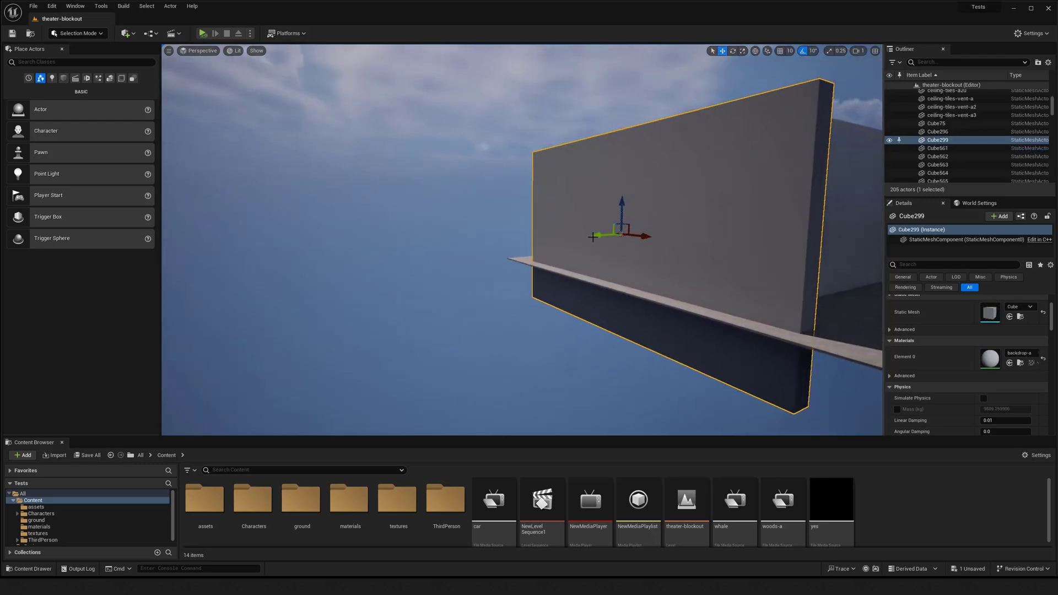
mouse_move(592, 237)
alt+mouse_down()
mouse_move(469, 250)
mouse_move(589, 244)
alt+mouse_up()
key(e)
key(w)
scroll(689, 279, up, 5)
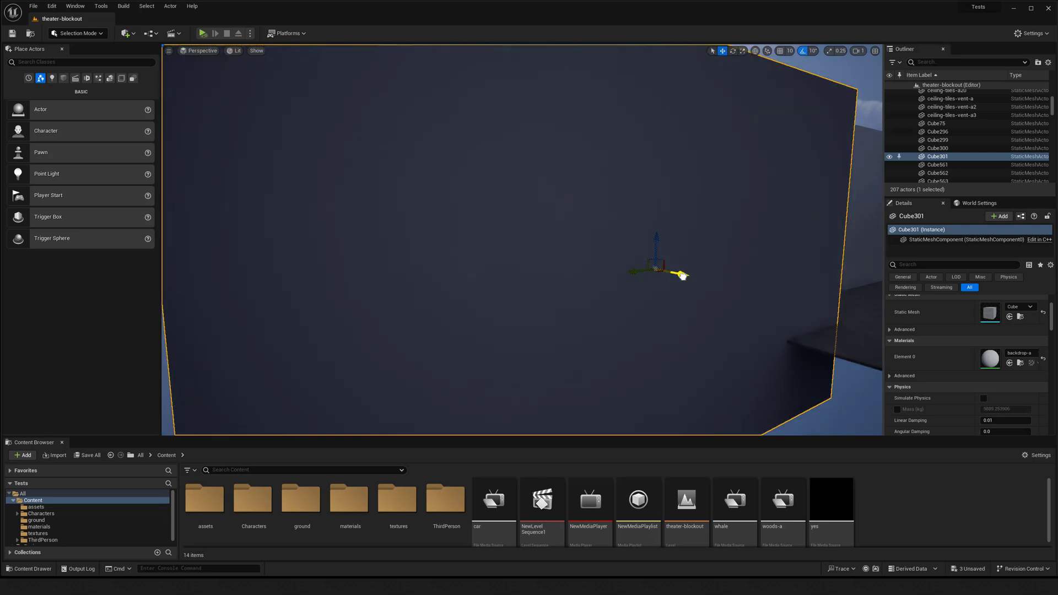
Step: Duplicate the perpendicular wall to the opposite end and shift both end walls outward to frame a new room
alt+drag(683, 276, 430, 219)
mouse_move(481, 232)
right_down()
mouse_move(499, 232)
mouse_move(481, 232)
right_up()
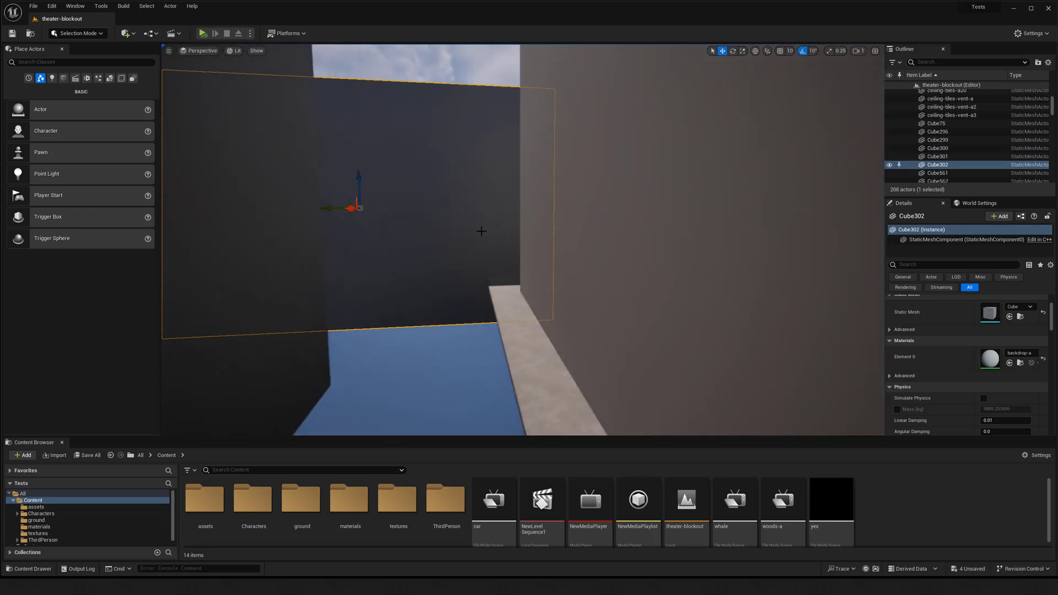
drag(350, 210, 268, 281)
key(s)
mouse_move(524, 326)
right_down()
mouse_move(524, 380)
mouse_move(523, 326)
right_up()
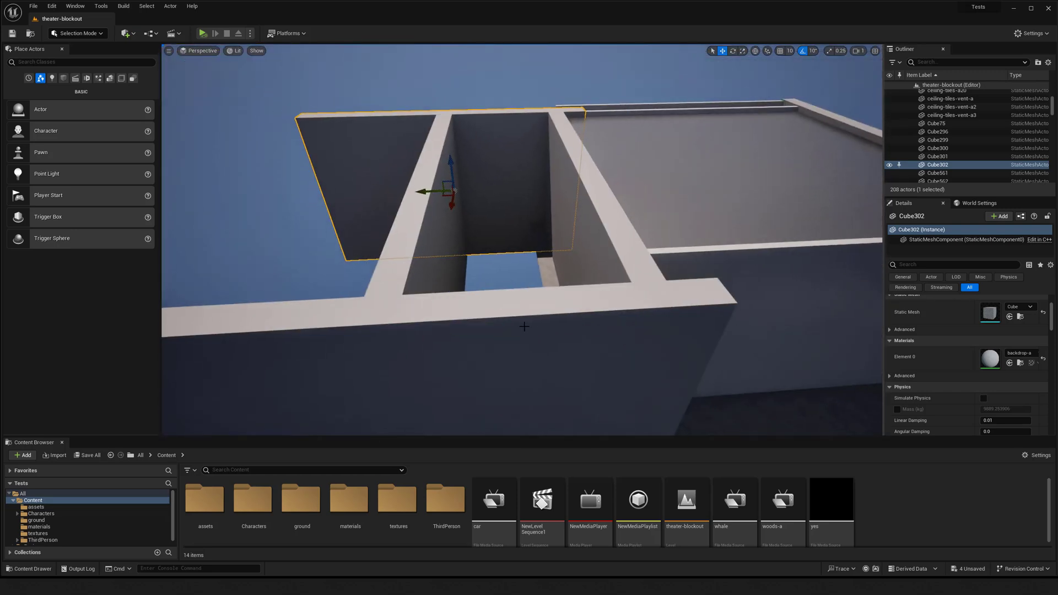
ctrl+click(523, 327)
right_drag(403, 399, 386, 441)
key(s)
drag(423, 361, 373, 361)
Step: Duplicate the floor beneath the new walls and move the parallel side wall outward to widen the room
click(667, 377)
right_drag(666, 377, 683, 397)
key(s)
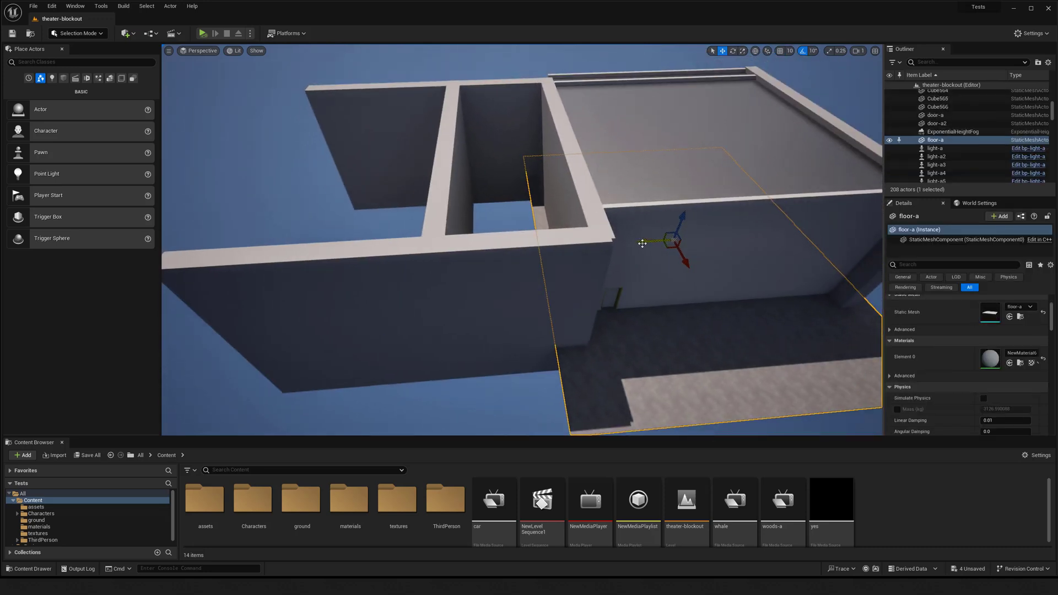
alt+drag(650, 244, 409, 276)
click(438, 205)
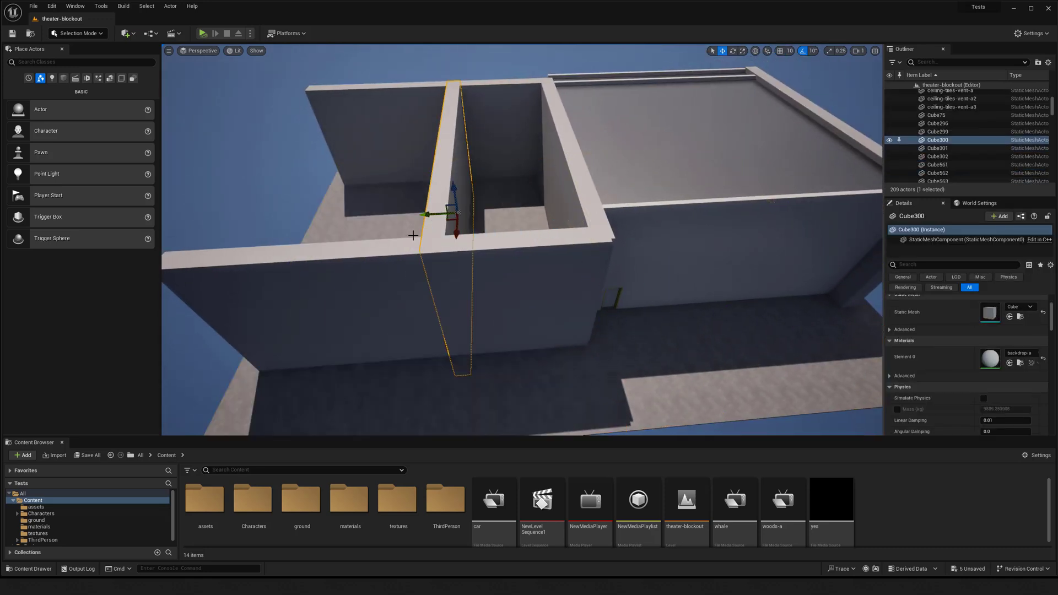
drag(421, 217, 270, 225)
Step: Duplicate the new room's outer side wall and rotate the copy flat to serve as a roof slab
click(415, 159)
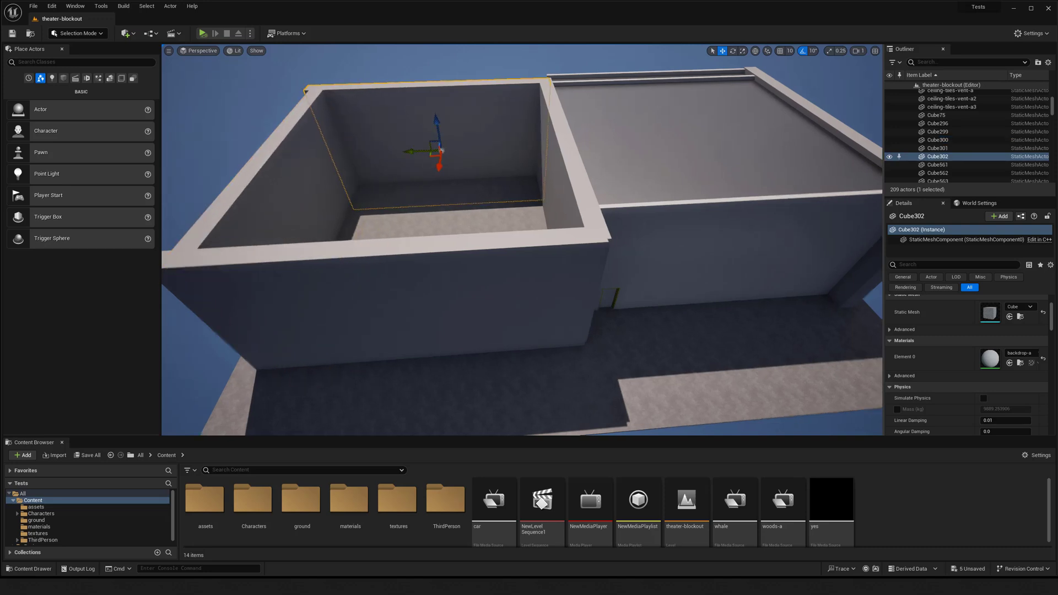
key(d)
right_drag(416, 160, 375, 165)
click(614, 264)
right_drag(614, 263, 716, 264)
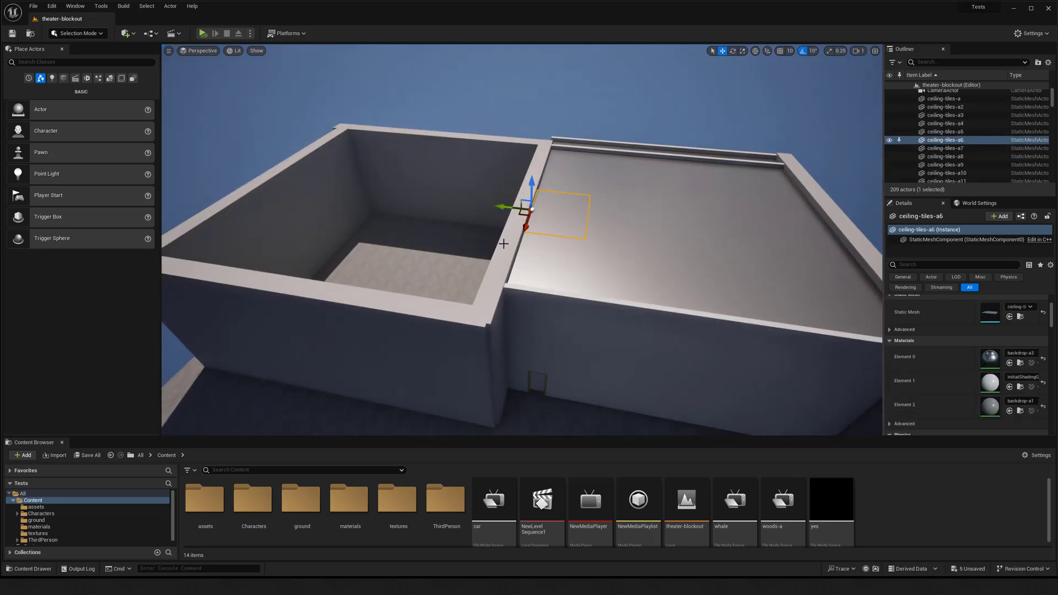
click(503, 270)
click(293, 214)
alt+drag(294, 213, 315, 192)
key(e)
key(w)
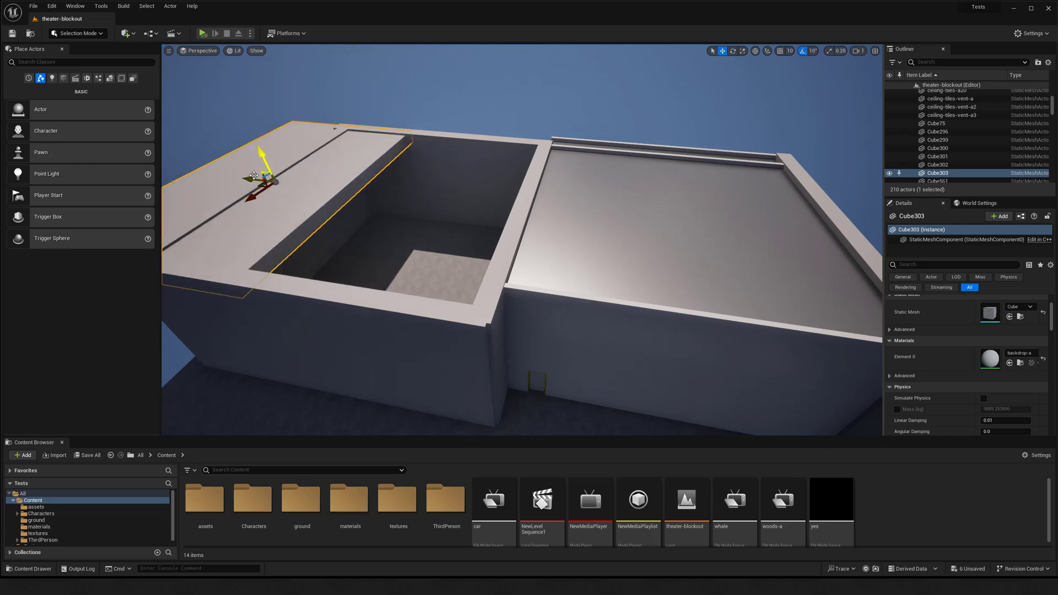
Step: Slide the roof slab over the open room and scale it to cover the opening
drag(243, 172, 440, 182)
key(r)
key(w)
drag(378, 193, 361, 192)
key(g)
Step: Place a point light on the floor inside the enclosed dark room and shift it along its red axis
right_drag(388, 188, 353, 243)
key(w)
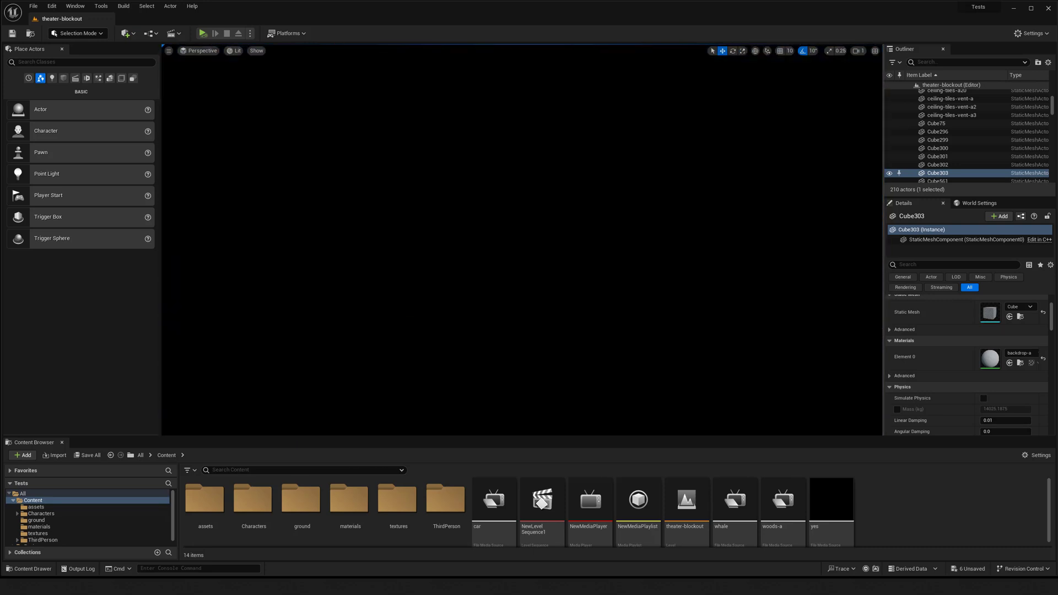
click(52, 78)
drag(58, 127, 530, 391)
right_drag(530, 391, 589, 413)
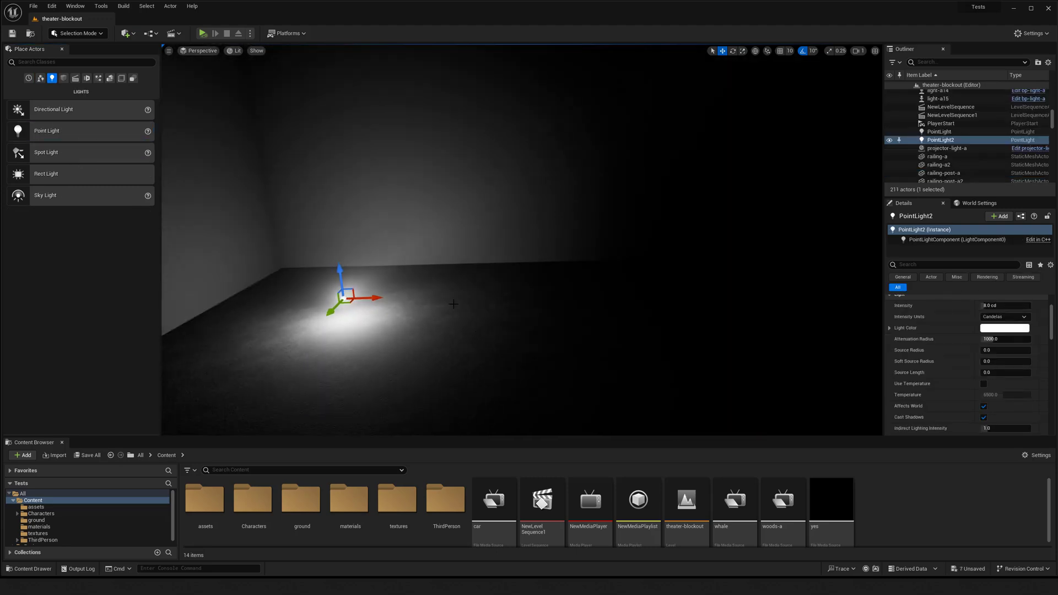
drag(375, 296, 470, 295)
right_drag(436, 316, 435, 316)
key(g)
mouse_move(332, 288)
right_down()
mouse_move(386, 259)
mouse_move(322, 278)
right_up()
key(g)
key(g)
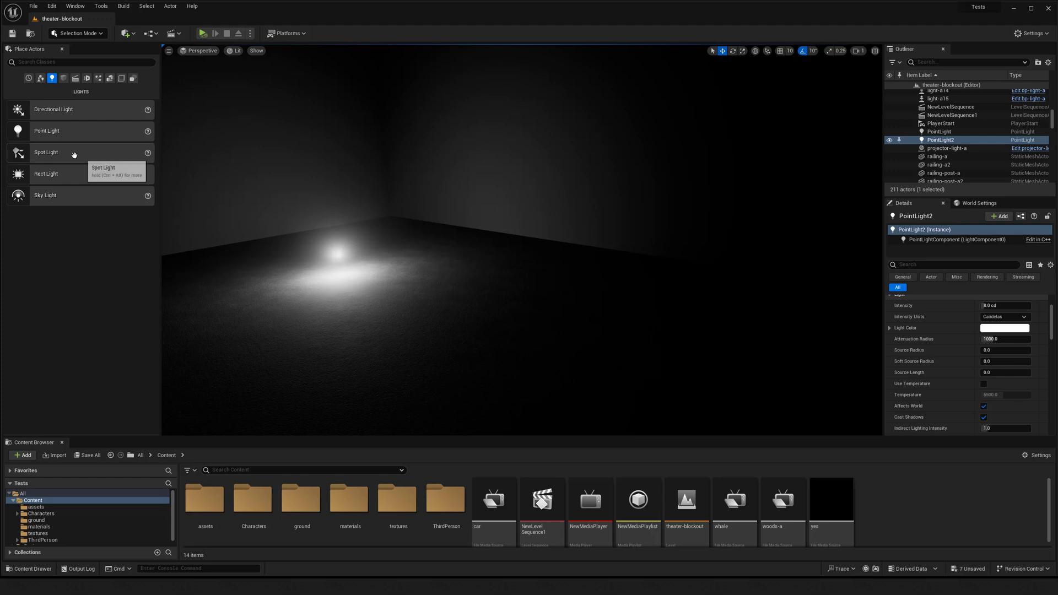
Step: Add a spot light to the dark room, raise it, rotate it toward the wall and reposition it above the point light
drag(65, 156, 492, 353)
drag(521, 301, 491, 150)
key(e)
right_drag(491, 150, 454, 160)
key(w)
drag(455, 166, 379, 171)
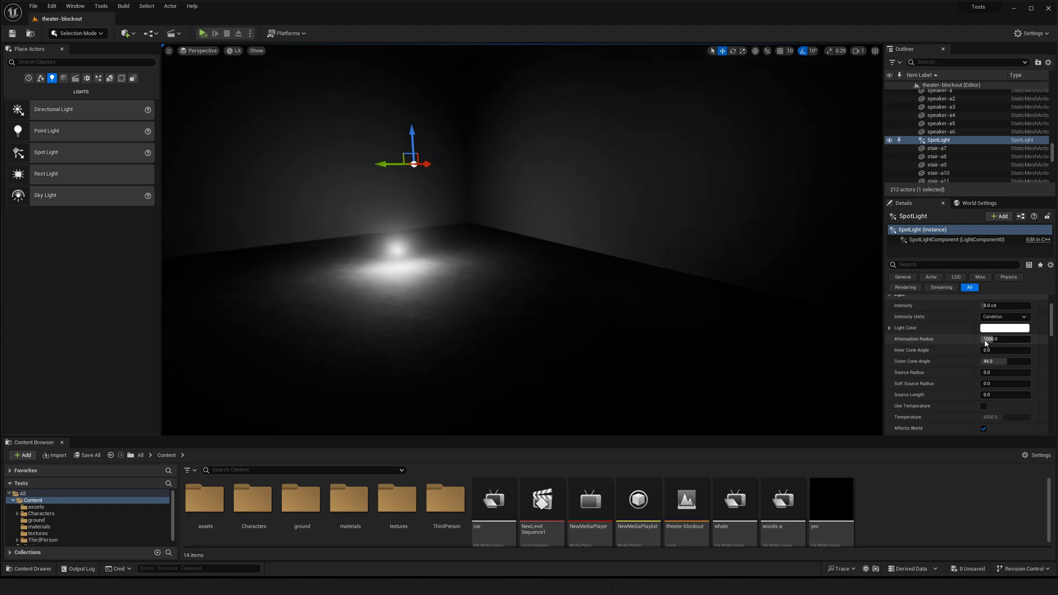
Step: Set the spot light's intensity to 160 cd
scroll(987, 339, up, 3)
drag(987, 366, 1030, 366)
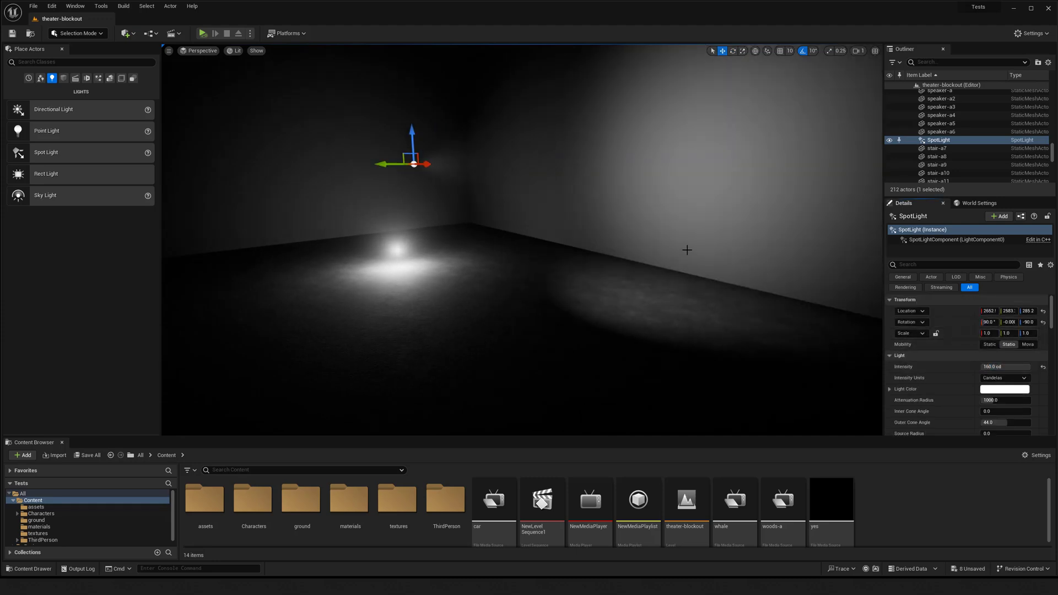
right_drag(687, 246, 666, 263)
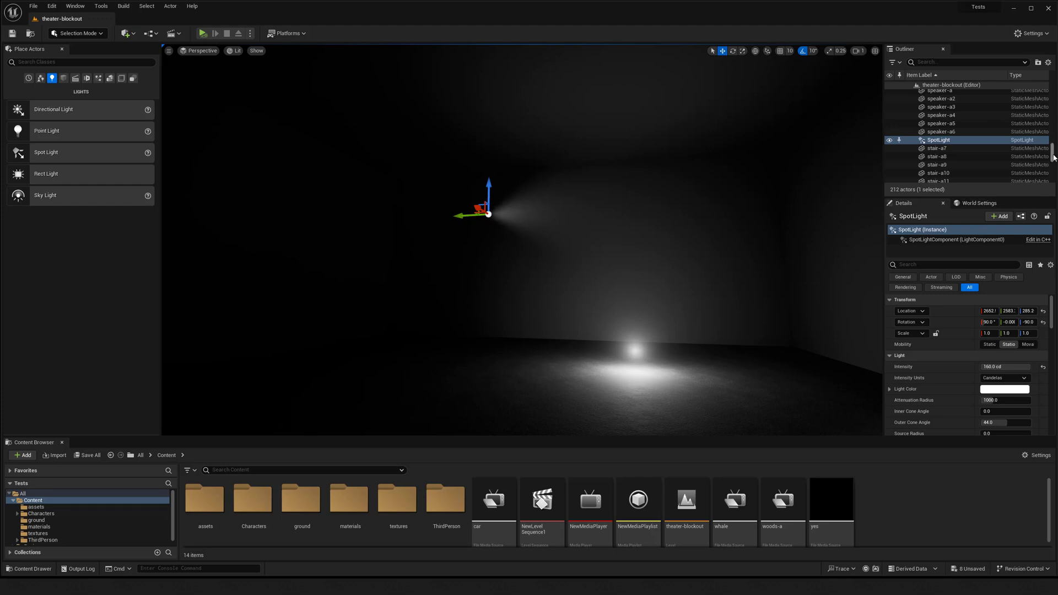
Step: Find "exp" among the scene actors, select ExponentialHeightFog and filter its details by "volum"
drag(1053, 157, 1052, 84)
click(952, 62)
text(e)
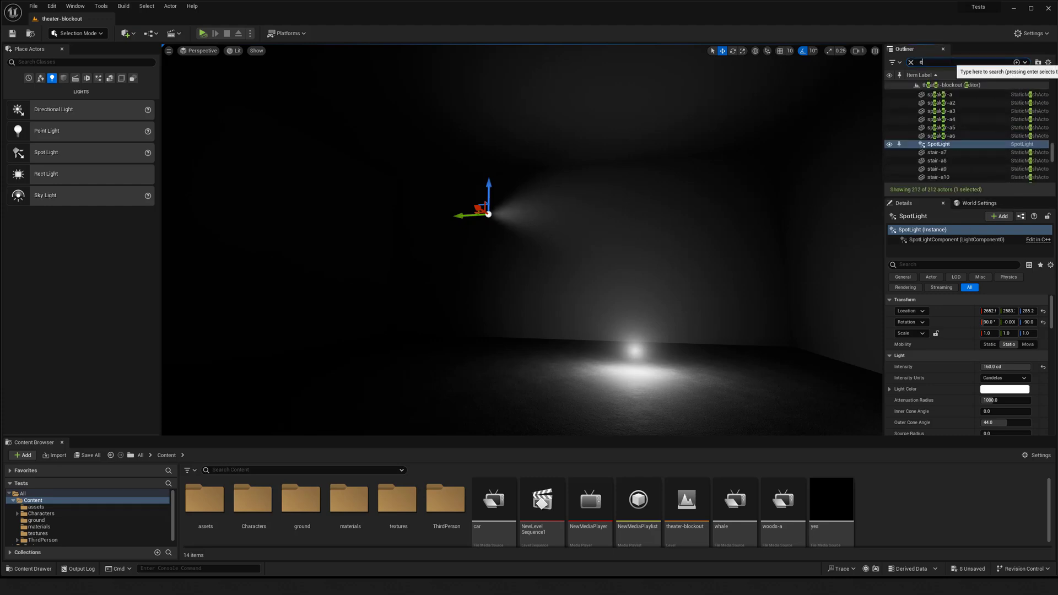
text(xp)
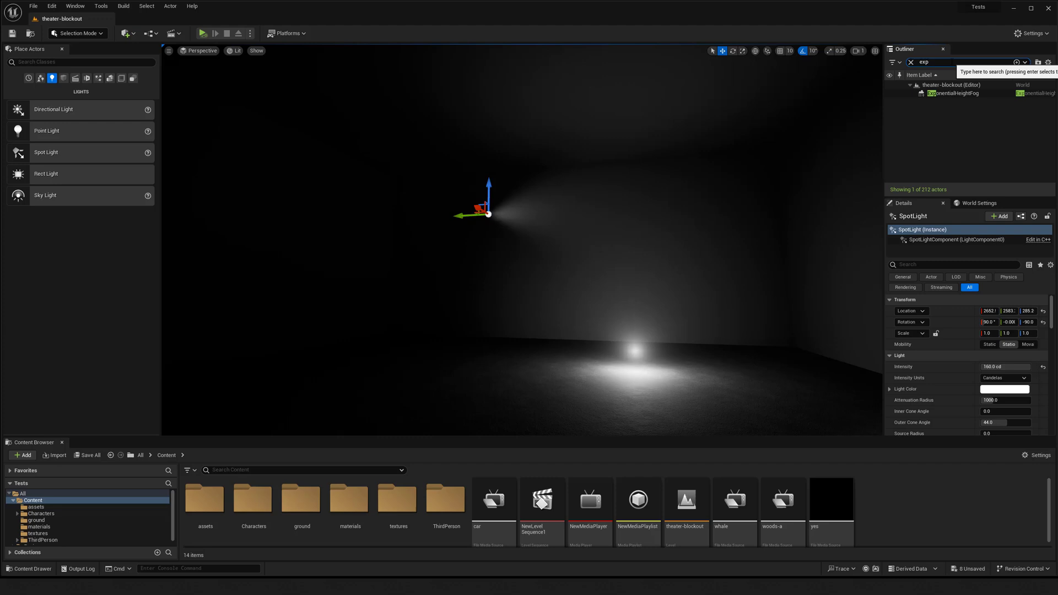
click(948, 93)
click(929, 262)
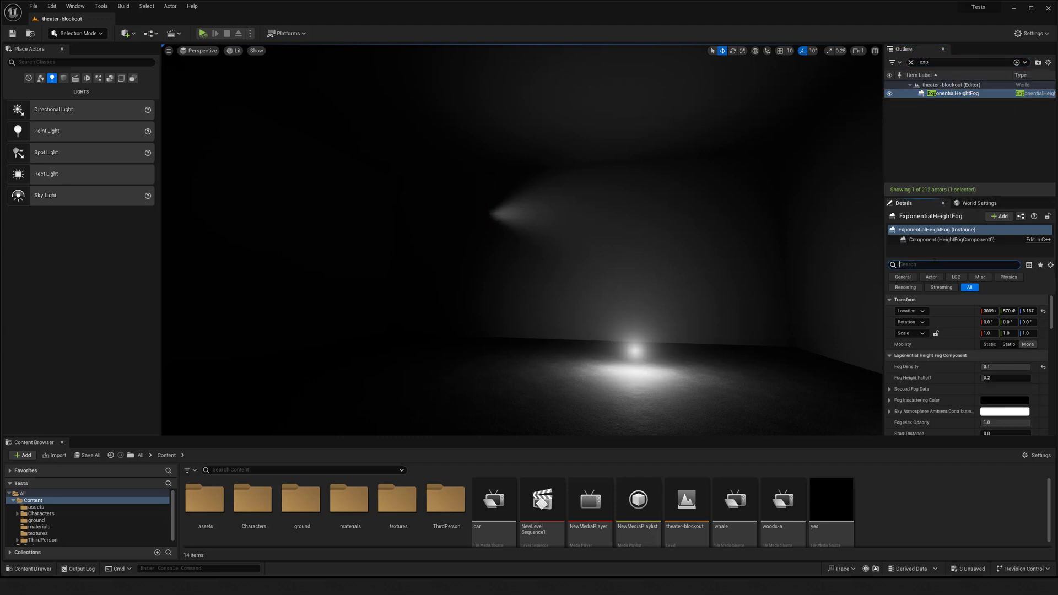
text(volum)
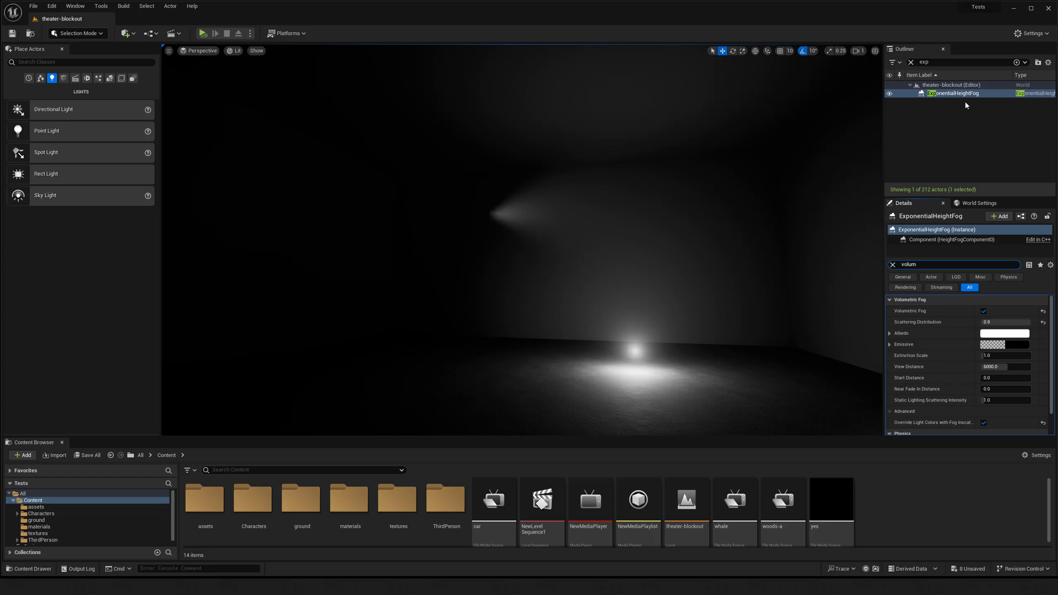
Step: Switch the ExponentialHeightFog's visibility off and back on and view the lit room
click(889, 94)
click(889, 94)
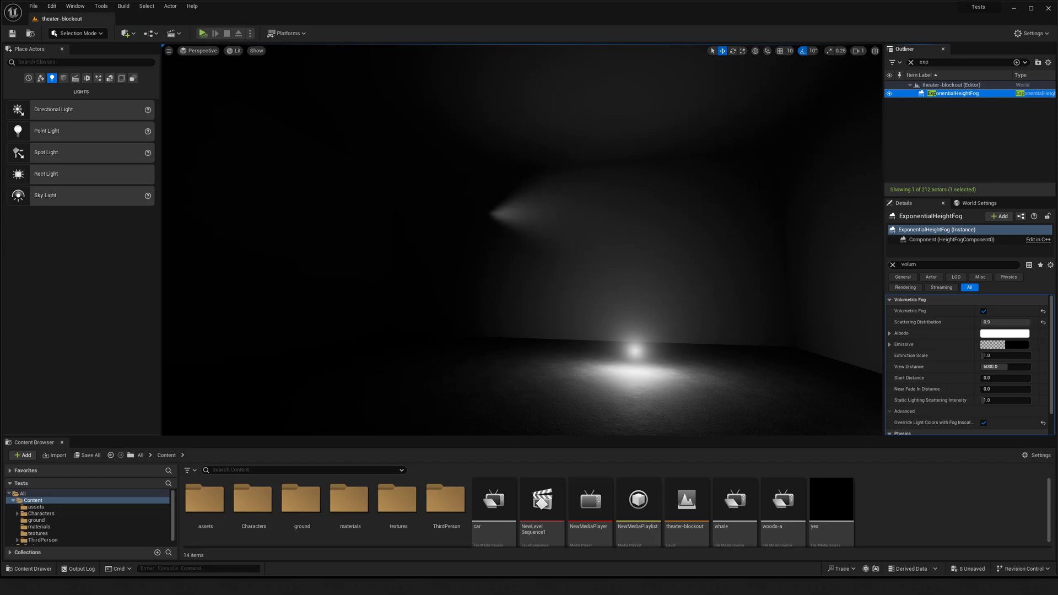
right_drag(793, 210, 882, 253)
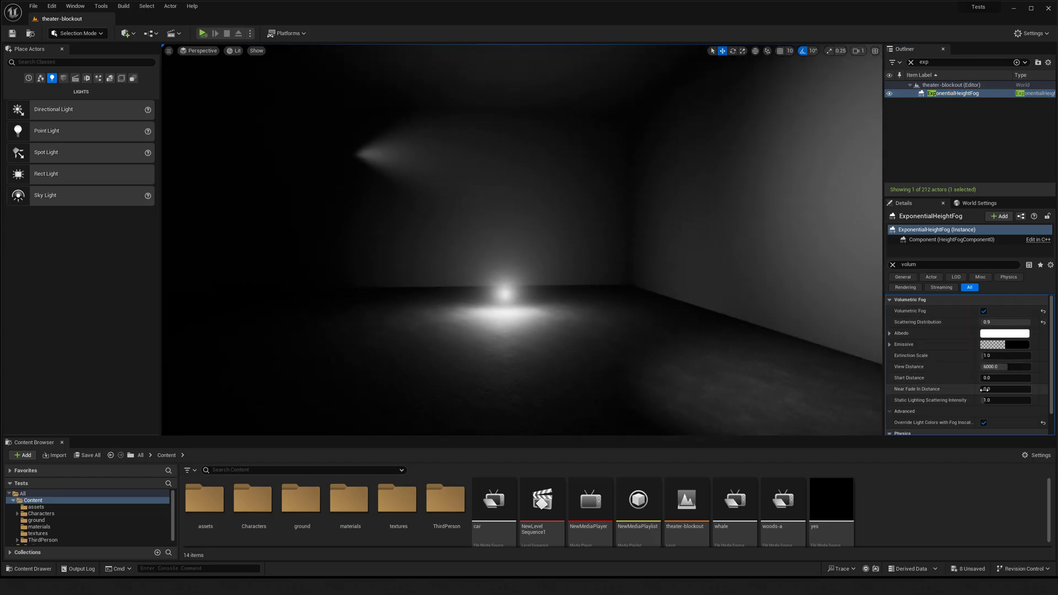
right_drag(793, 275, 760, 242)
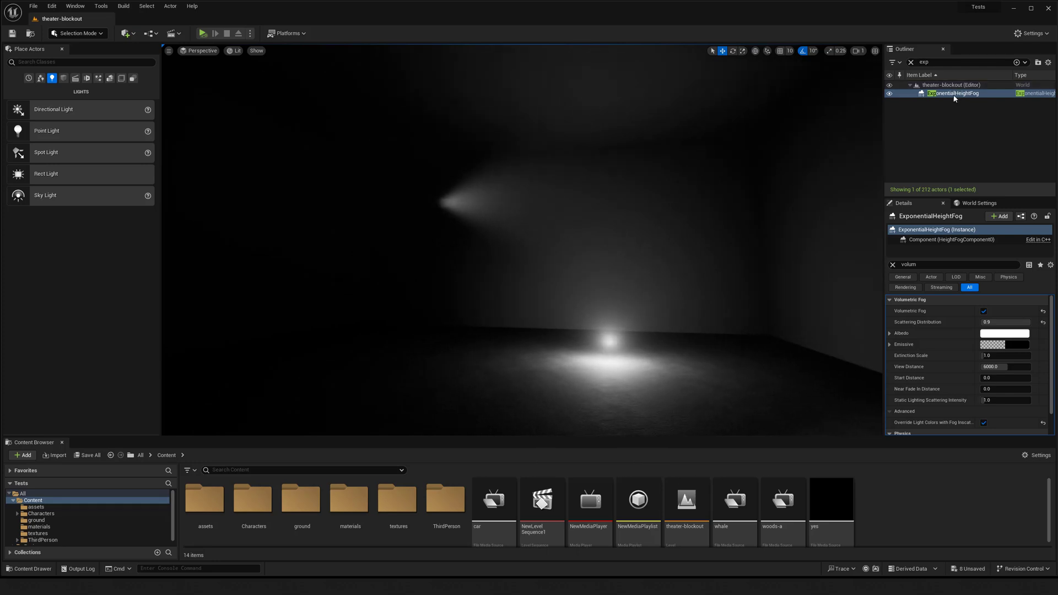
Step: Disable the fog's Volumetric Fog option to compare the lighting, and enable it again
click(984, 311)
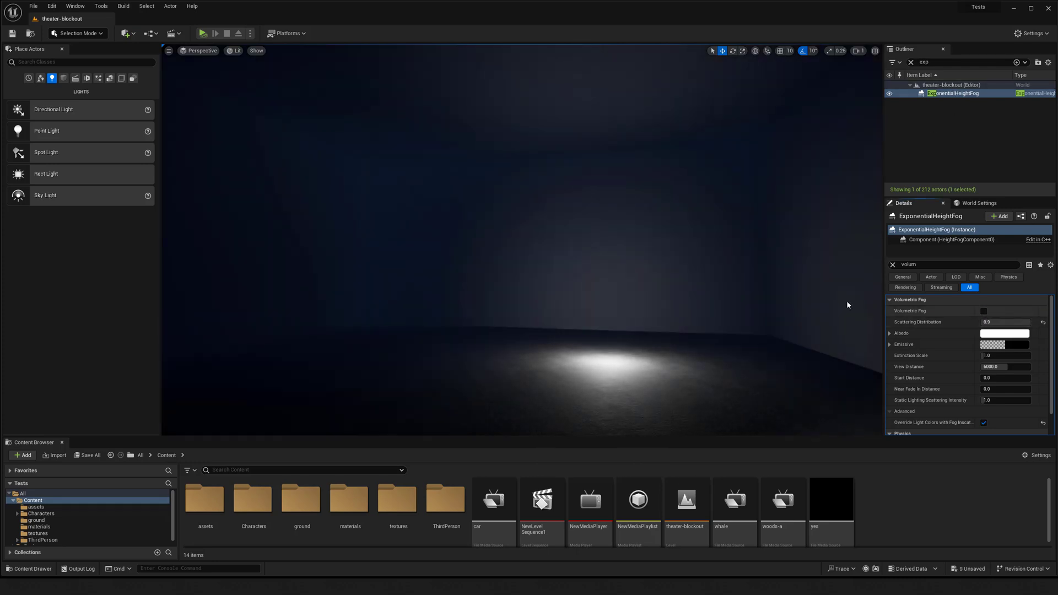
right_drag(848, 302, 690, 286)
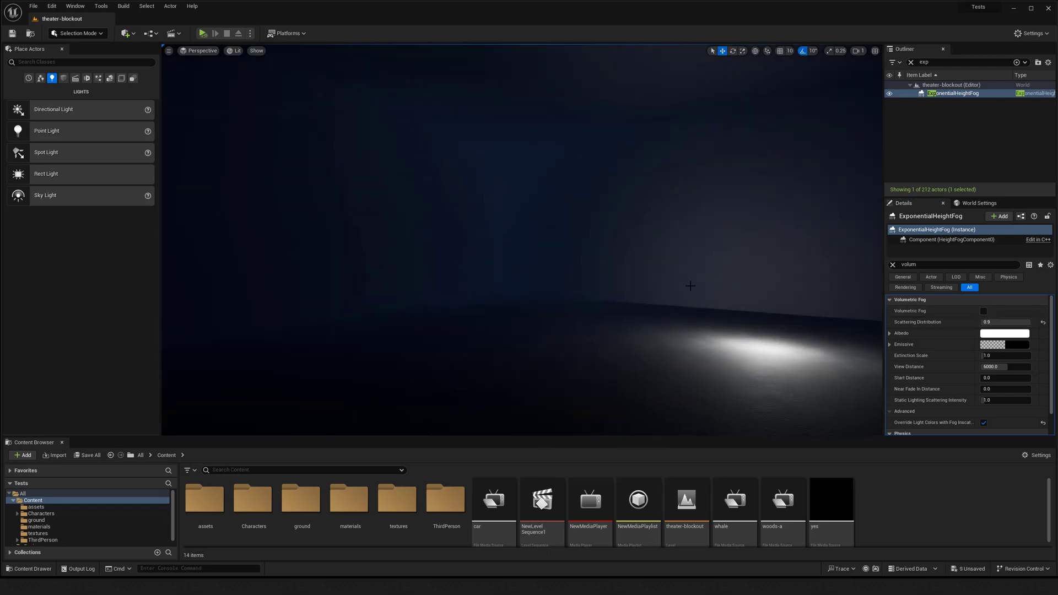
click(983, 312)
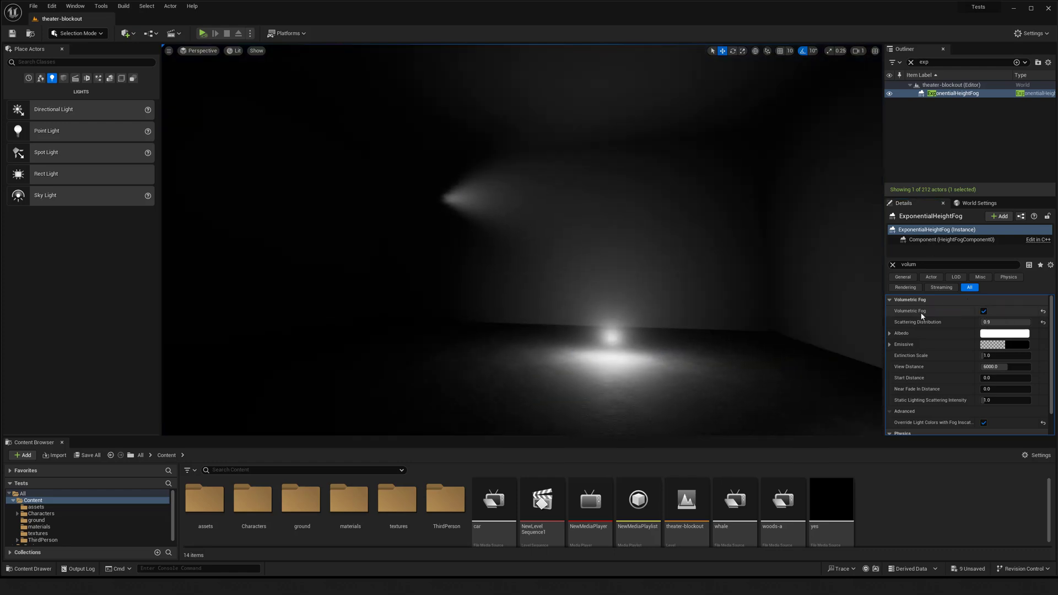
Step: Select the dark room's spot light, clear the details filter and show its Light Function settings
right_drag(622, 280, 491, 215)
right_drag(384, 219, 402, 254)
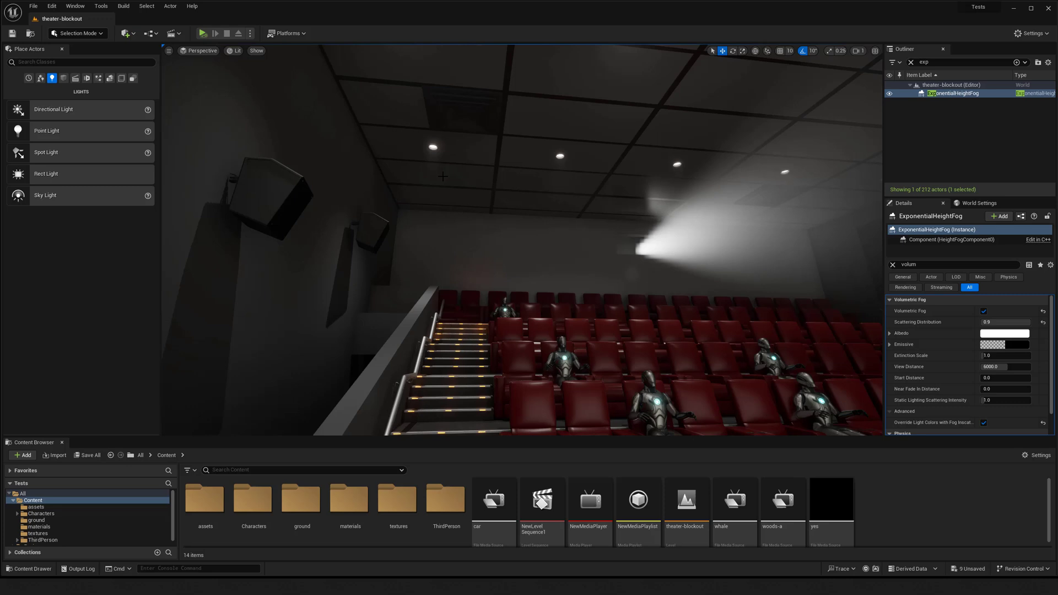
mouse_move(427, 171)
right_down()
mouse_move(264, 198)
mouse_move(427, 172)
right_up()
click(545, 168)
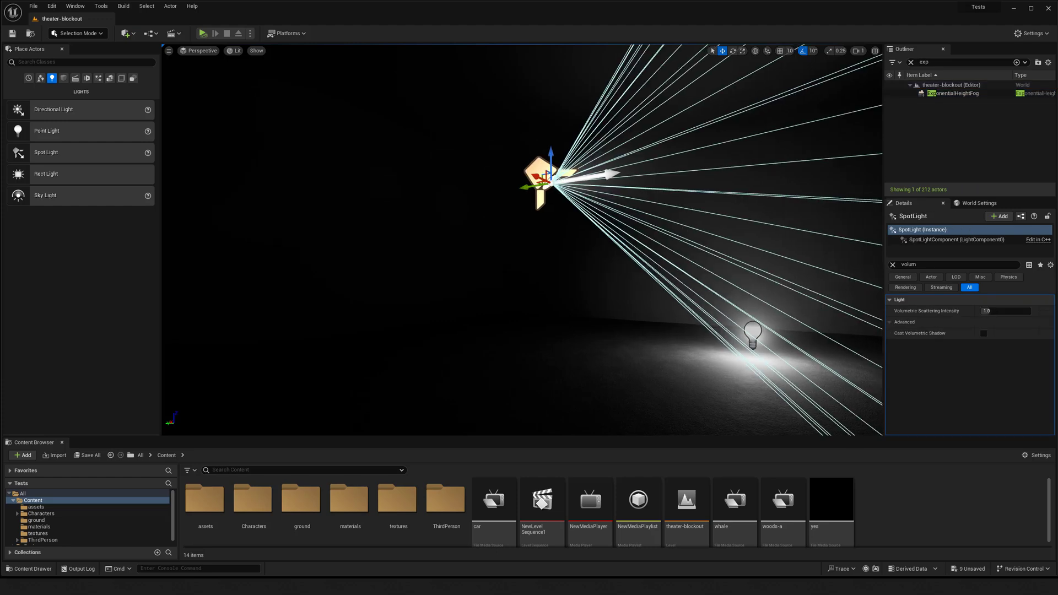
key(g)
right_drag(548, 175, 628, 204)
key(g)
key(g)
key(g)
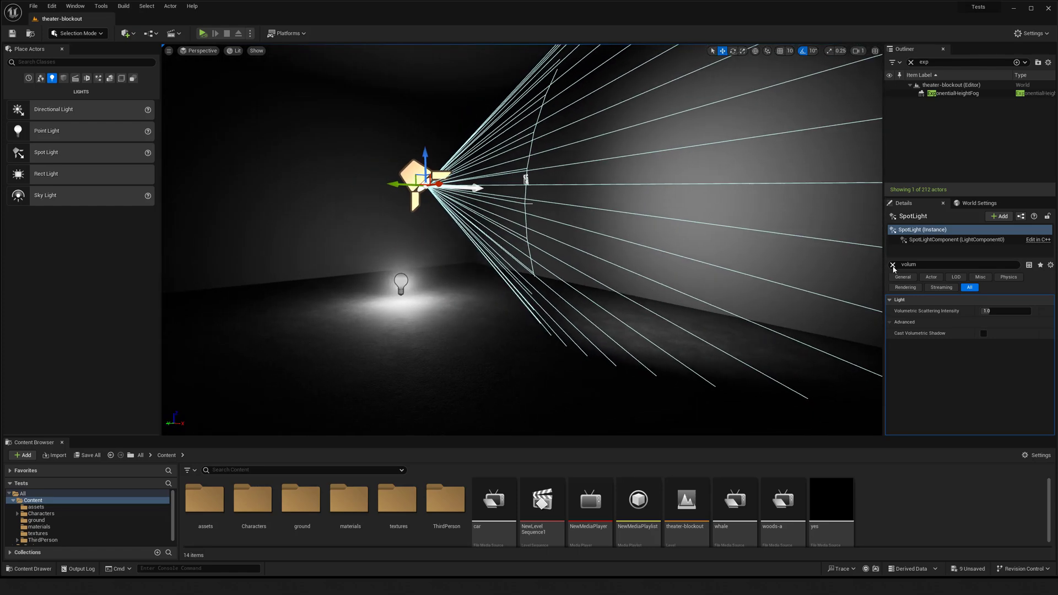
click(893, 265)
drag(1051, 311, 1053, 367)
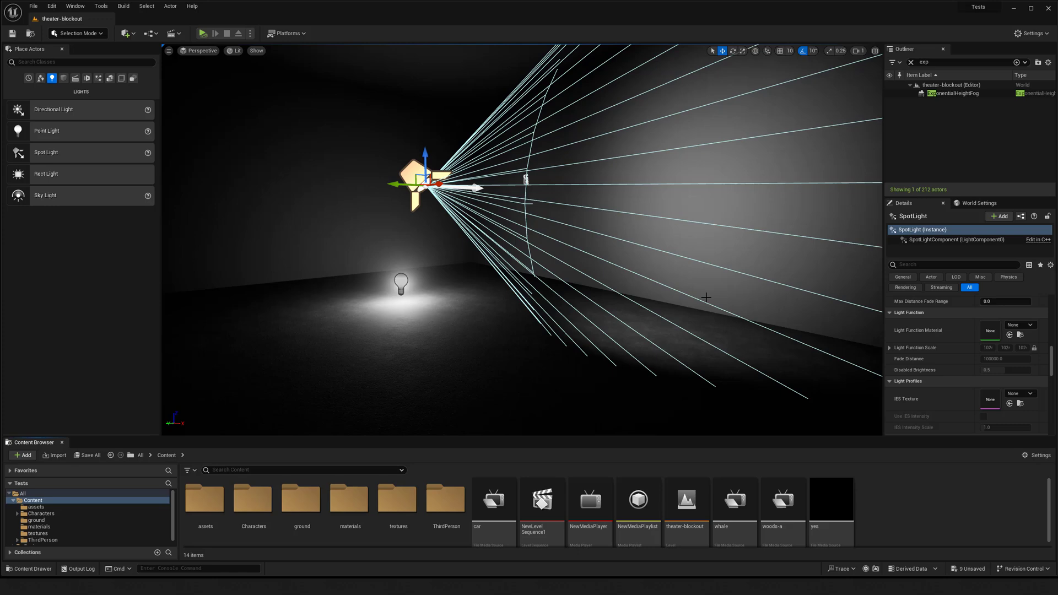
Step: Select the dark room's mesh in place of the spot light and view the room from further back
key(w)
right_drag(651, 352, 633, 327)
scroll(650, 352, down, 5)
click(650, 327)
key(s)
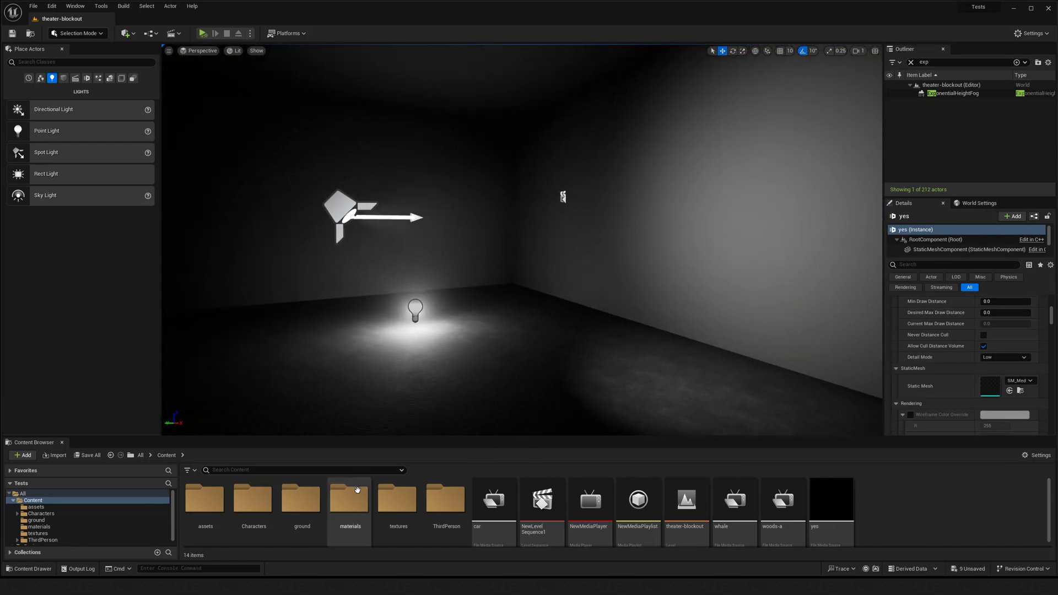
Step: Open the project's materials folder and look through its materials for the video material
double_click(349, 499)
scroll(359, 501, down, 3)
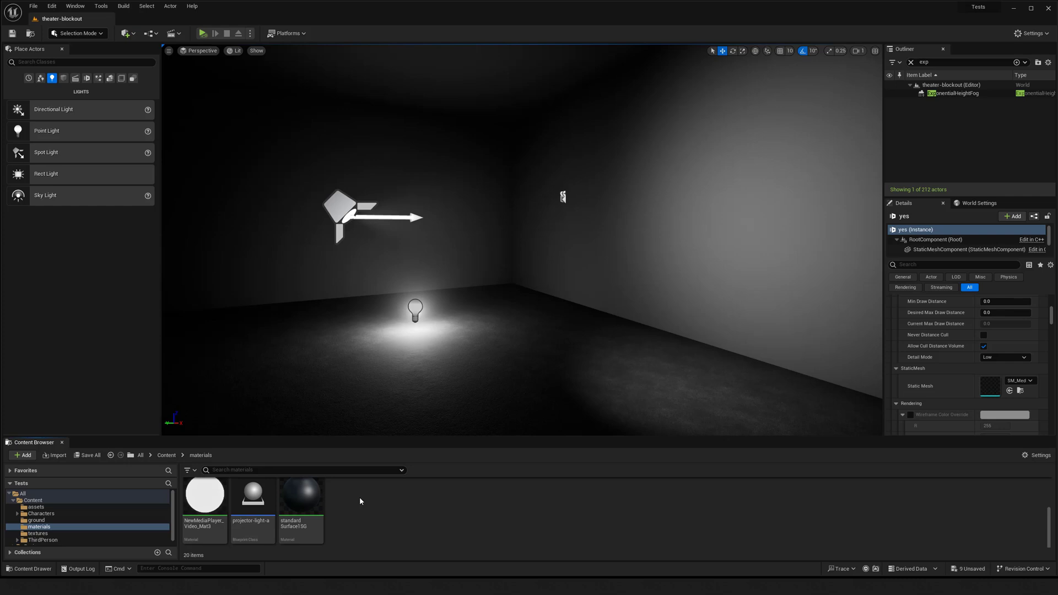
click(168, 455)
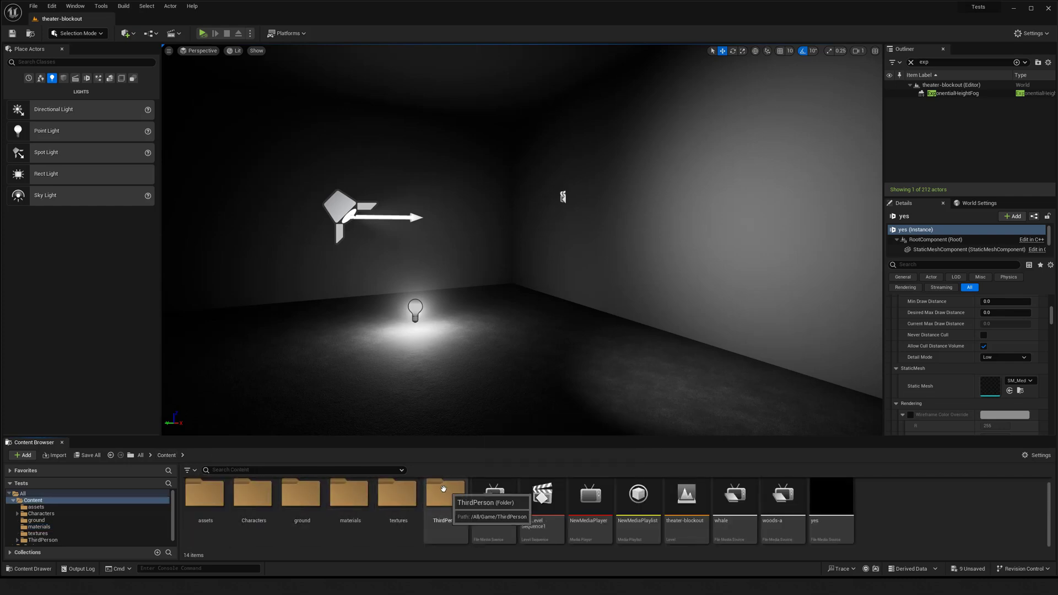
double_click(352, 498)
scroll(519, 504, down, 3)
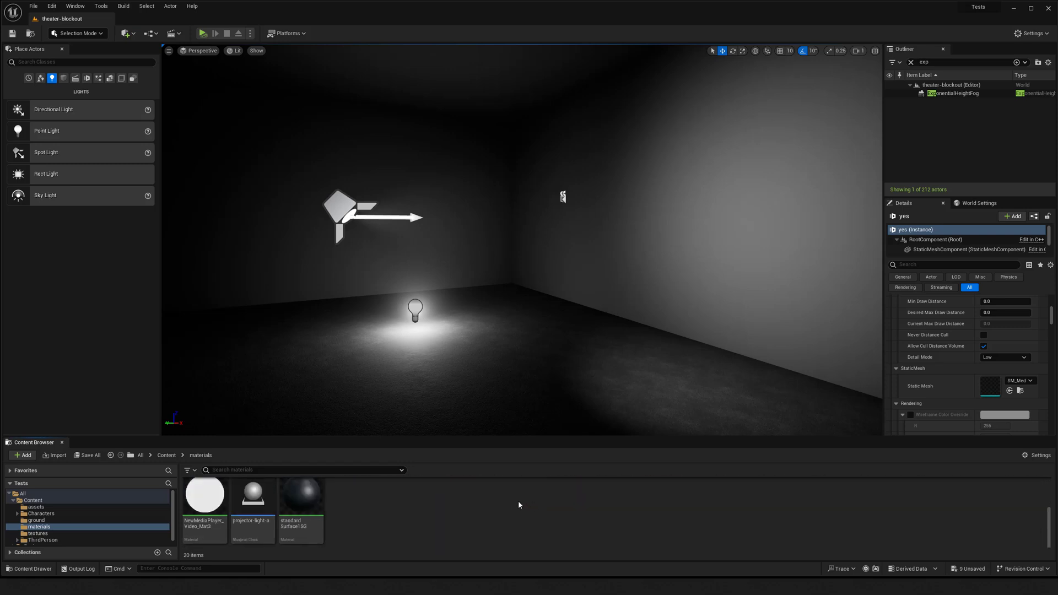
scroll(520, 504, up, 3)
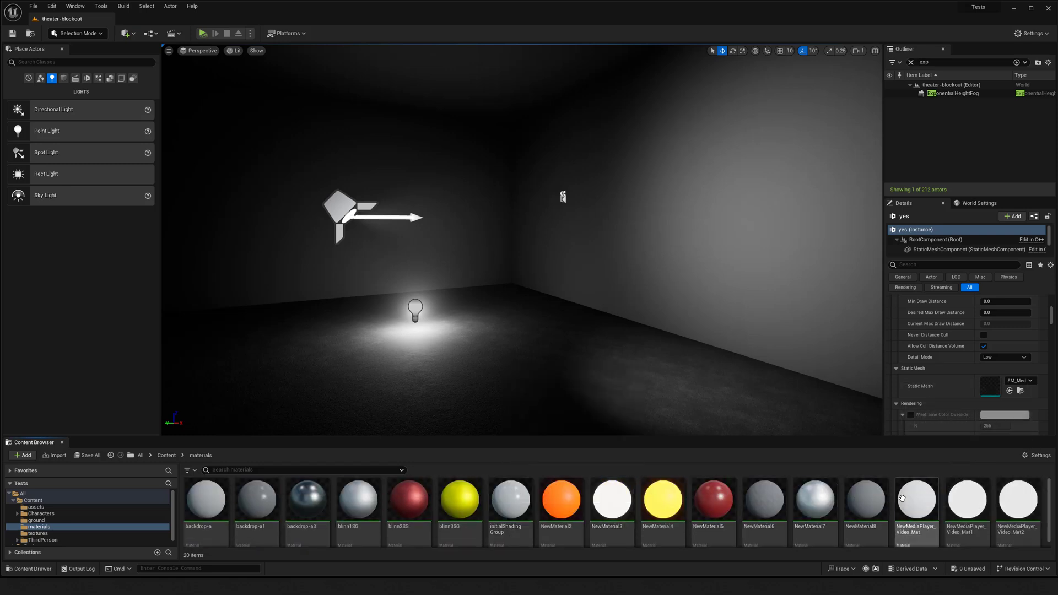
scroll(944, 498, down, 2)
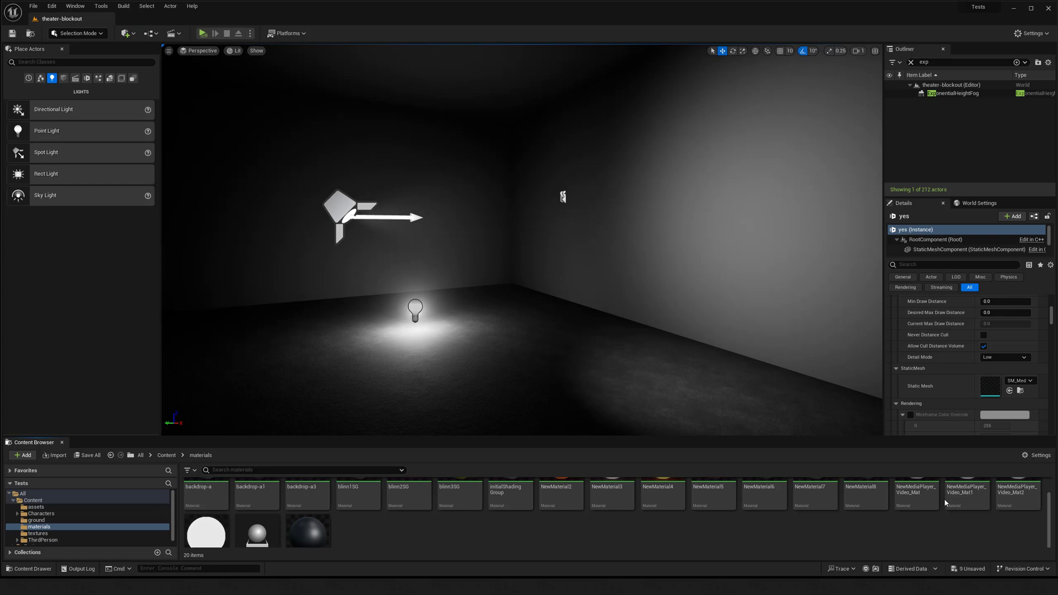
scroll(944, 498, up, 2)
Step: Inspect NewMediaPlayer_Video_Mat's Texture Sample, its NewMediaPlayer_Video texture and the linked NewMediaPlayer asset, and close the asset editor
double_click(916, 498)
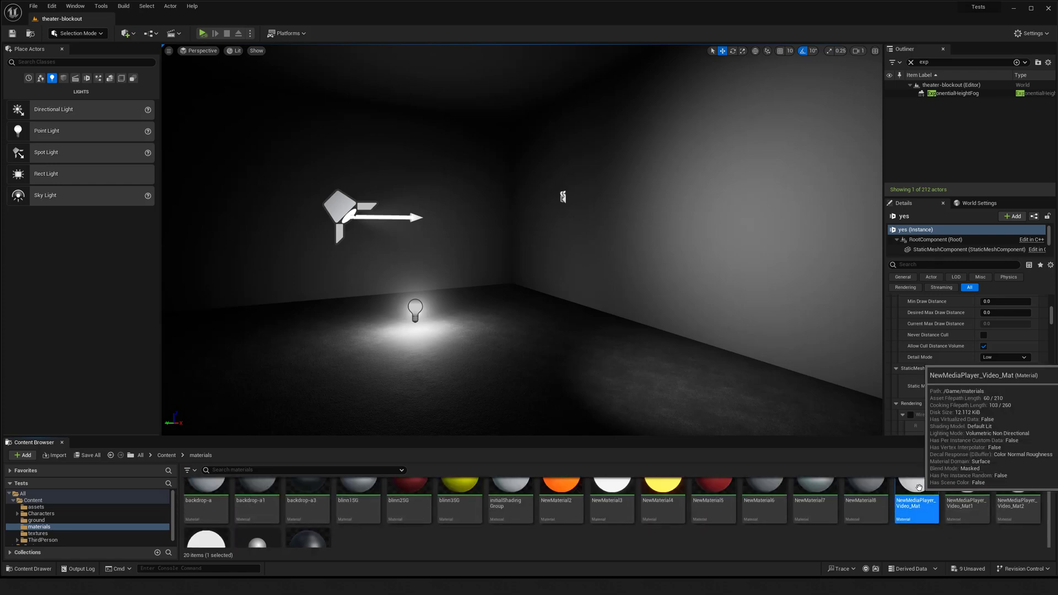
scroll(599, 307, down, 3)
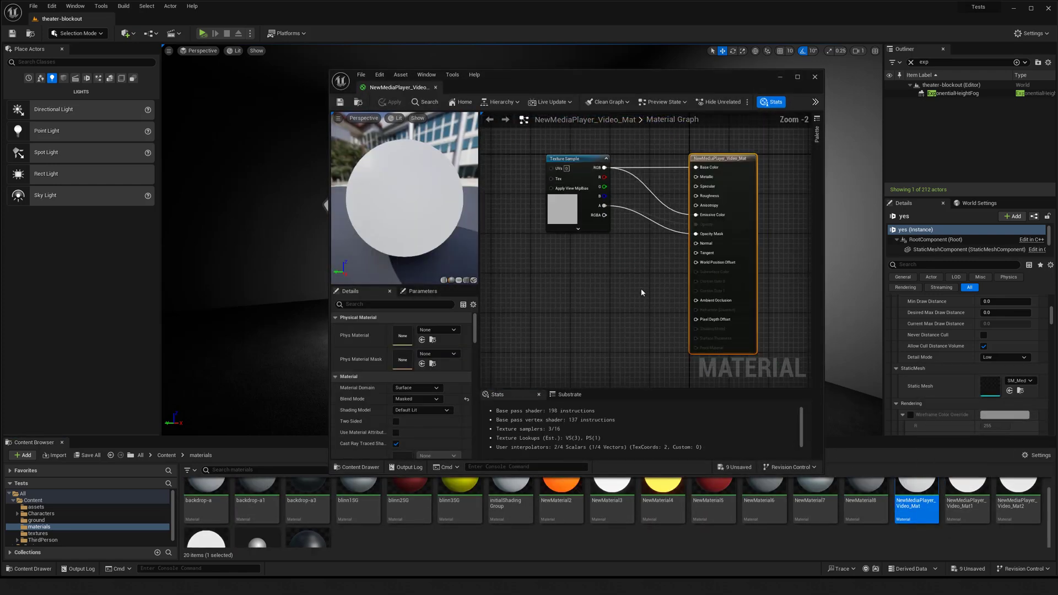
click(558, 238)
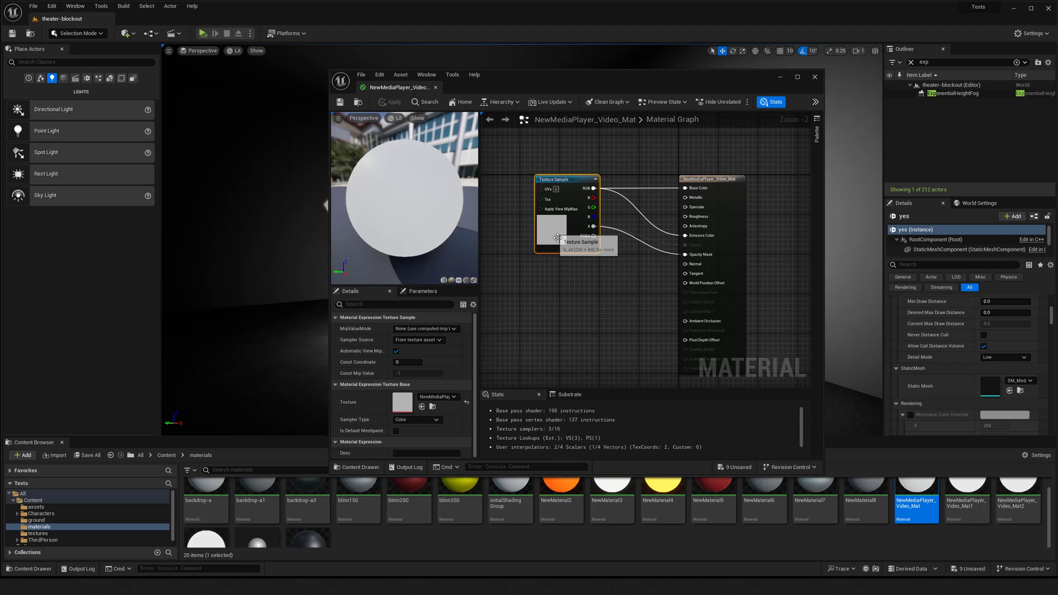
double_click(402, 408)
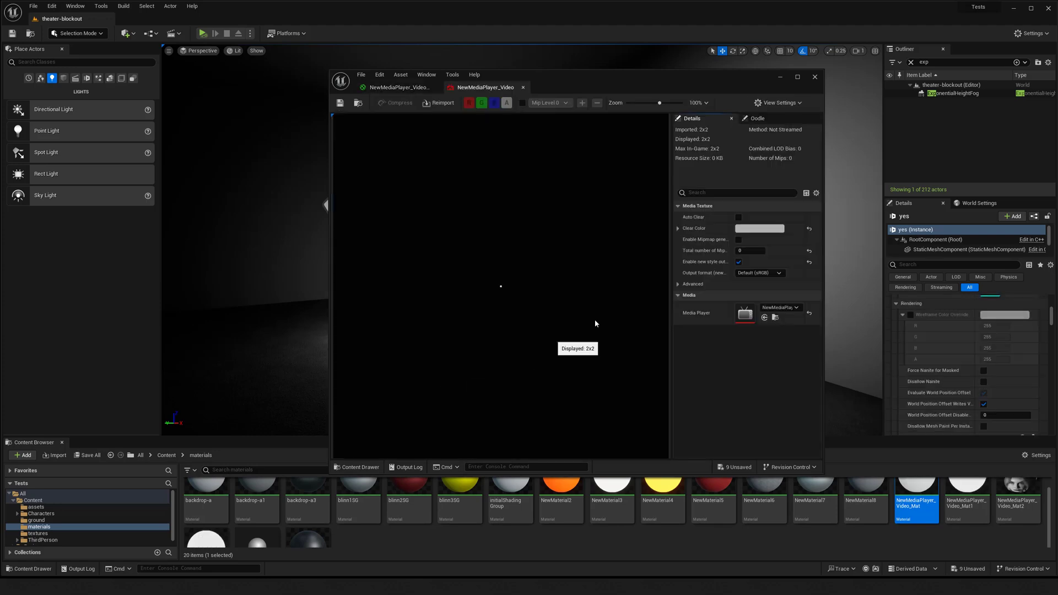
double_click(749, 312)
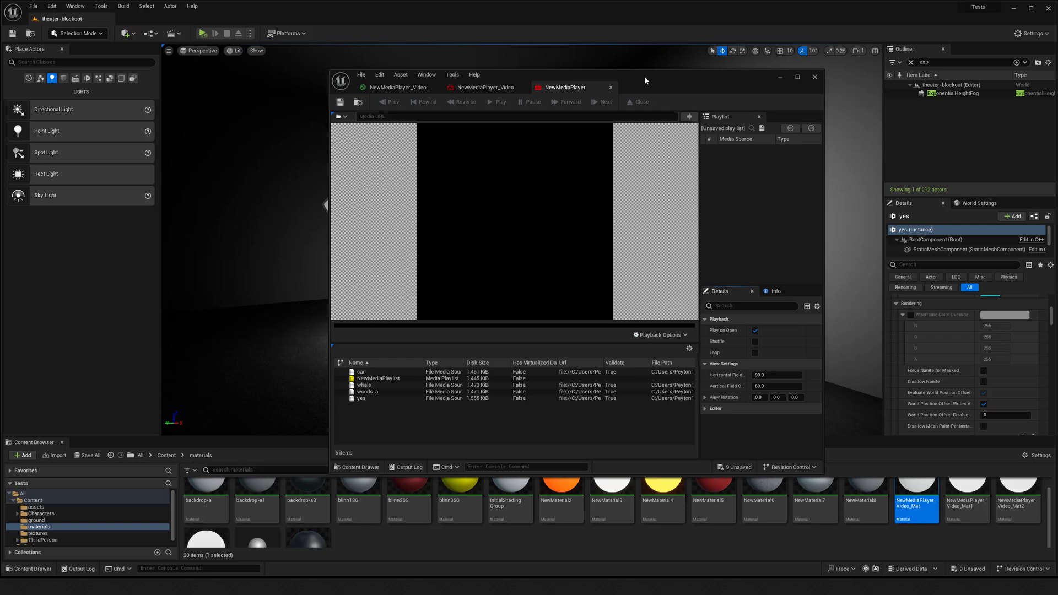
drag(643, 82, 621, 118)
mouse_move(344, 441)
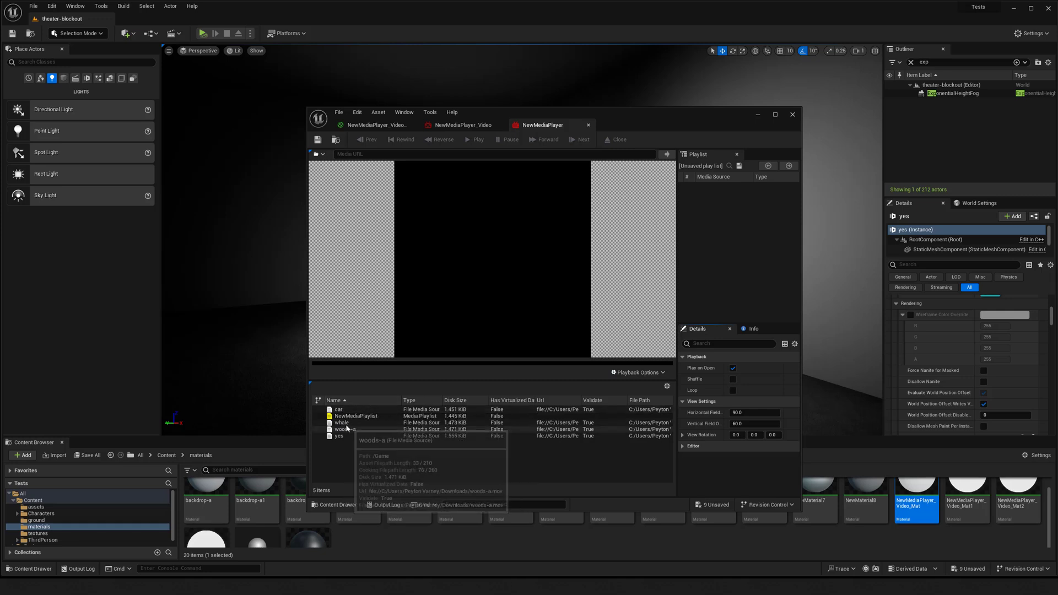
click(793, 115)
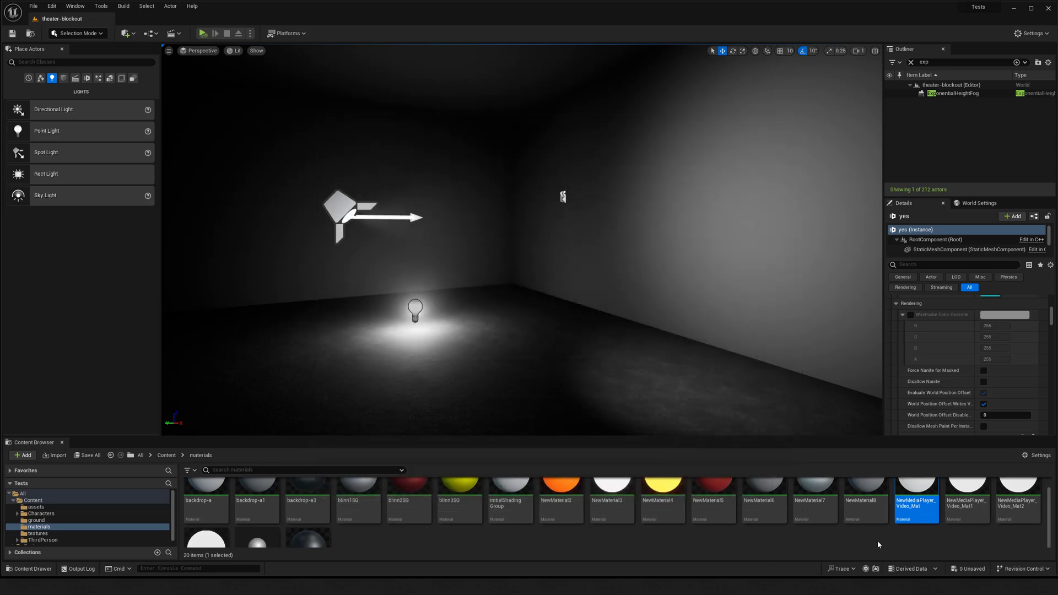
Step: Duplicate the NewMediaPlayer_Video_Mat material and name the copy lightfunction-a
double_click(916, 499)
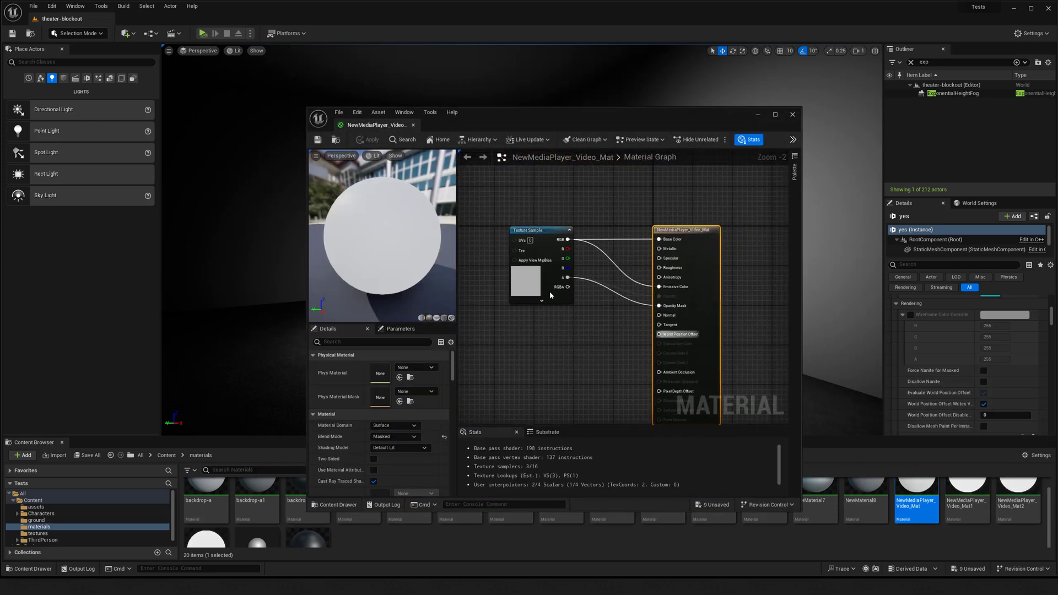
click(792, 115)
right_click(914, 488)
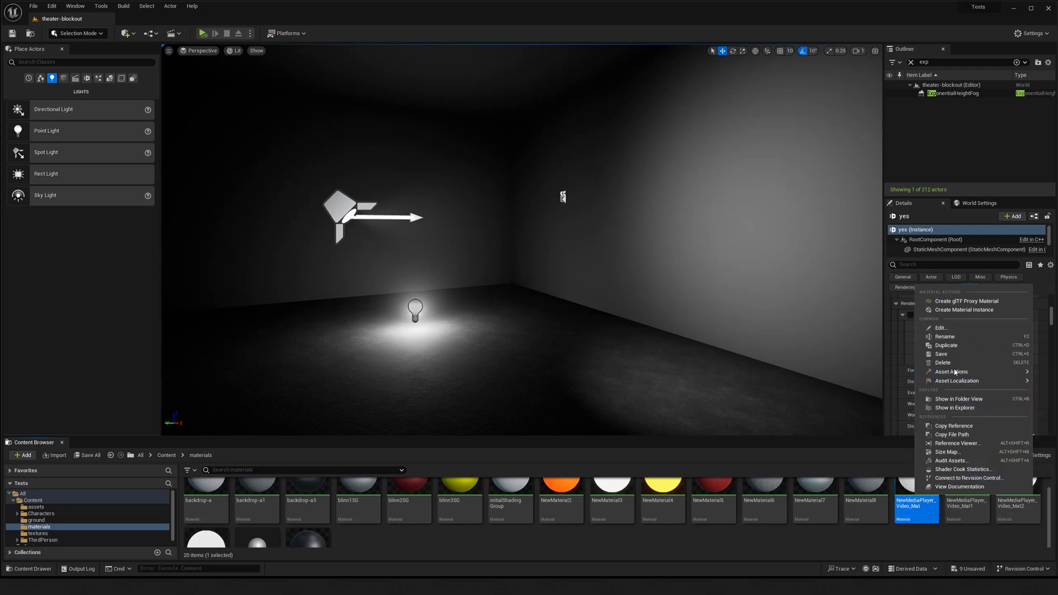
click(945, 345)
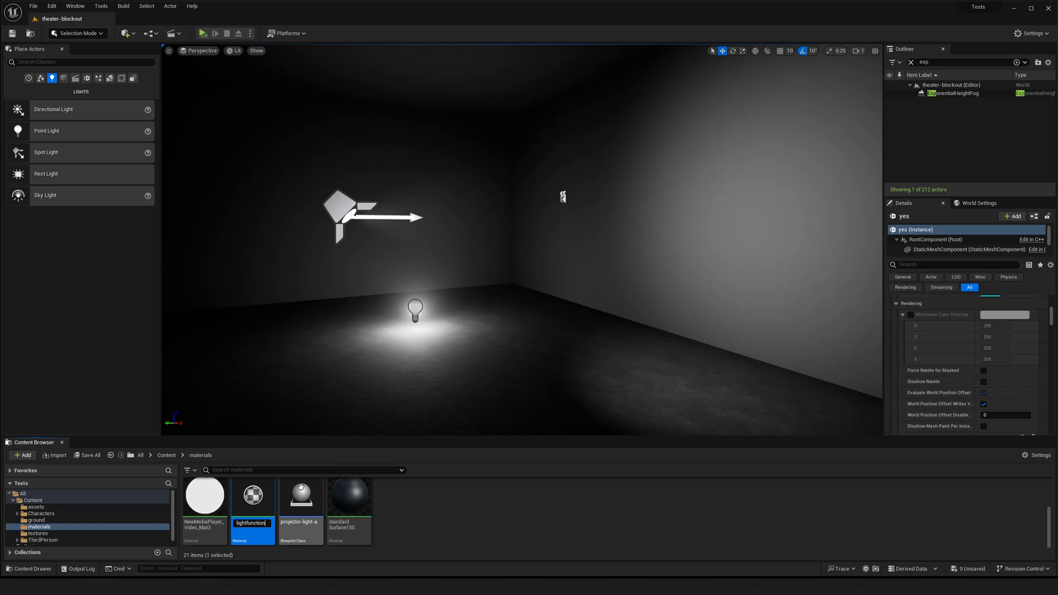
key(Return)
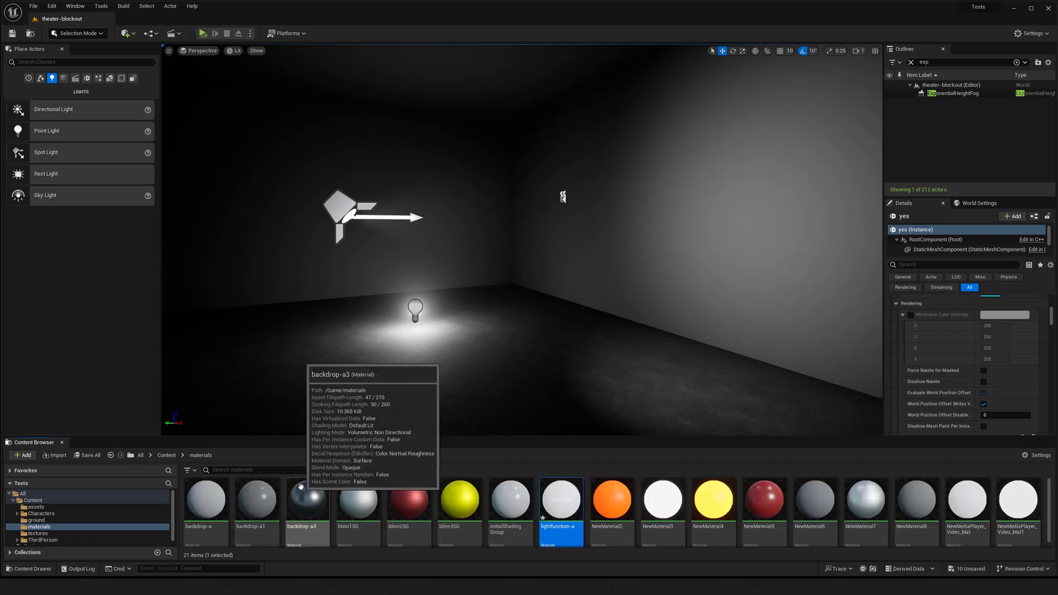
Step: Open the lightfunction-a material and set its Material Domain to Light Function
double_click(558, 500)
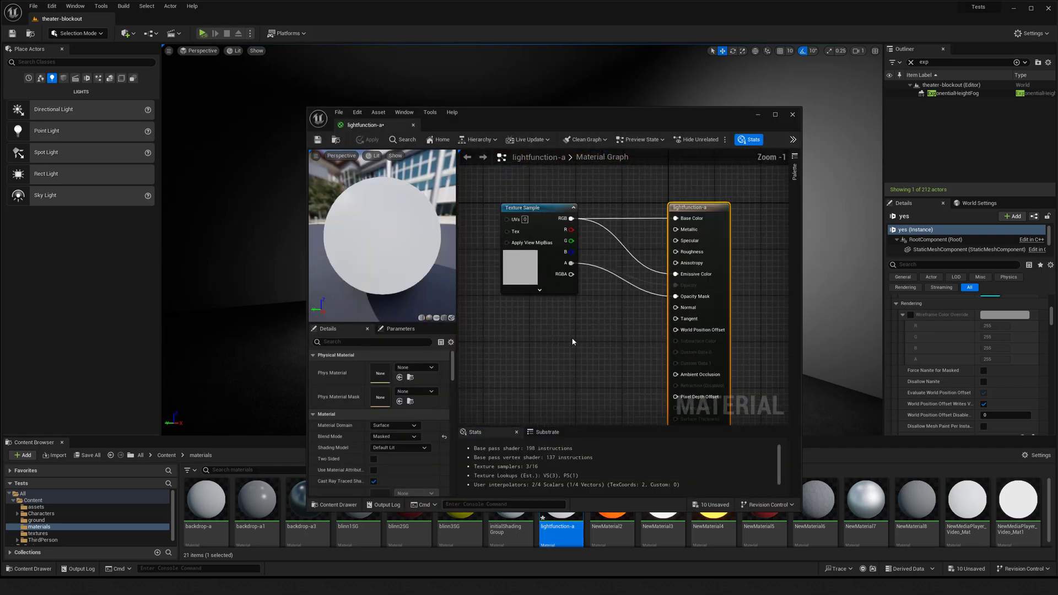
right_drag(758, 273, 737, 236)
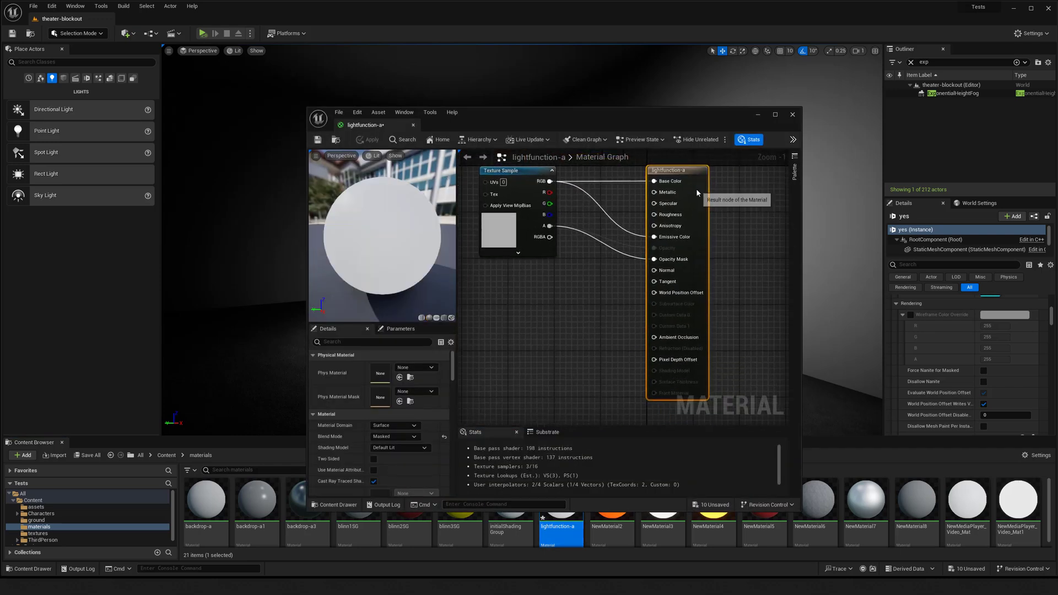
click(414, 427)
click(398, 449)
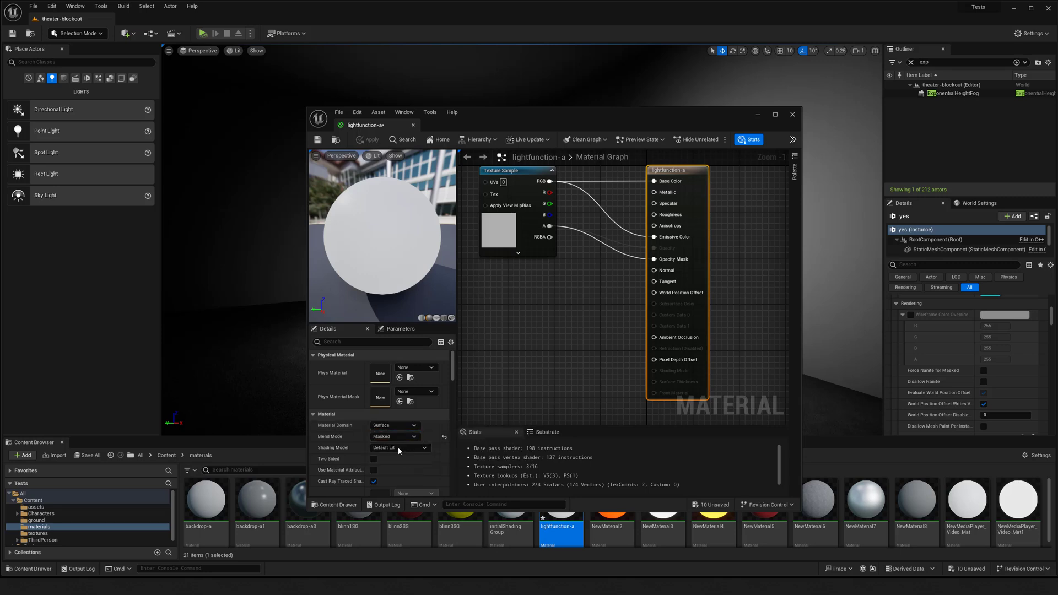
right_drag(568, 318, 570, 351)
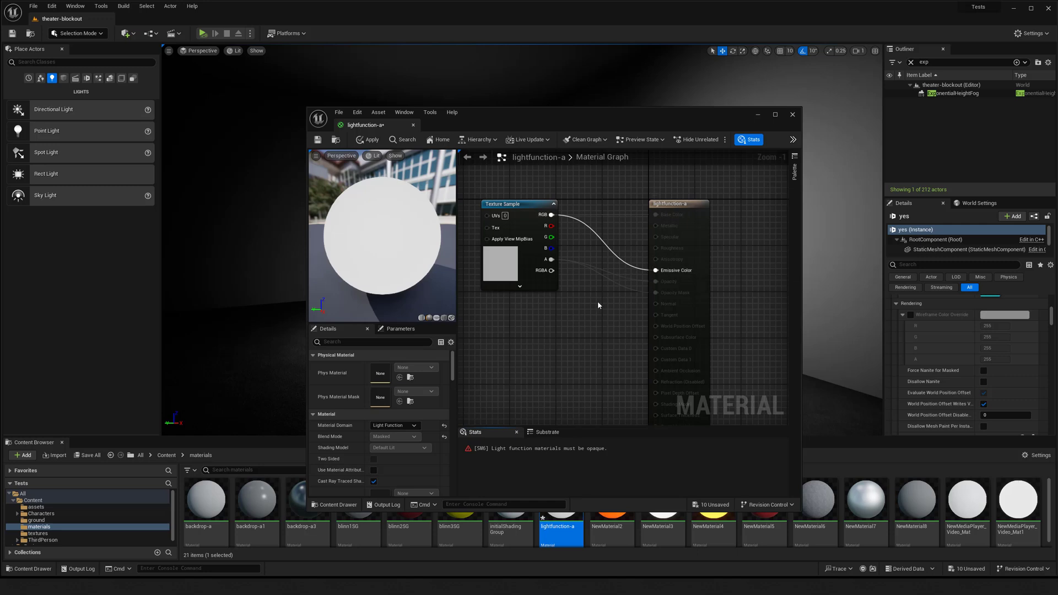
Step: Move the Texture Sample node slightly away from the result node and try to apply the masked light function material
right_drag(599, 305, 615, 306)
drag(523, 270, 502, 269)
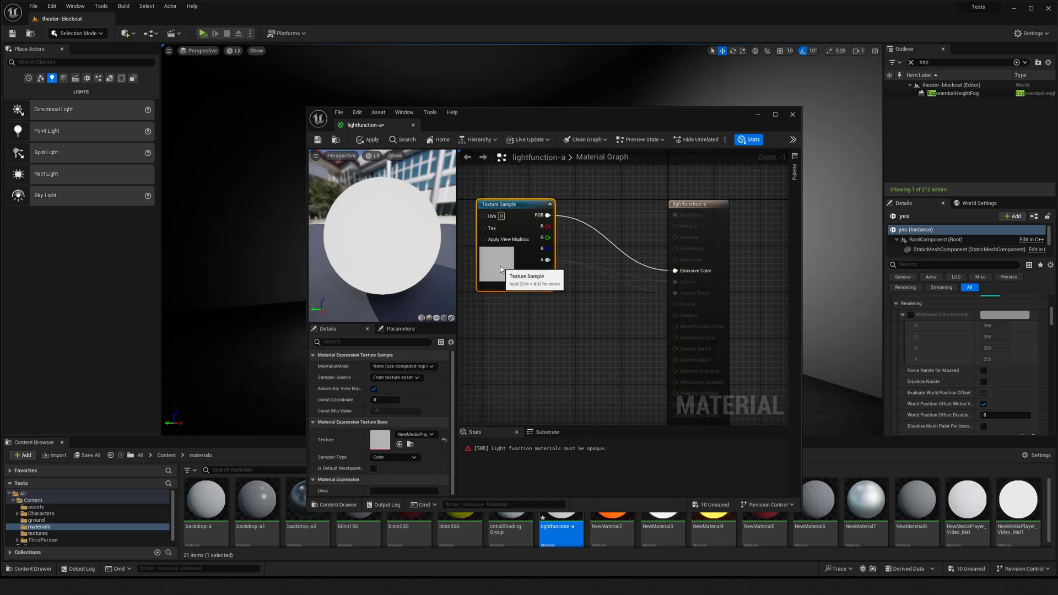
right_drag(534, 286, 559, 299)
click(604, 343)
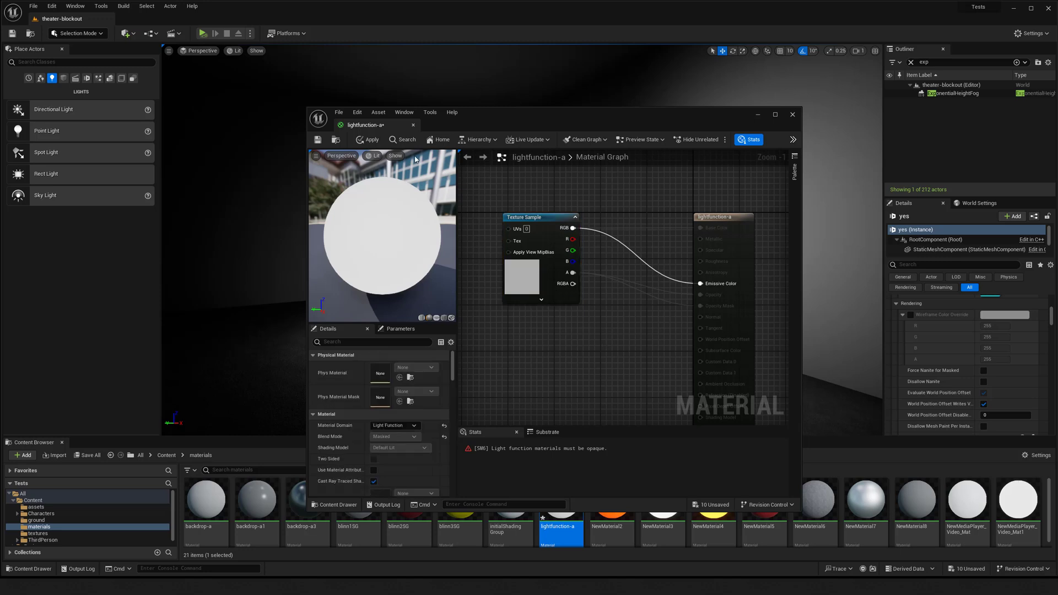
click(372, 141)
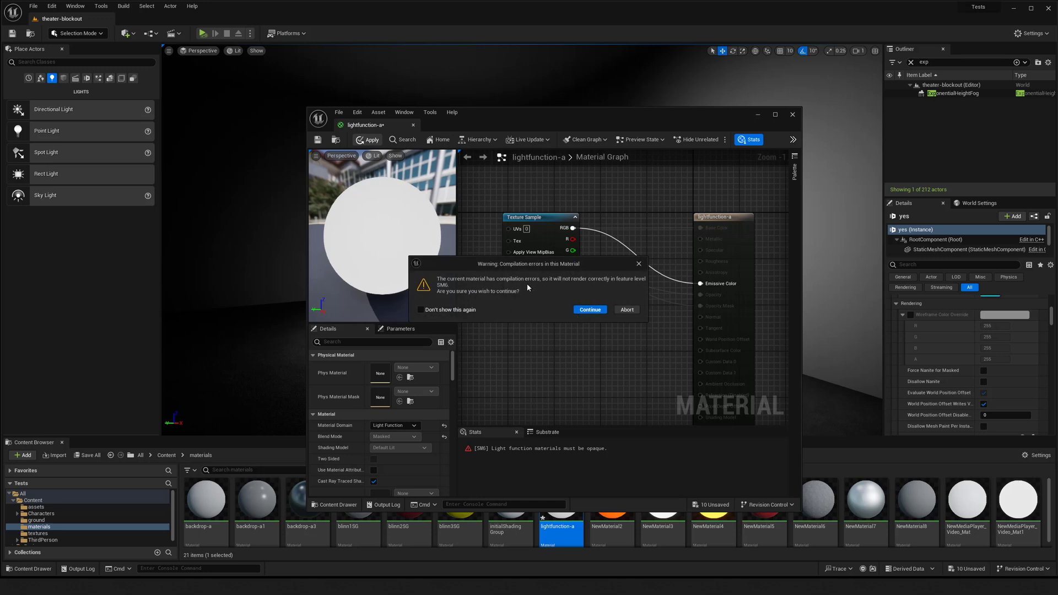
click(628, 310)
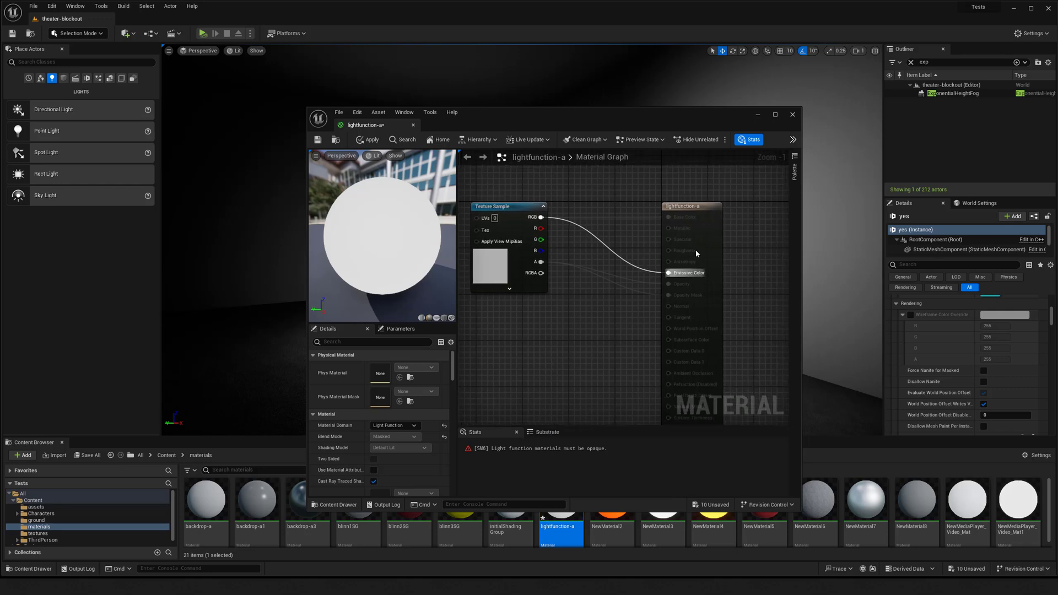
Step: Switch lightfunction-a's Material Domain back to Surface and set its Blend Mode to Opaque
click(686, 253)
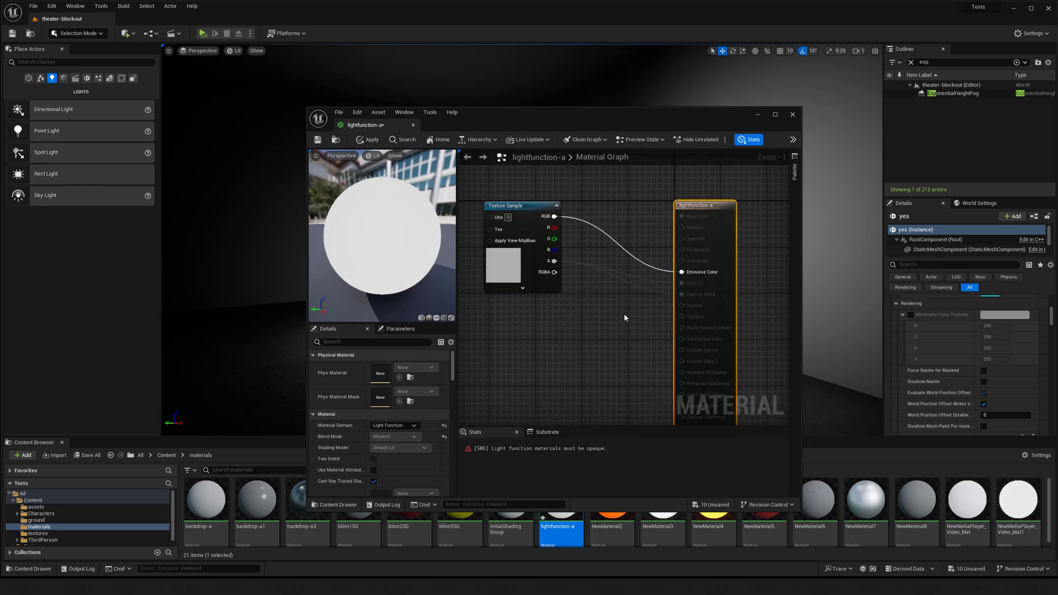
click(407, 425)
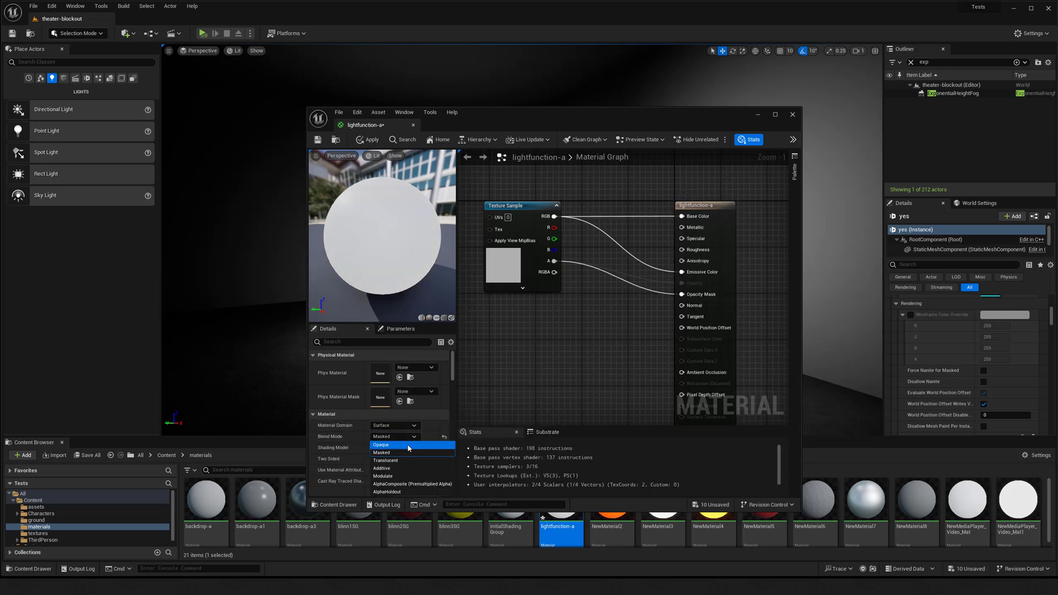
click(407, 435)
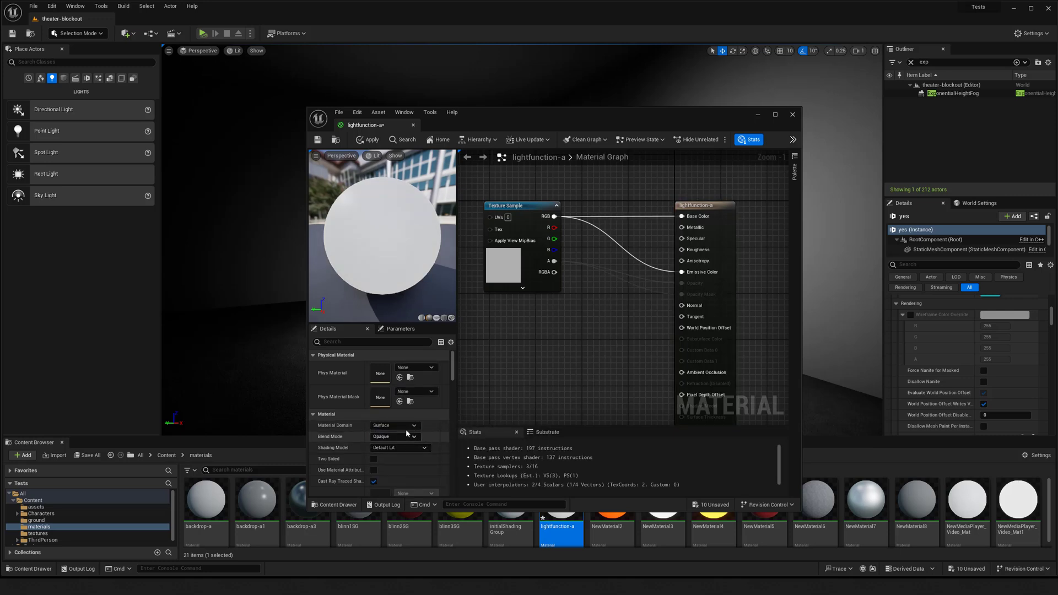
click(713, 252)
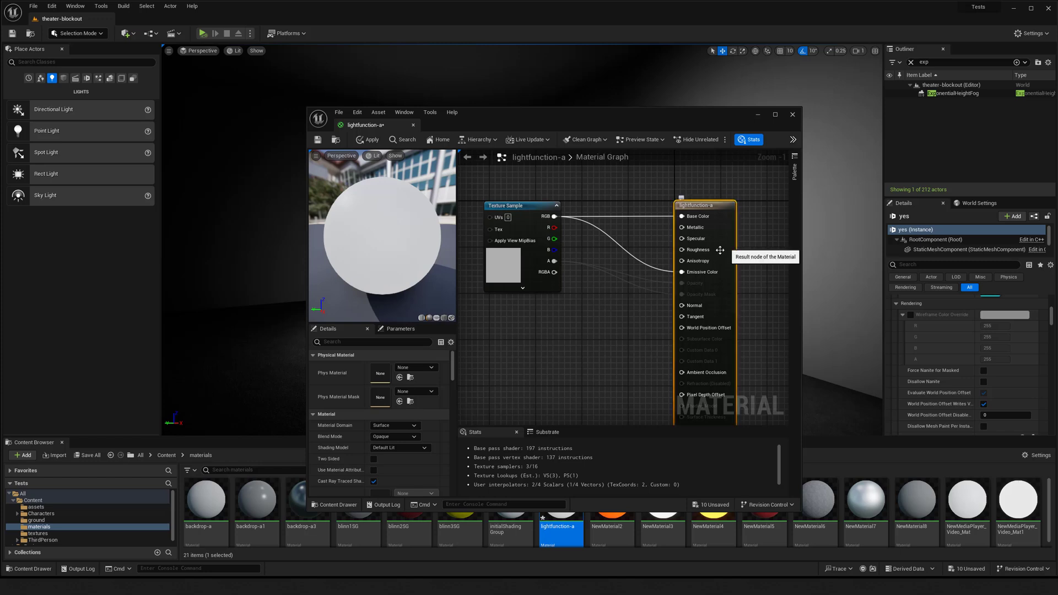
Step: Set the opaque material's domain to Light Function and apply the changes
click(394, 425)
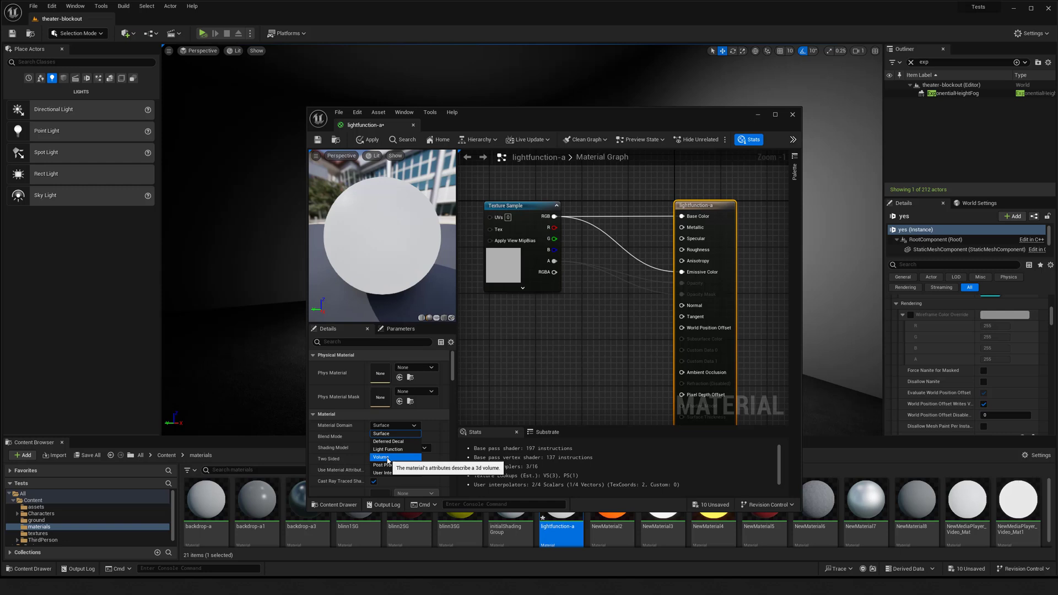
click(388, 449)
click(368, 139)
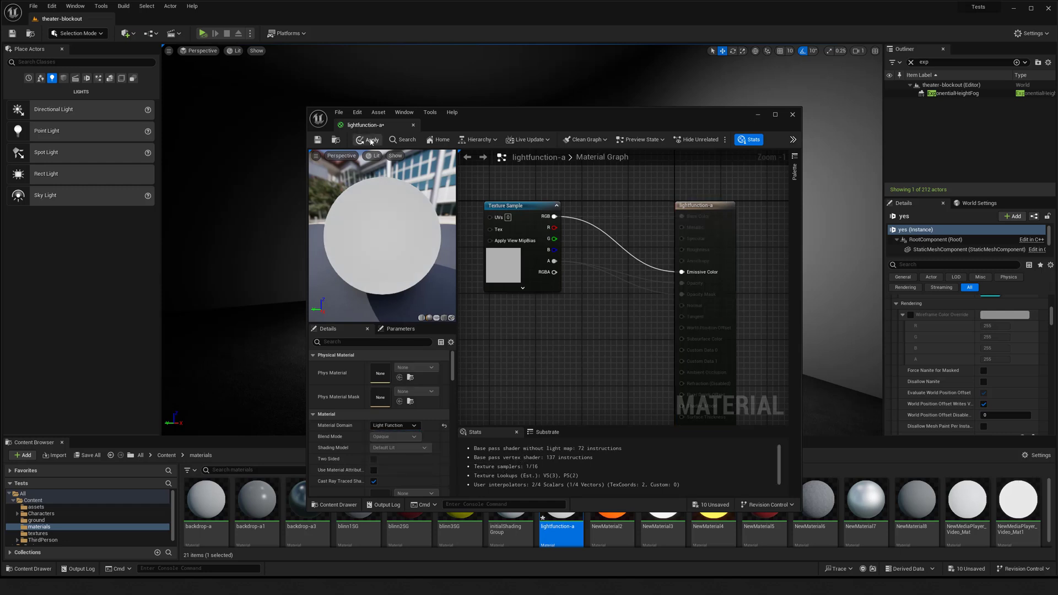
right_drag(473, 310, 493, 318)
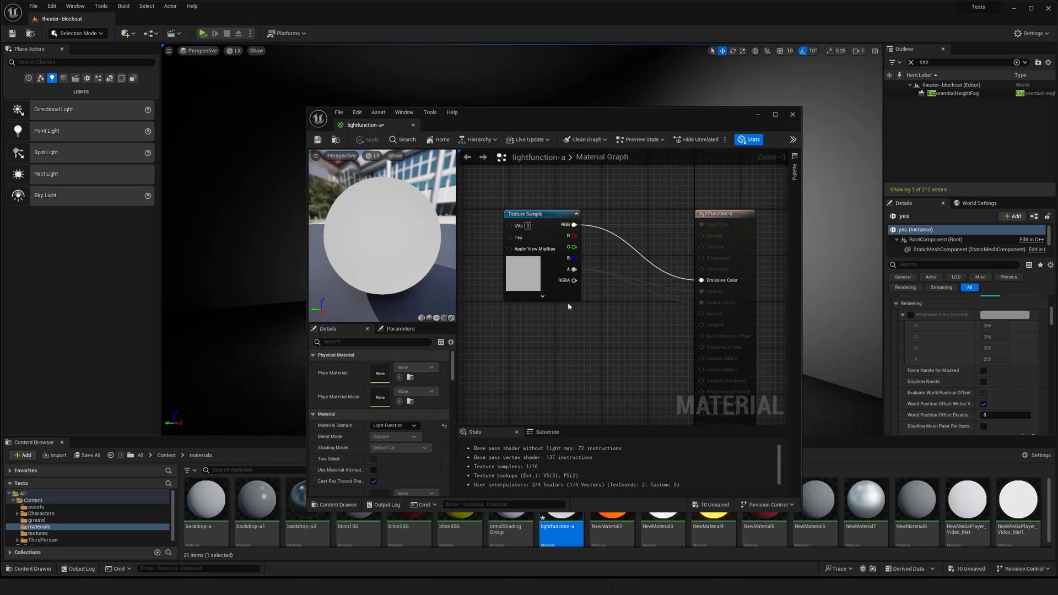
drag(562, 119, 592, 112)
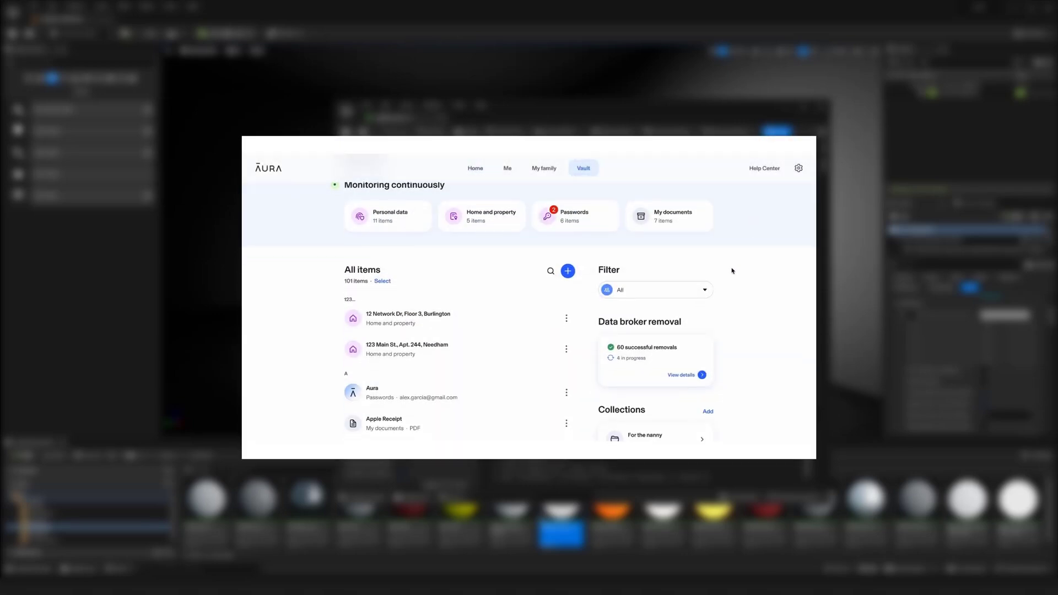
click(702, 374)
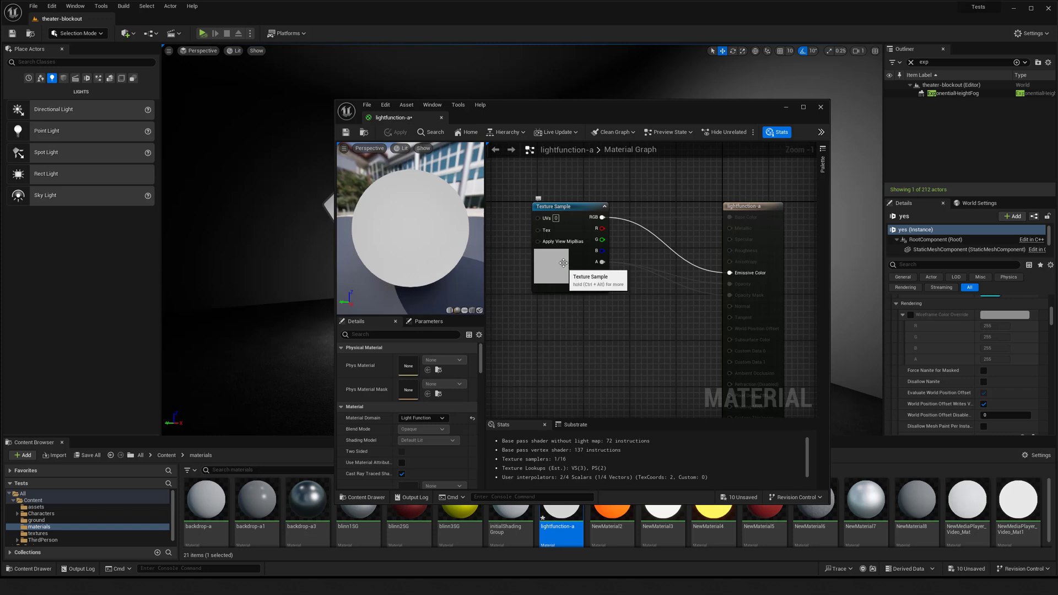
Step: Close the lightfunction-a material to return to the dark room scene
click(441, 118)
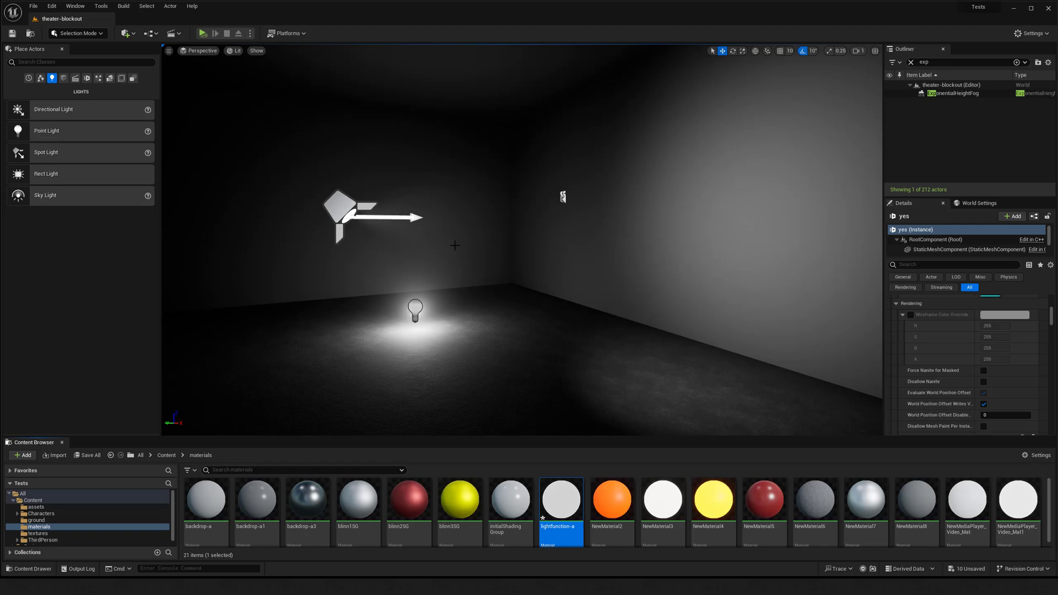
Step: Select the SpotLight in the room and assign lightfunction-a as its Light Function Material
click(343, 208)
key(f)
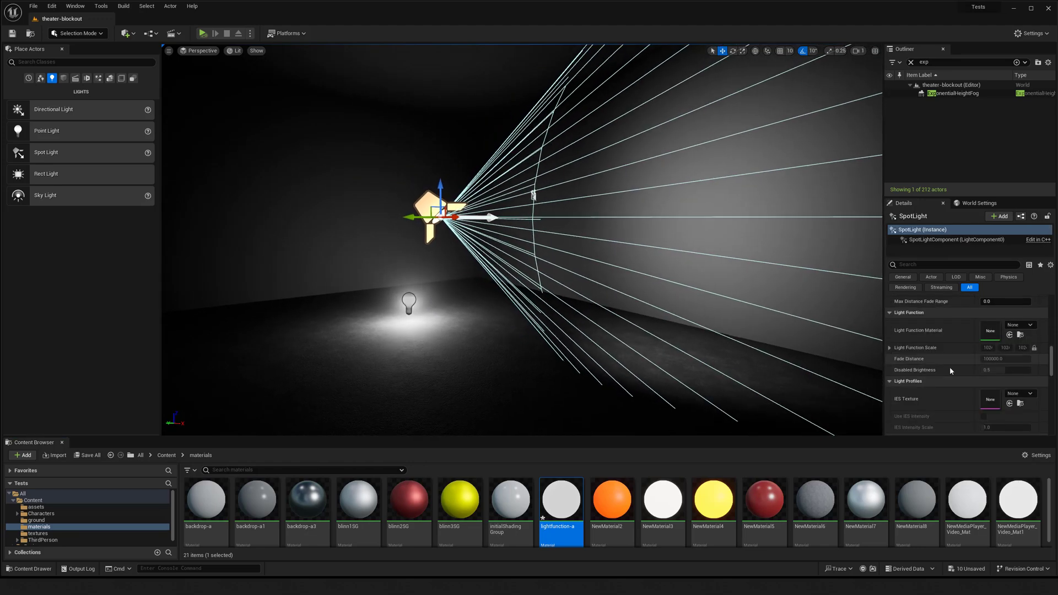
mouse_move(1051, 359)
mouse_down()
mouse_move(1050, 399)
mouse_move(1056, 355)
mouse_up()
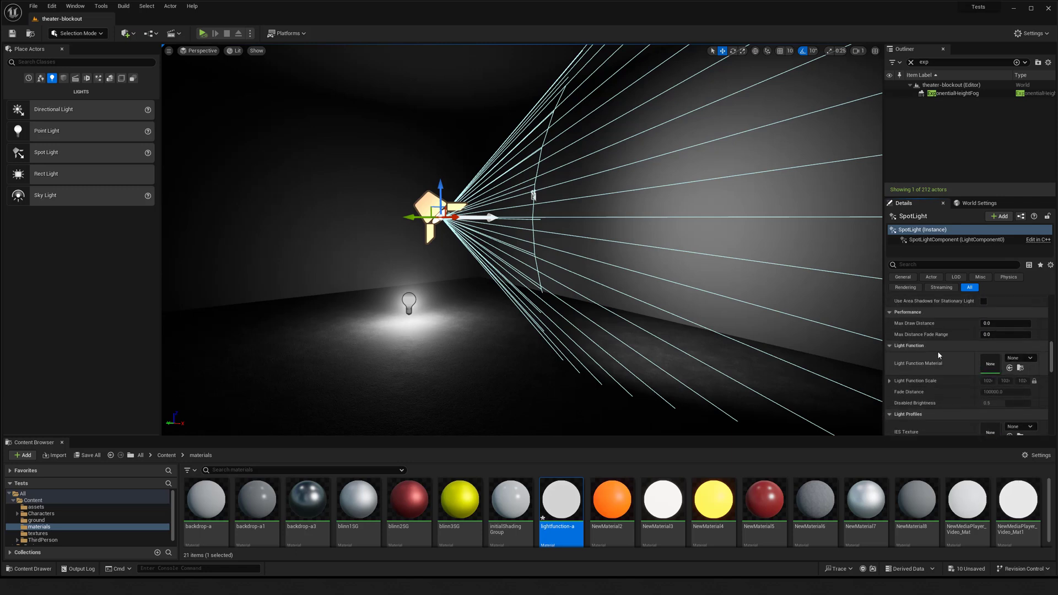
drag(561, 499, 987, 357)
right_drag(755, 295, 744, 301)
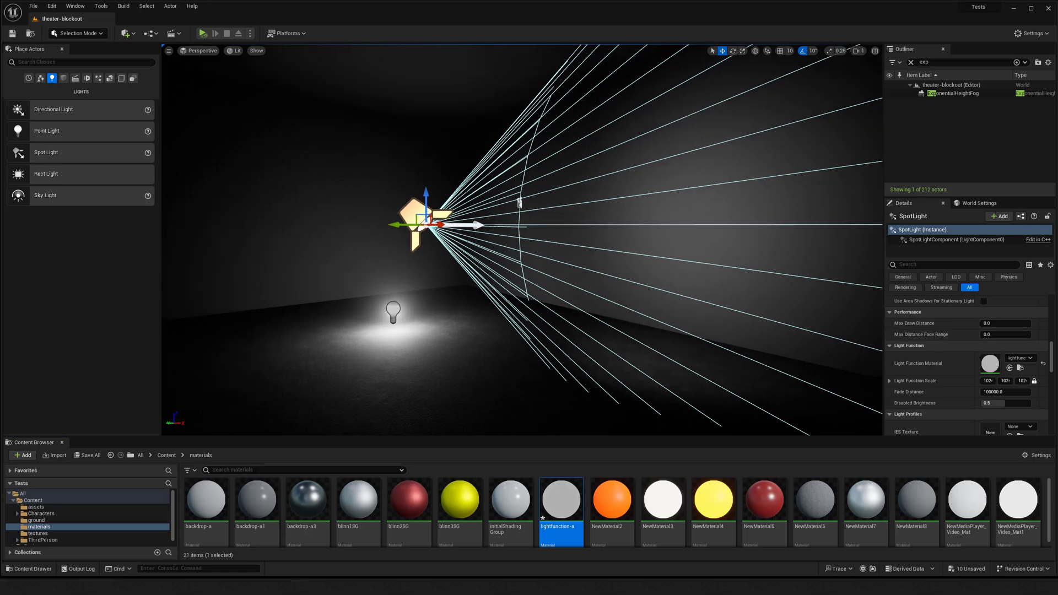
Step: Try moving the spot light sideways along the room and undo the move
right_drag(557, 215, 623, 224)
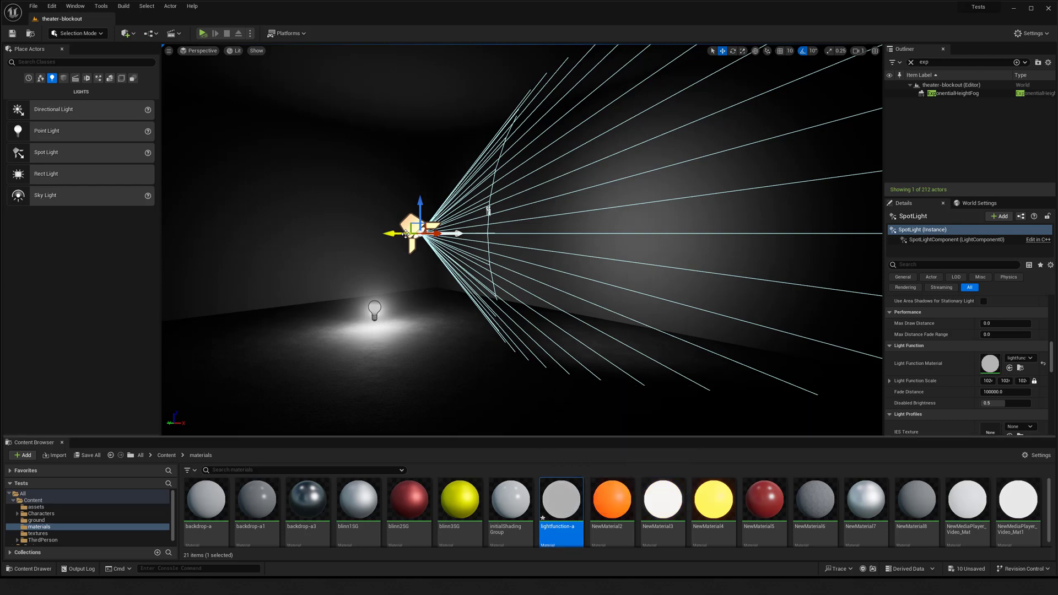
drag(436, 232, 445, 232)
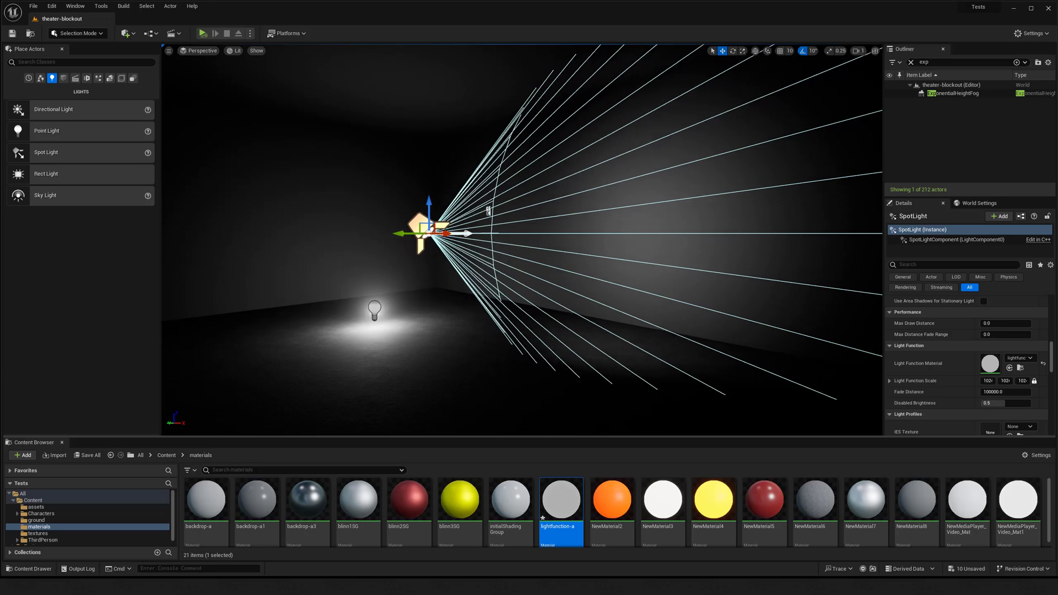
drag(533, 232, 578, 232)
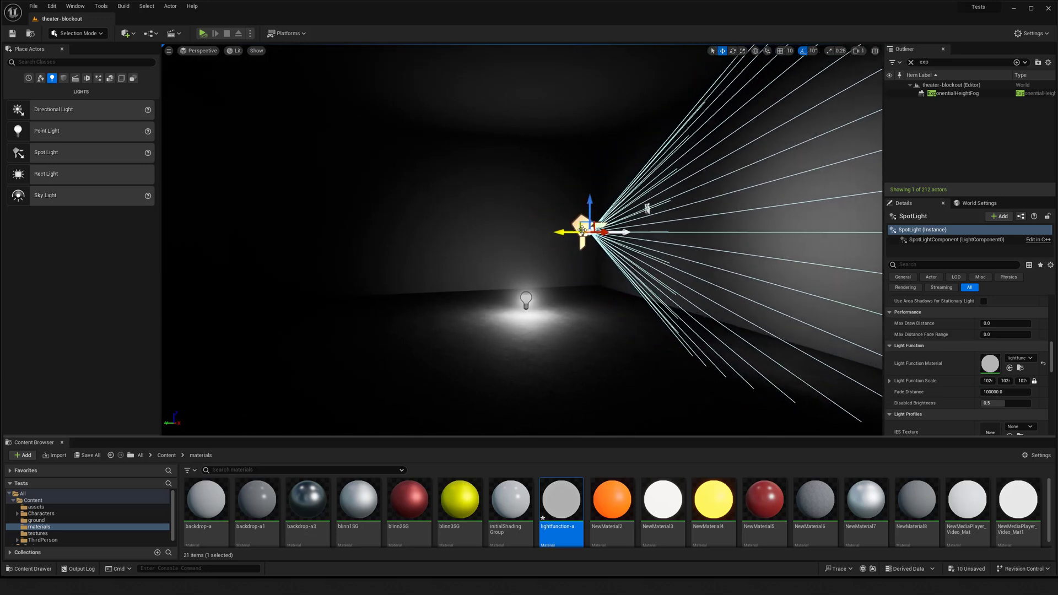
key(ctrl+z)
right_drag(577, 232, 703, 267)
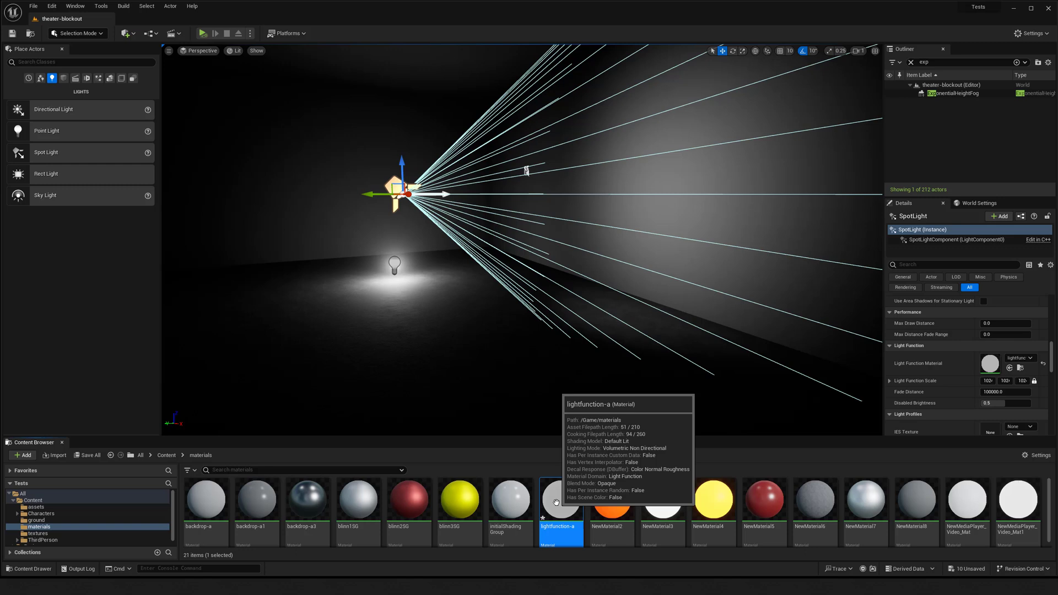
Step: Open the lightfunction-a material and its NewMediaPlayer_Video texture, then move the editor window aside to uncover the viewport
double_click(552, 516)
right_drag(528, 302, 696, 349)
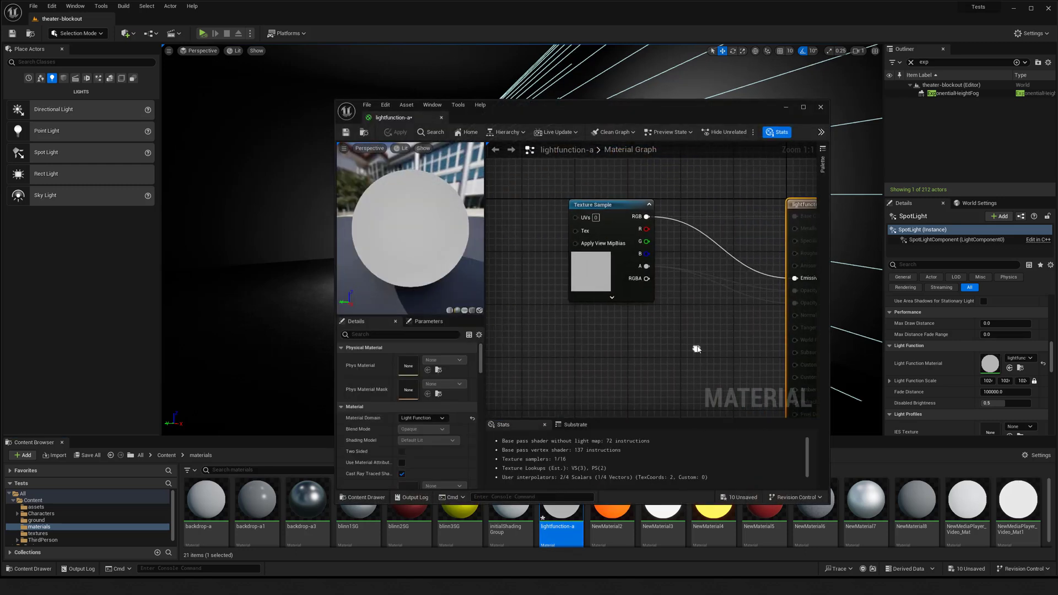
double_click(598, 268)
double_click(408, 432)
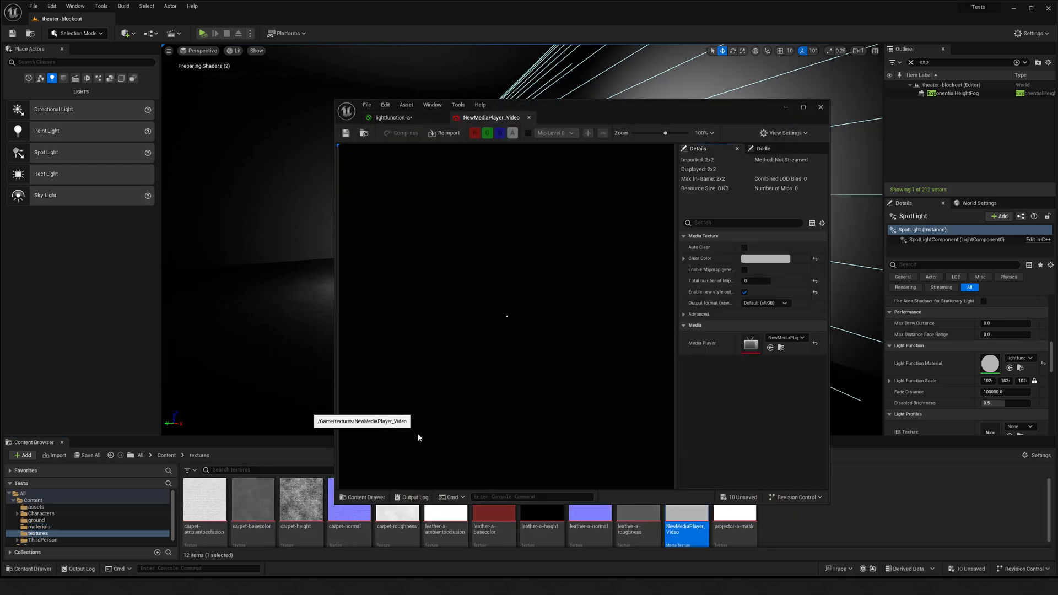
drag(551, 110, 235, 71)
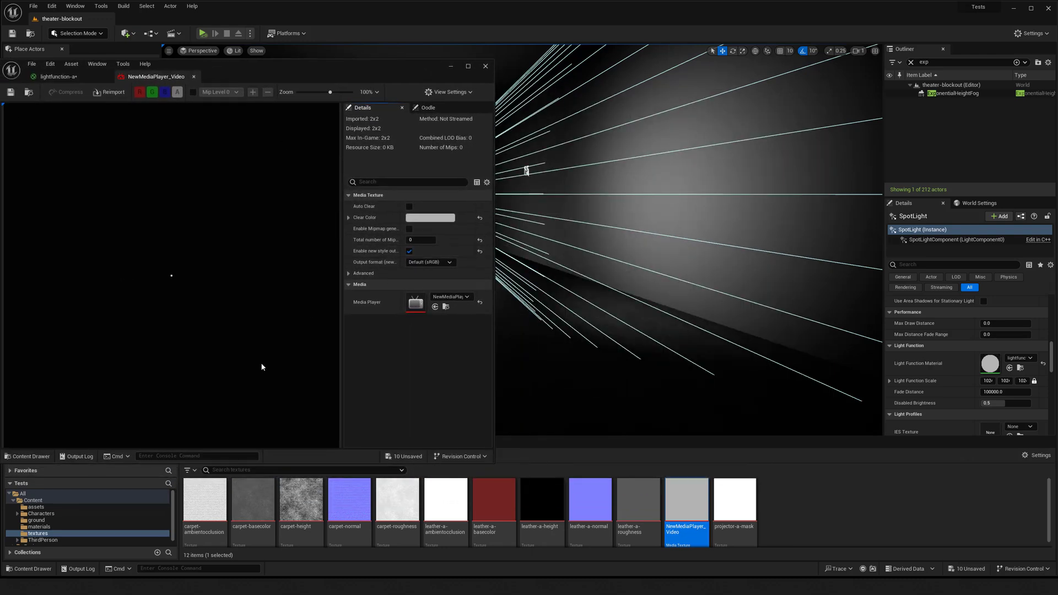
Step: Open the texture's media player, play the whale video and narrow the editor window to view the projection in the room
double_click(415, 302)
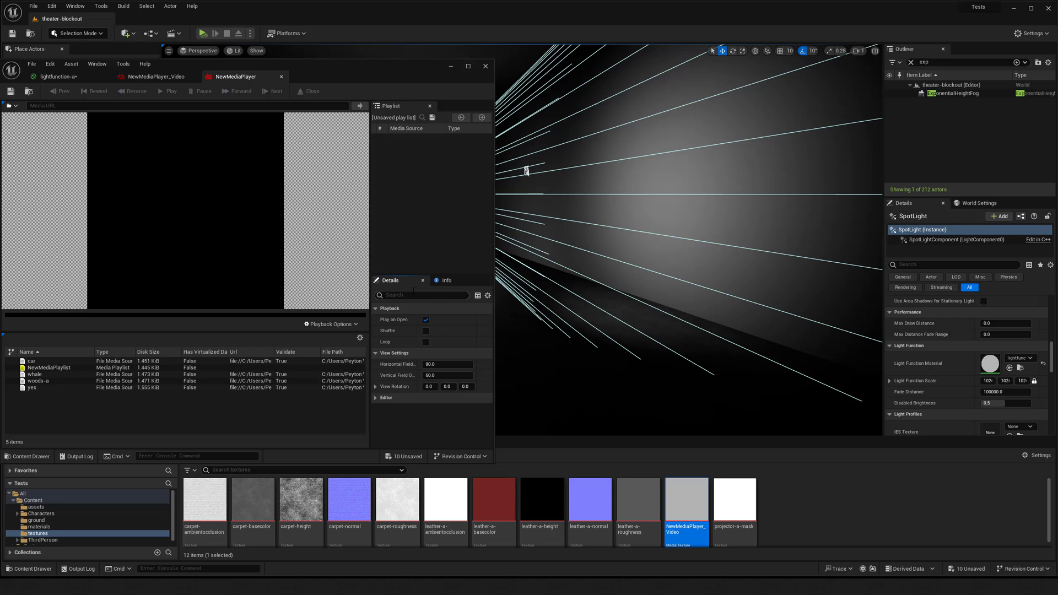
double_click(35, 374)
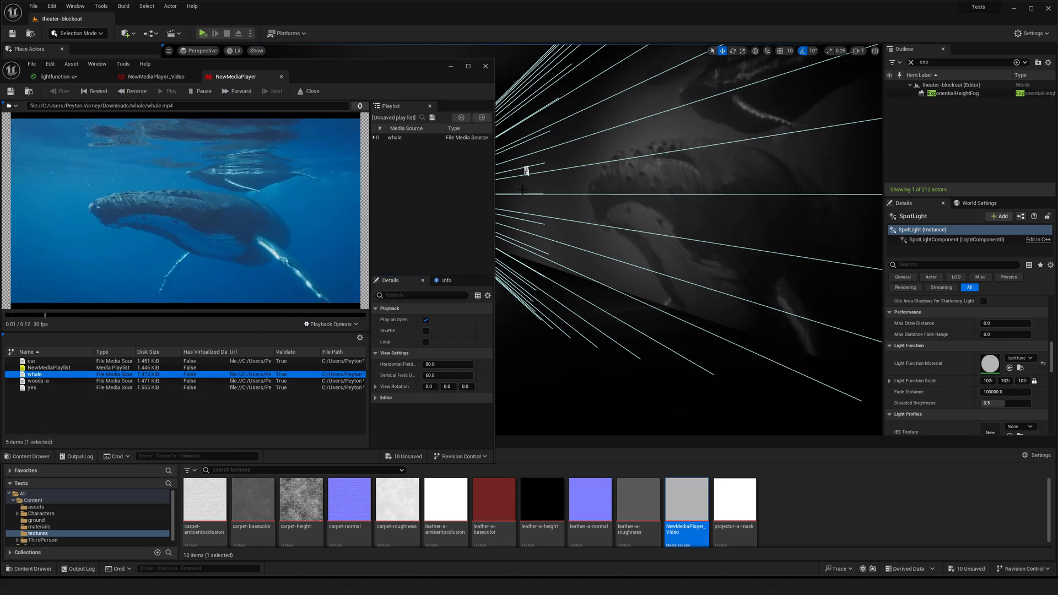
drag(494, 188, 362, 192)
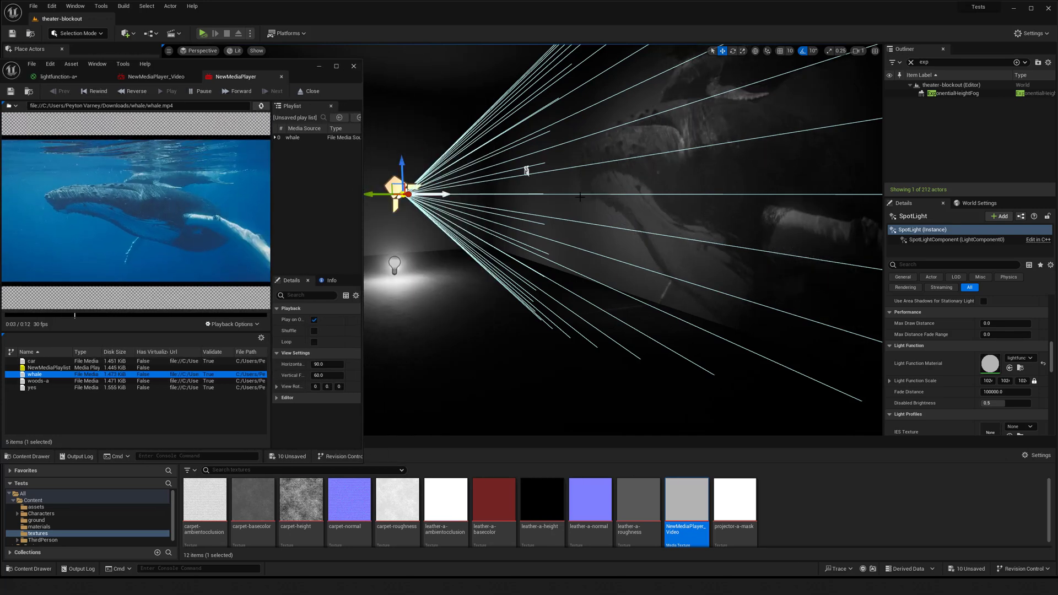
right_drag(579, 197, 677, 208)
key(w)
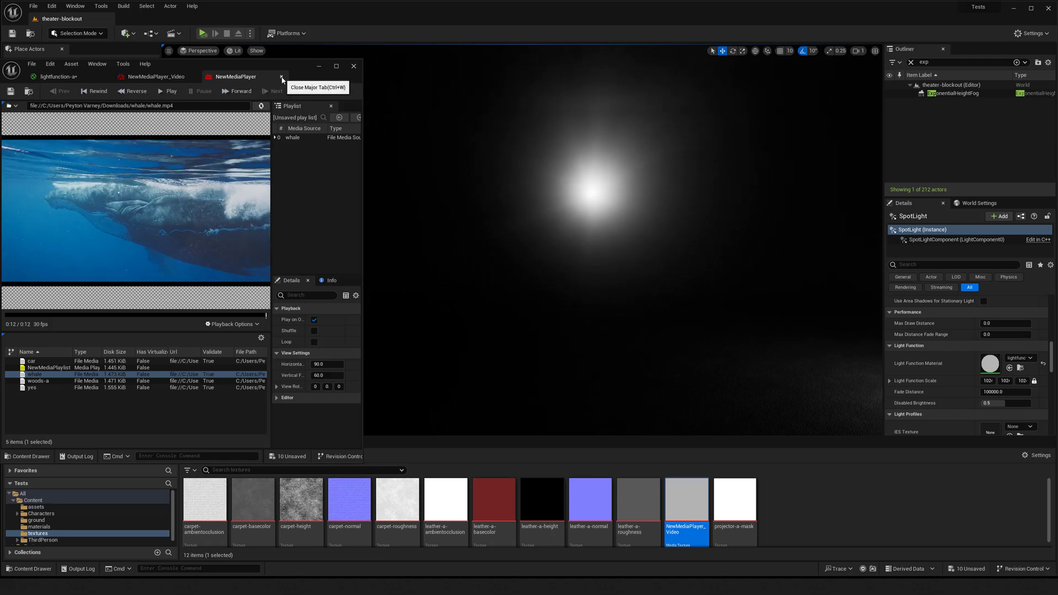
Step: Close the NewMediaPlayer and NewMediaPlayer_Video editors and widen the lightfunction-a material window
click(282, 77)
click(193, 77)
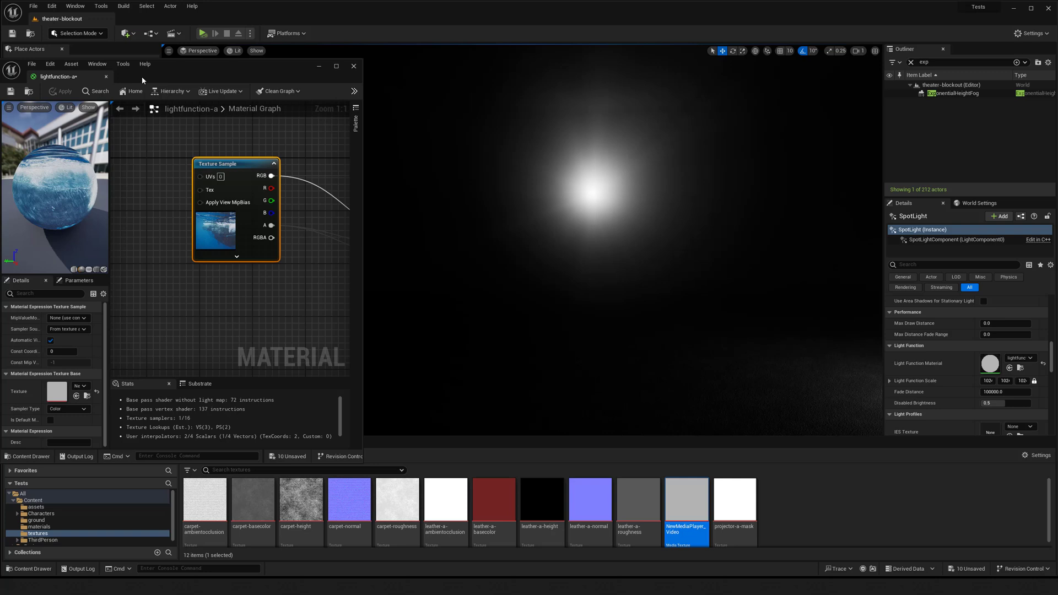
drag(142, 80, 245, 118)
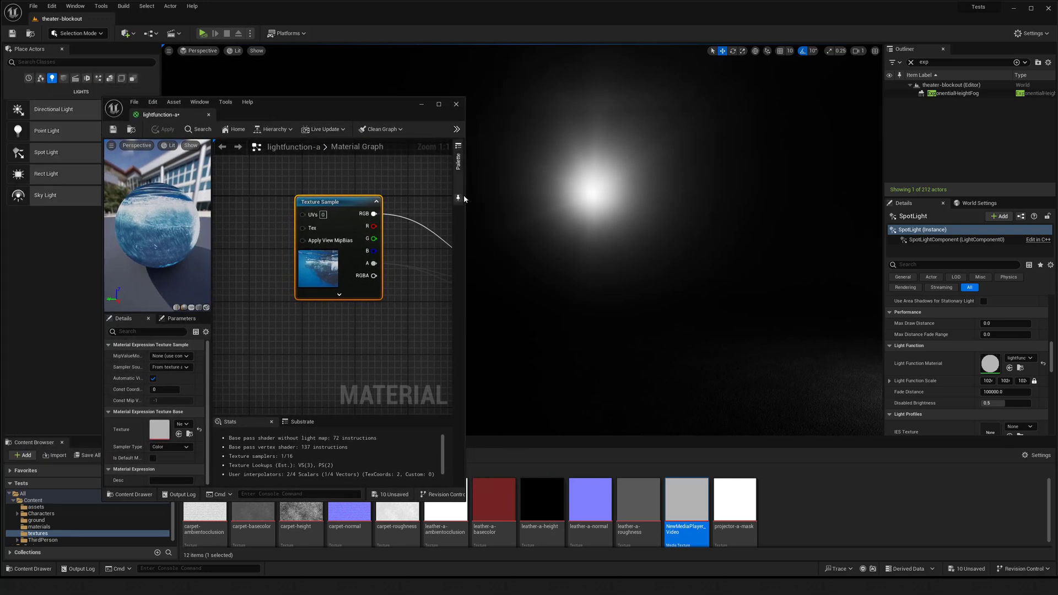
drag(464, 199, 616, 212)
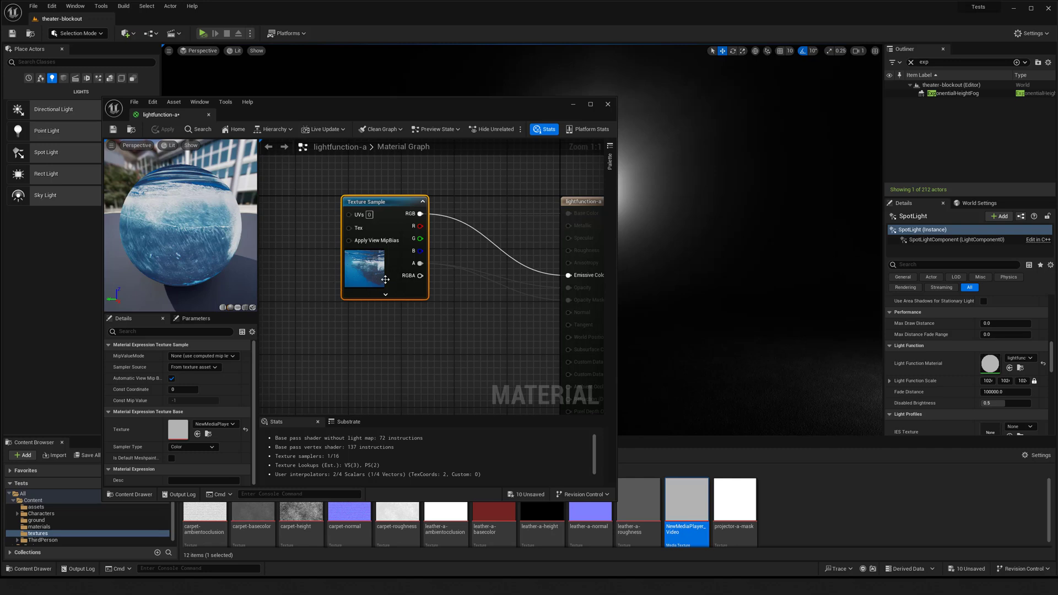
Step: Examine how the Texture Sample node feeds the Emissive Color of the lightfunction-a result node
right_drag(476, 289, 442, 289)
right_drag(565, 299, 512, 267)
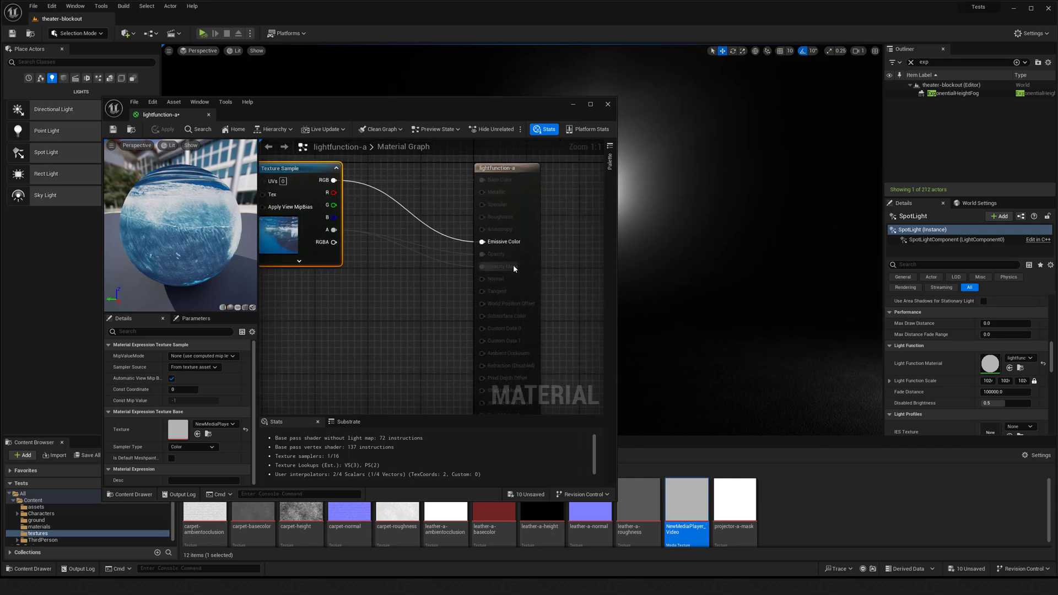
click(511, 268)
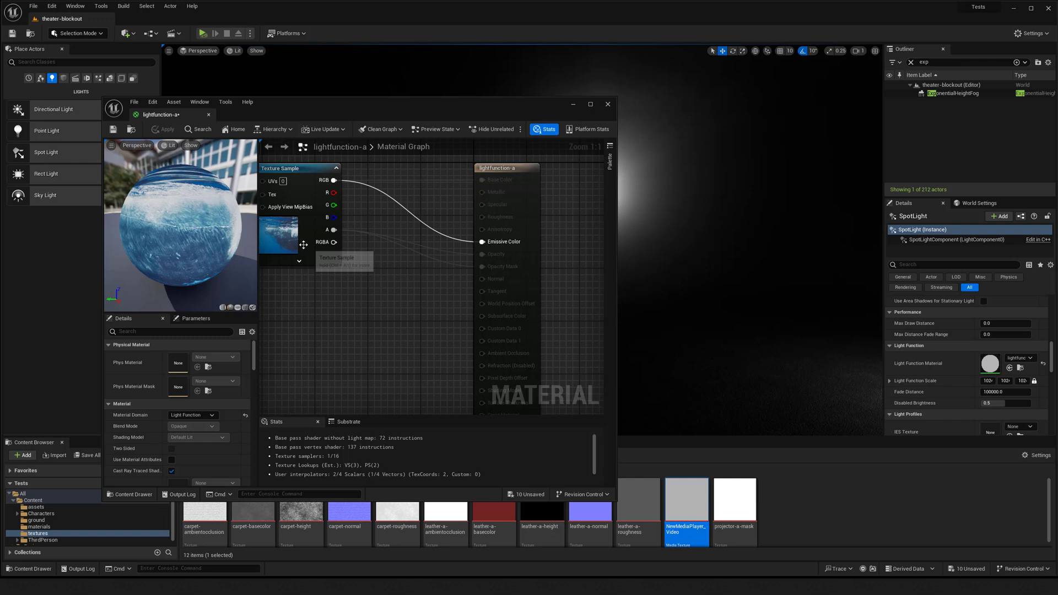
click(305, 244)
right_drag(409, 228, 462, 252)
drag(420, 109, 400, 103)
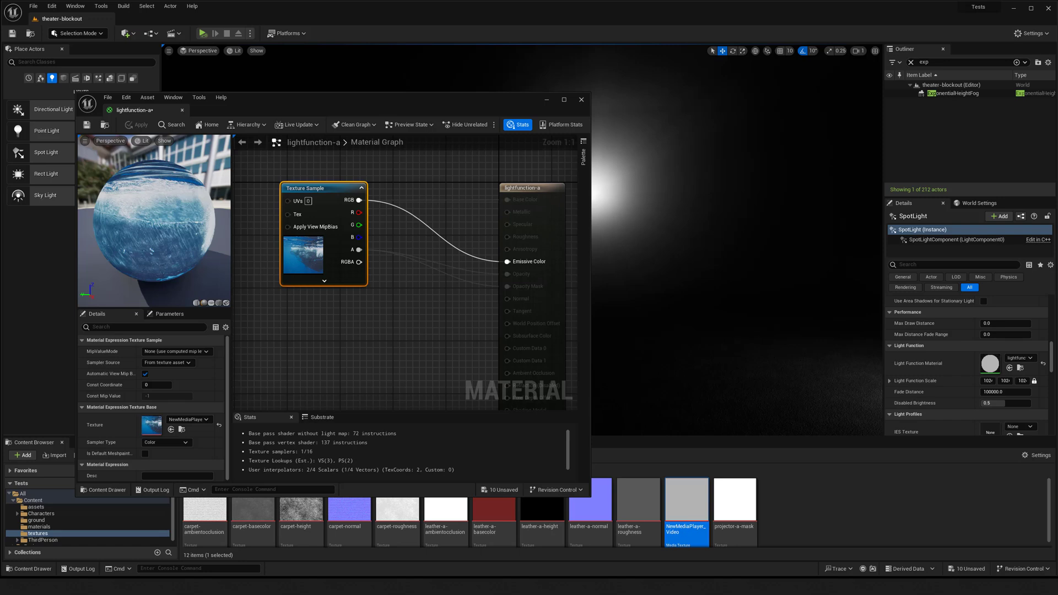
Step: Close the lightfunction-a material and view the spot light's projection with the editor overlays toggled off and on
click(581, 100)
right_drag(569, 177, 555, 223)
key(g)
key(g)
key(g)
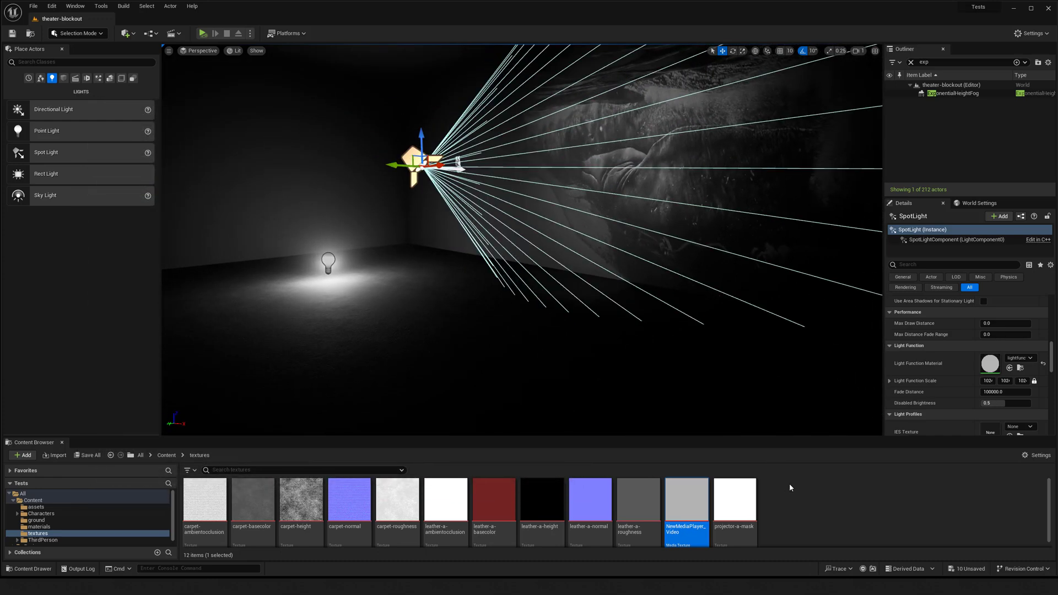
Step: Create a Blueprint Class with Actor as its parent in the Content folder and name it projector-b
click(789, 486)
click(167, 455)
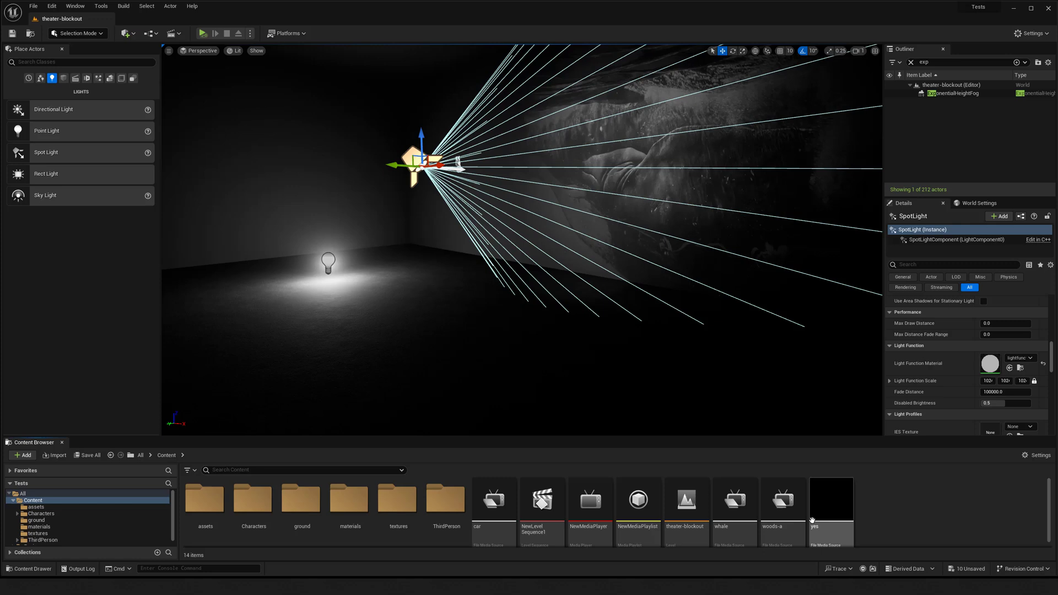
right_click(895, 492)
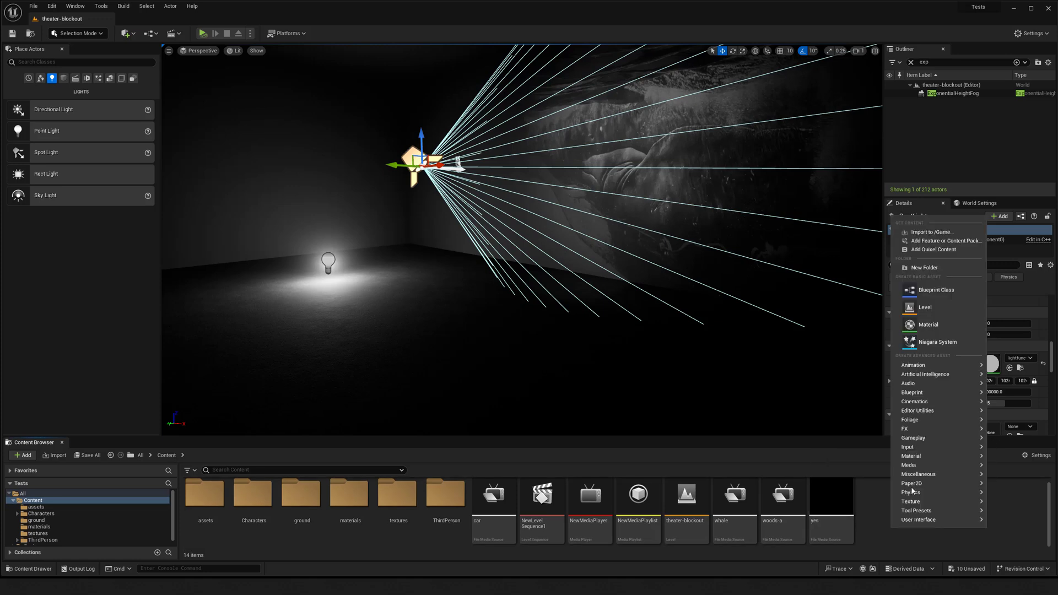
click(935, 290)
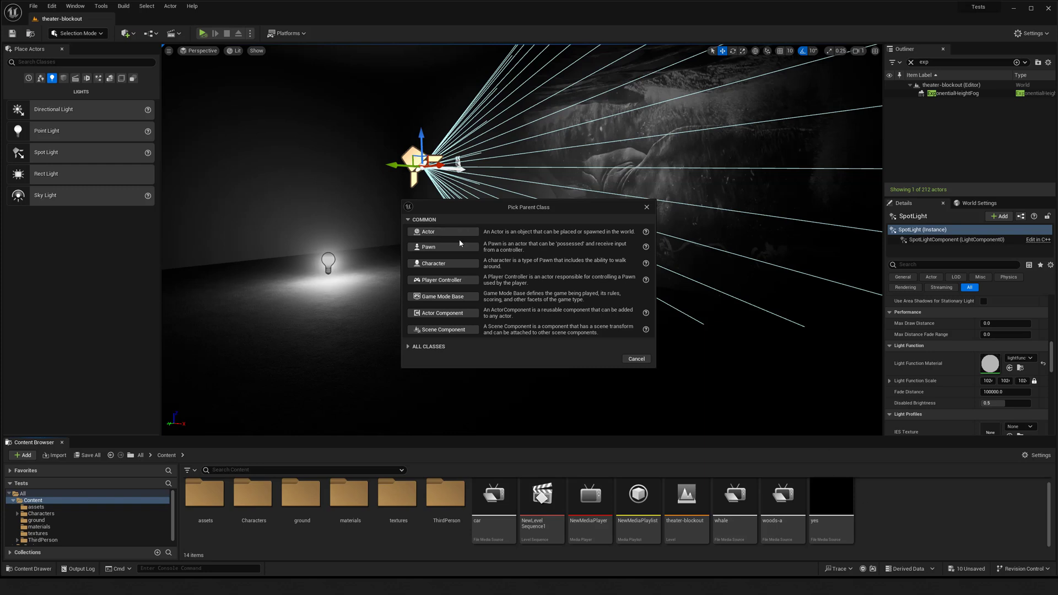
click(428, 233)
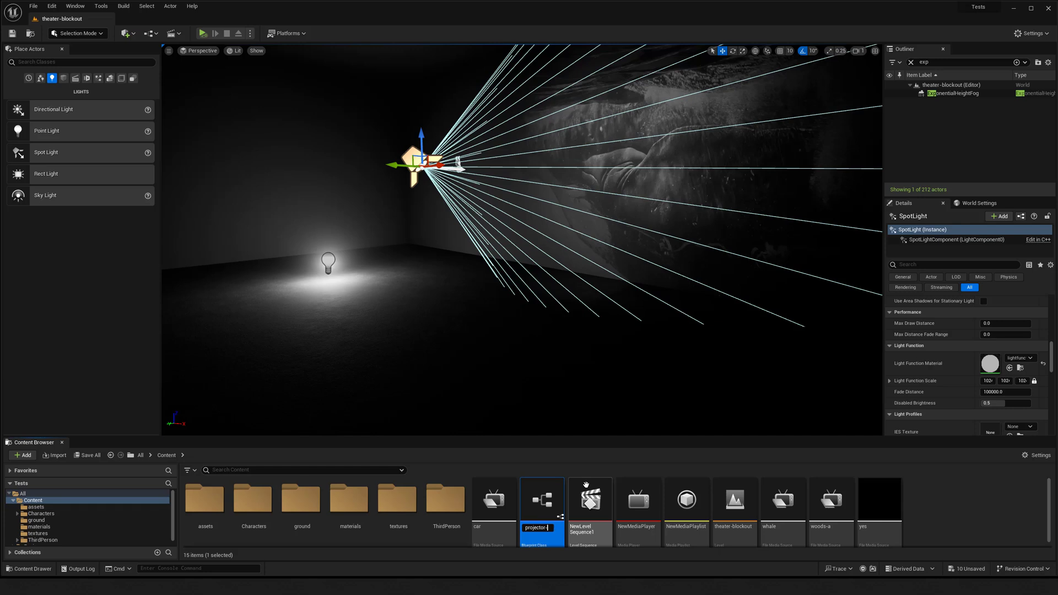
key(Return)
click(957, 488)
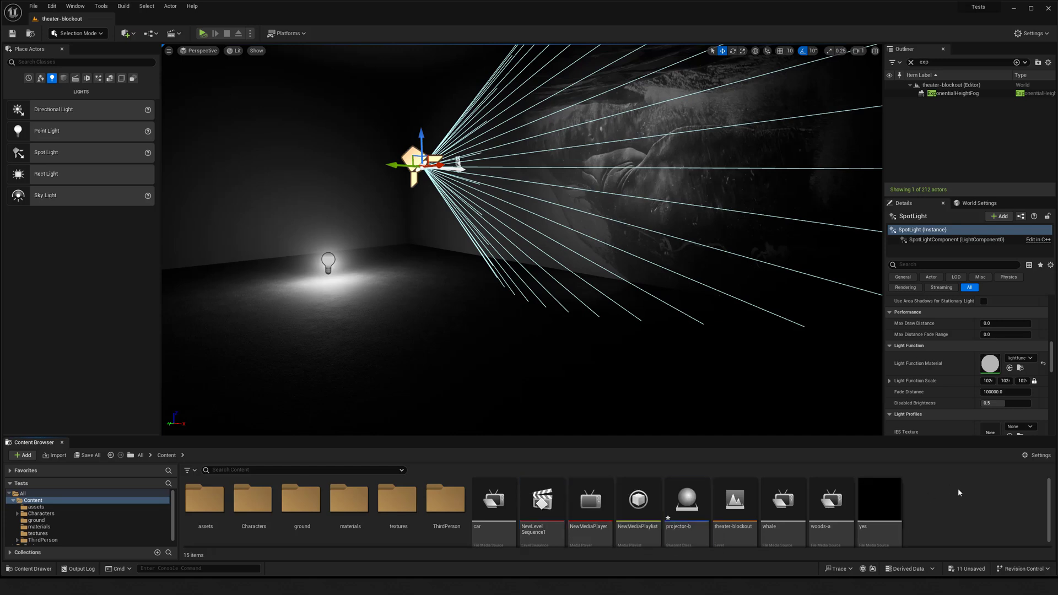
Step: Open the projector-b blueprint, lower its window and clear the Outliner's search filter
click(694, 511)
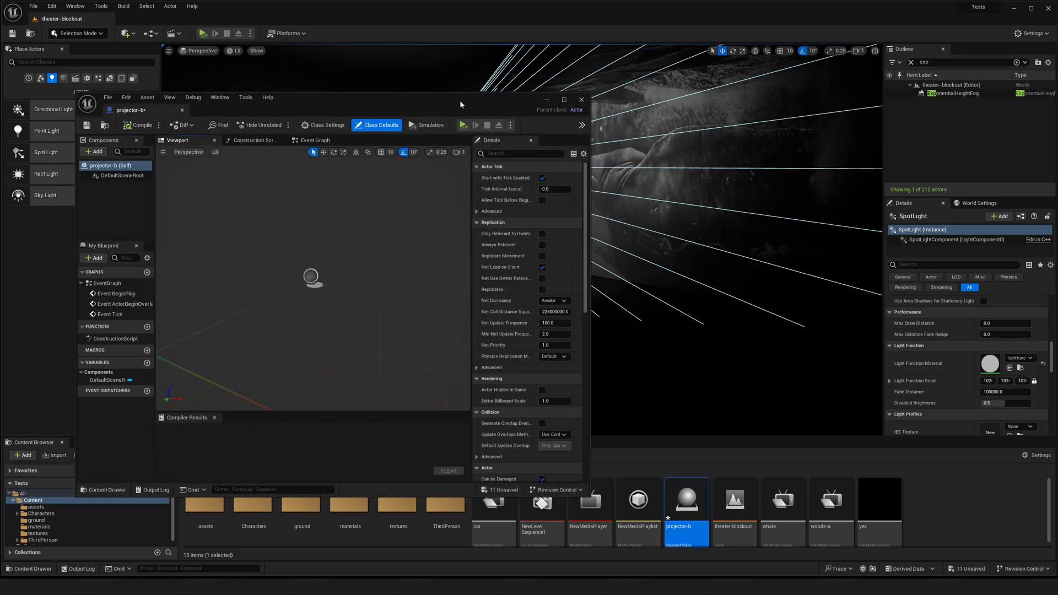
drag(460, 105, 457, 160)
click(911, 62)
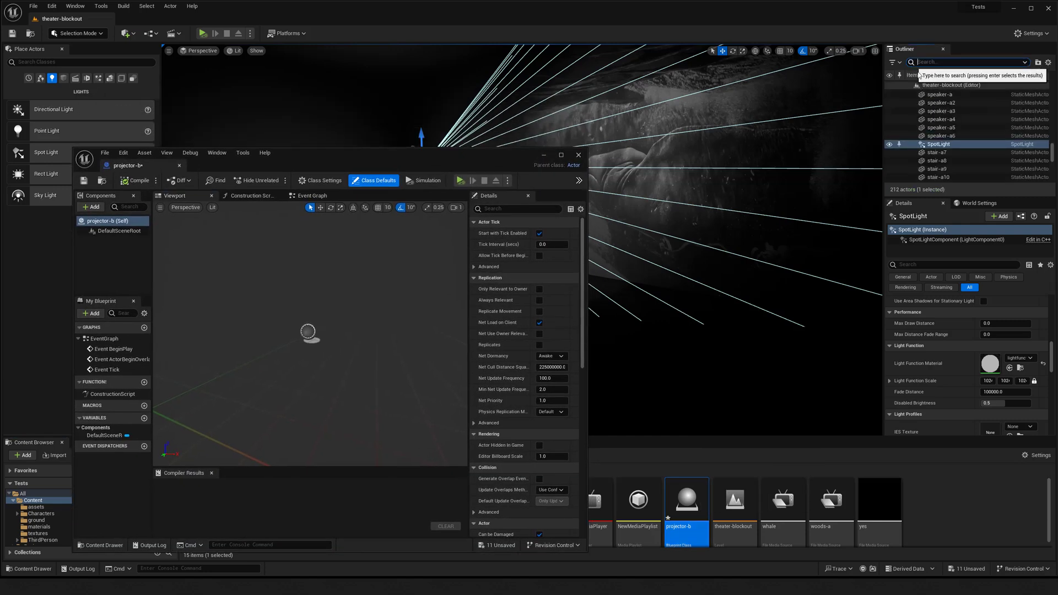
right_click(942, 144)
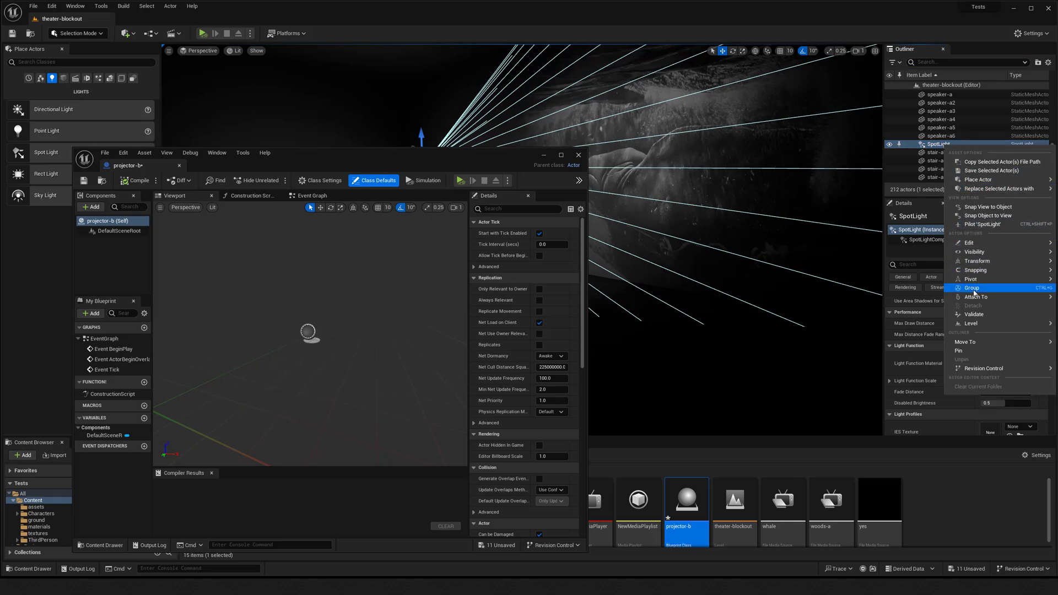
click(938, 146)
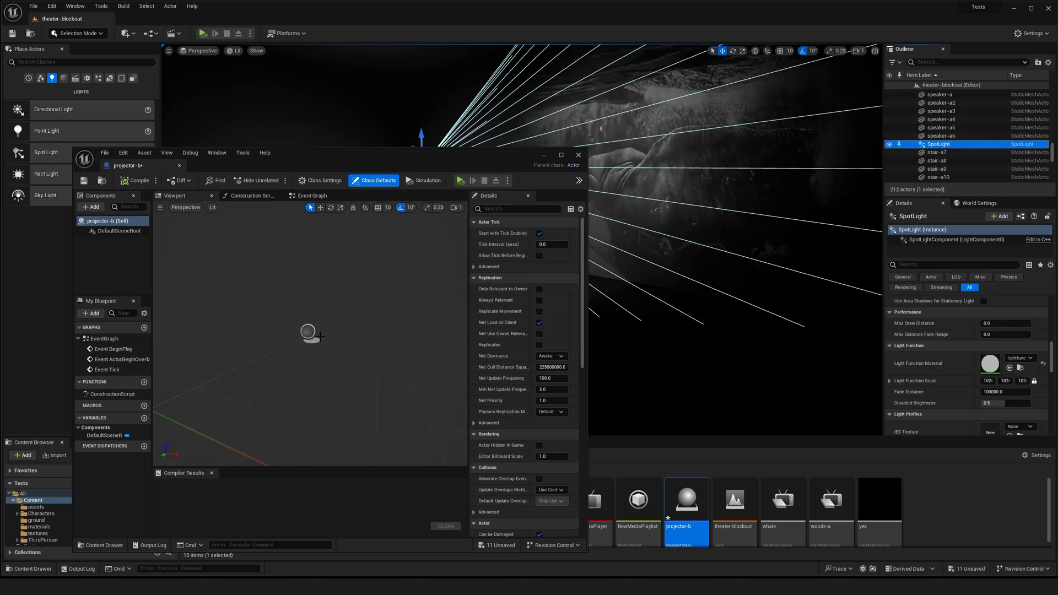
click(945, 145)
key(Escape)
Step: Shift the blueprint window aside and delete the SpotLight actor from the theater-blockout level
drag(370, 165, 588, 167)
right_drag(641, 159, 744, 223)
key(Delete)
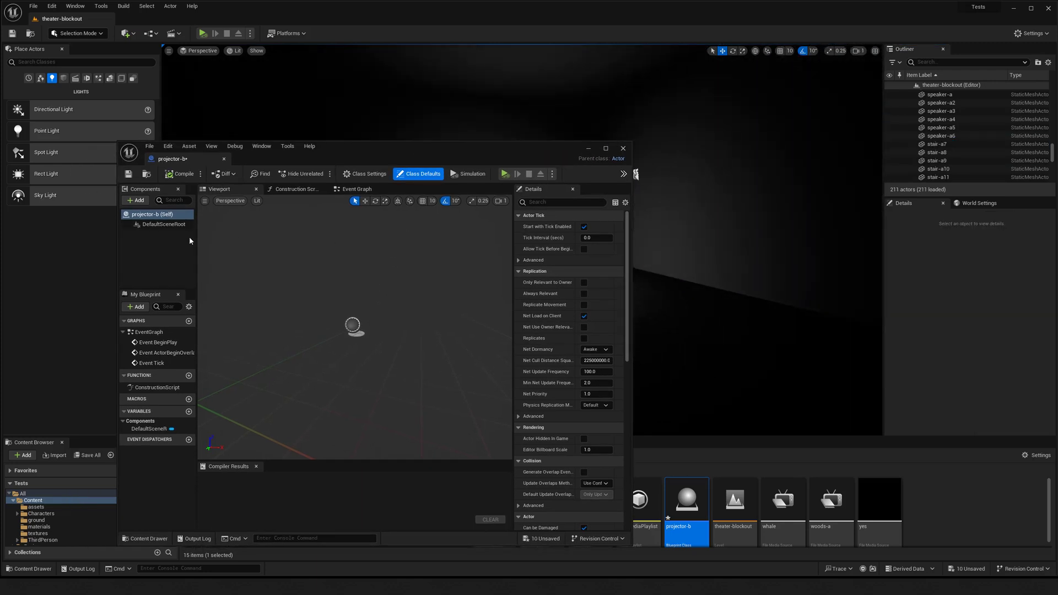
Step: Add a Spot Light component to the projector-b blueprint and bring up its Light Function settings
click(135, 201)
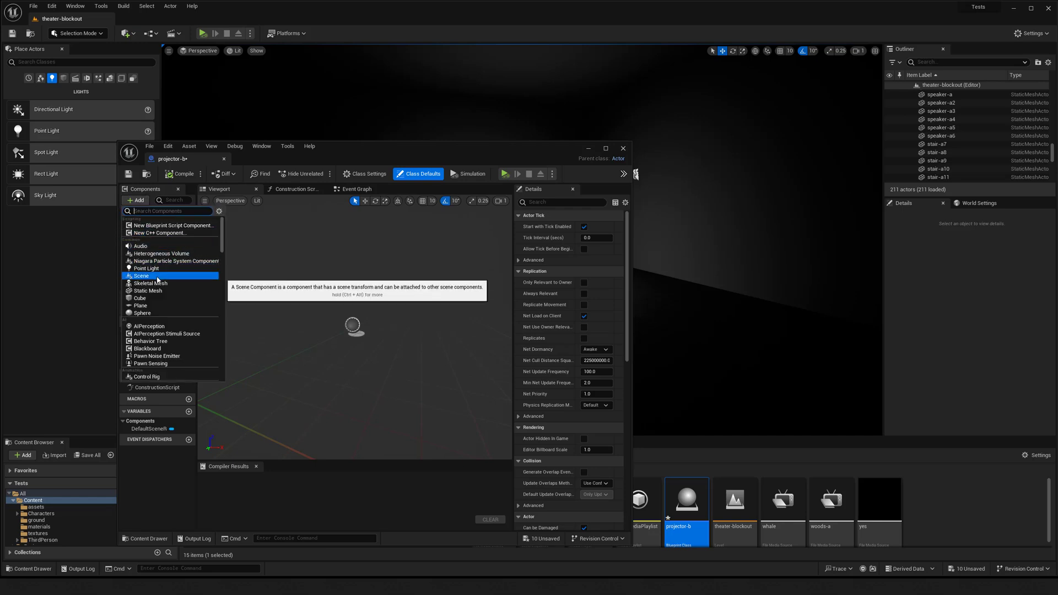
text(spot)
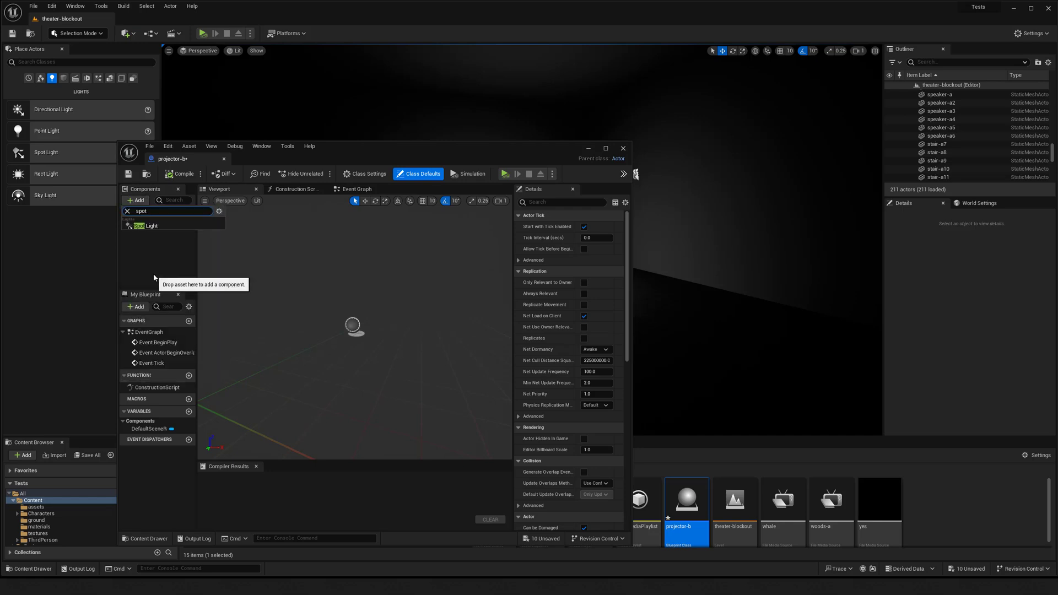
click(146, 226)
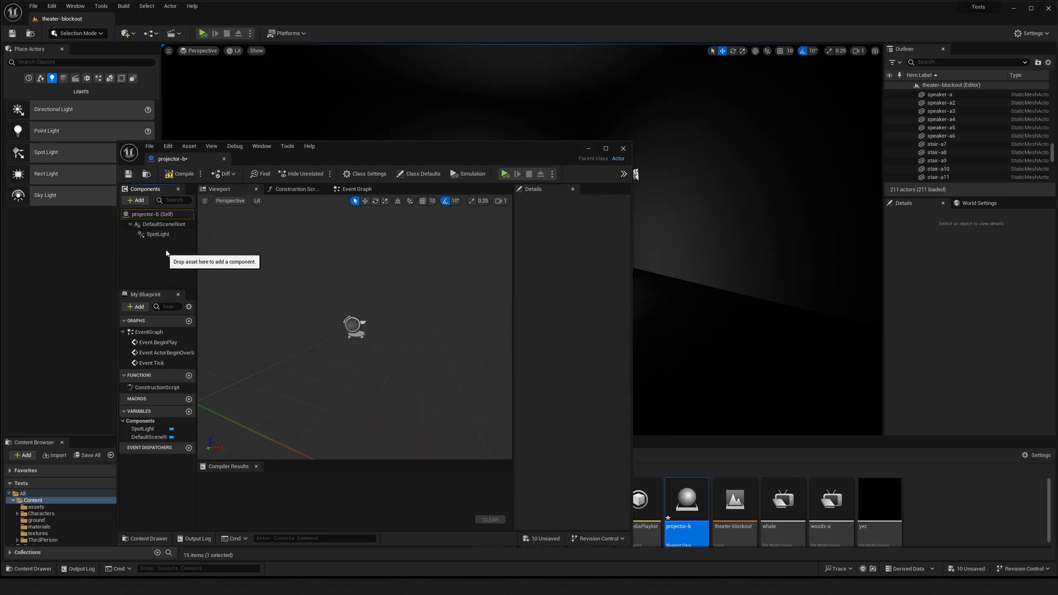
key(Return)
scroll(548, 439, down, 12)
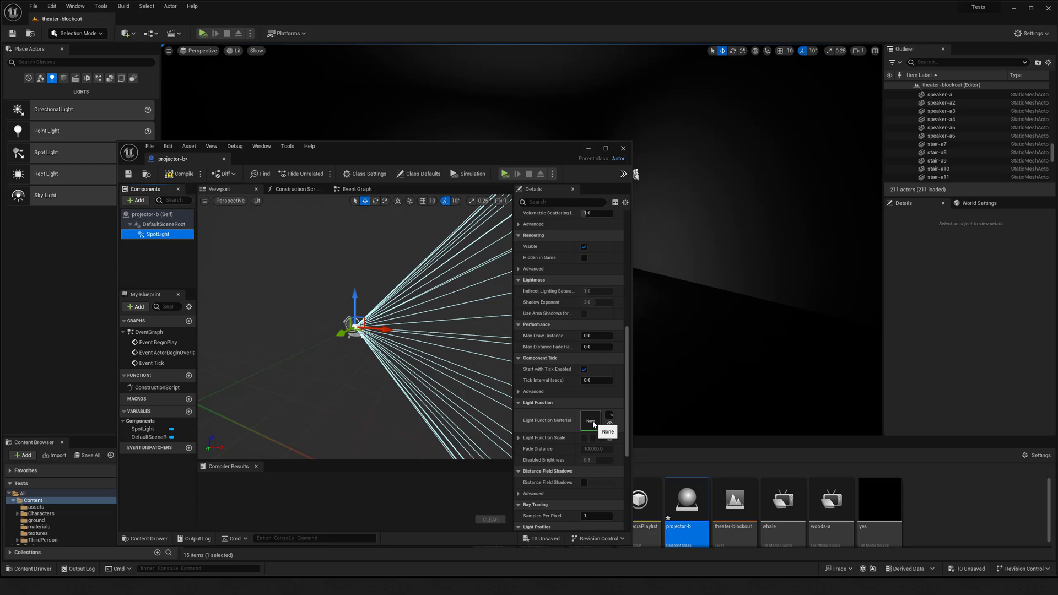
Step: Assign the lightfunction-a material from the materials folder as the SpotLight's Light Function Material, then compile and close the projector-b blueprint
drag(551, 147, 703, 87)
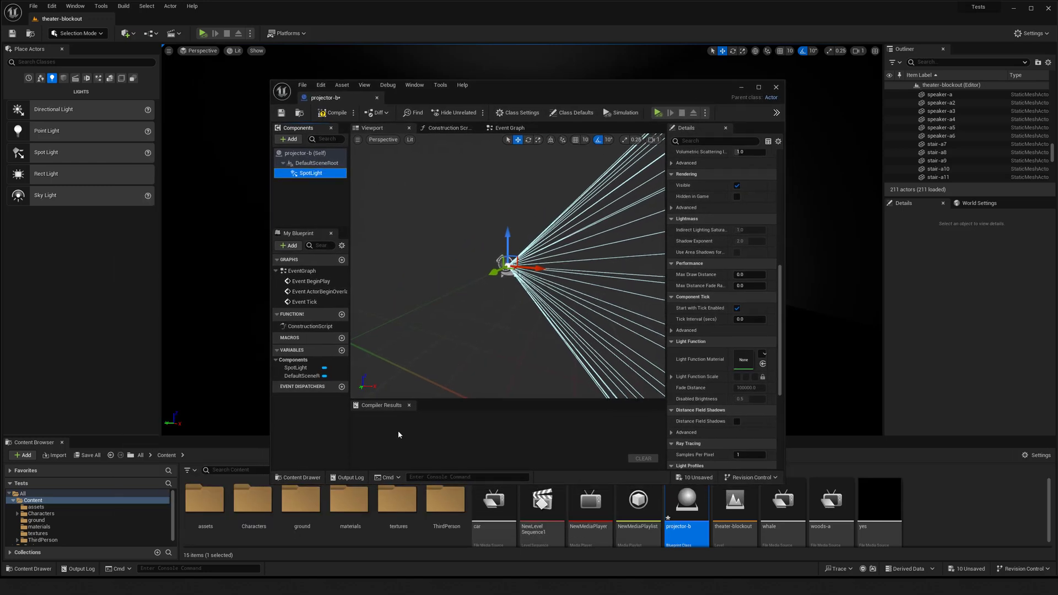
double_click(360, 493)
drag(560, 502, 743, 359)
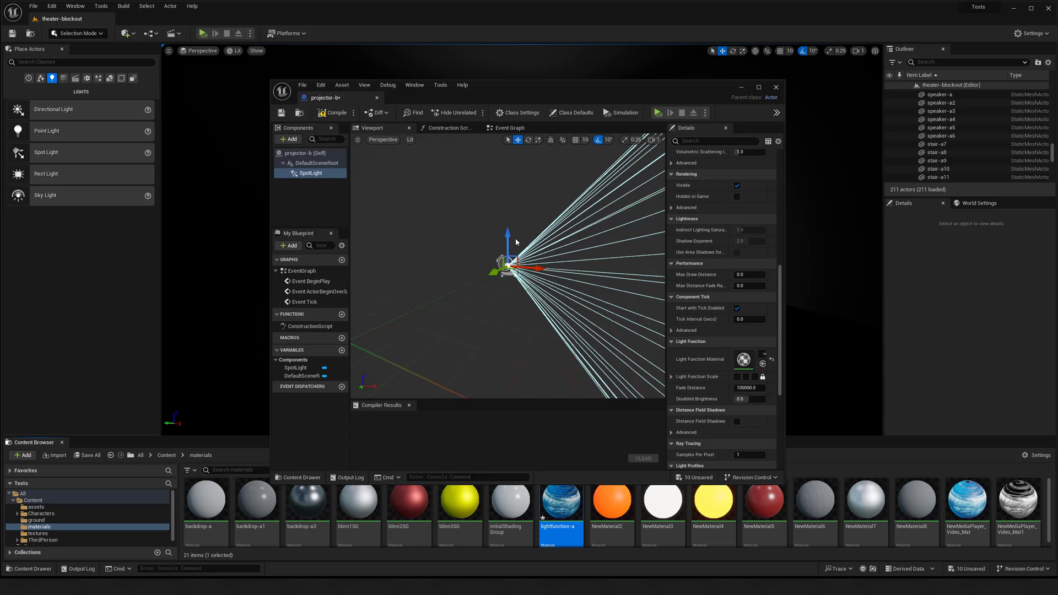
click(332, 114)
click(378, 99)
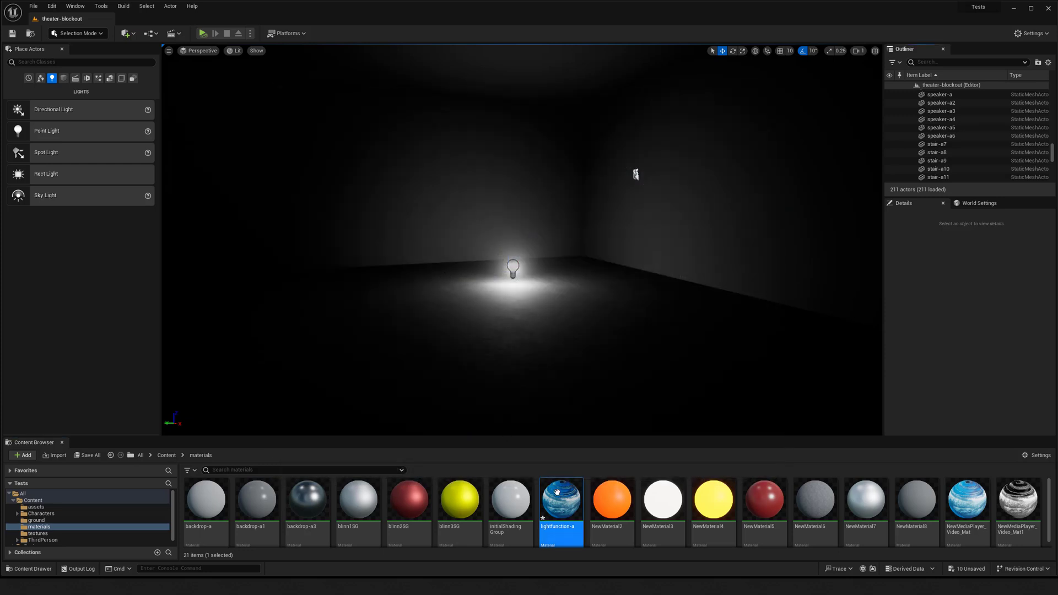
Step: Place the projector-b blueprint from the Content folder in the theater-blockout level and shift it sideways along its green axis
click(167, 455)
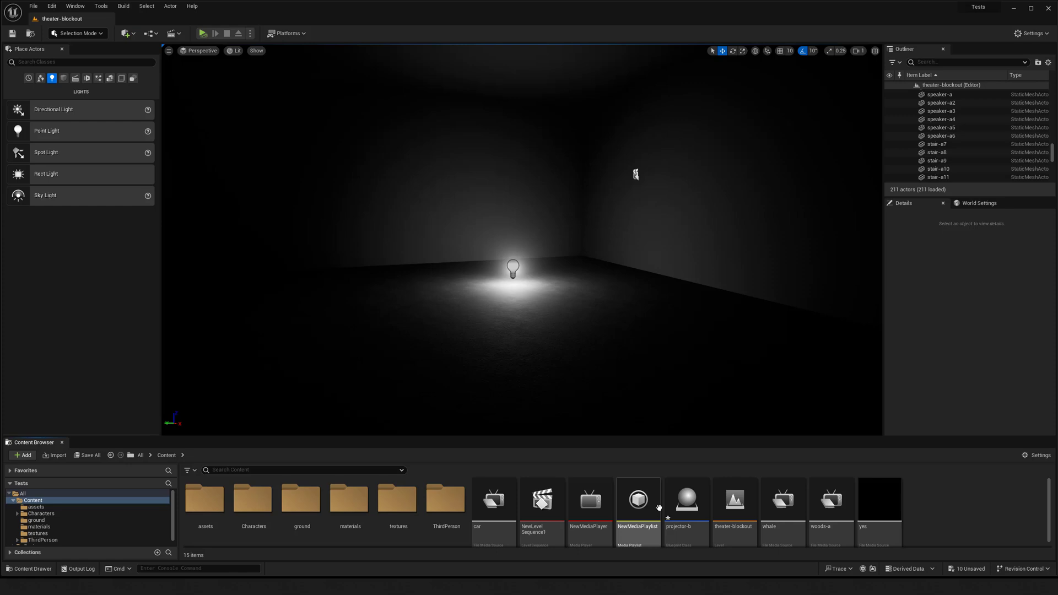
drag(686, 496, 577, 189)
key(e)
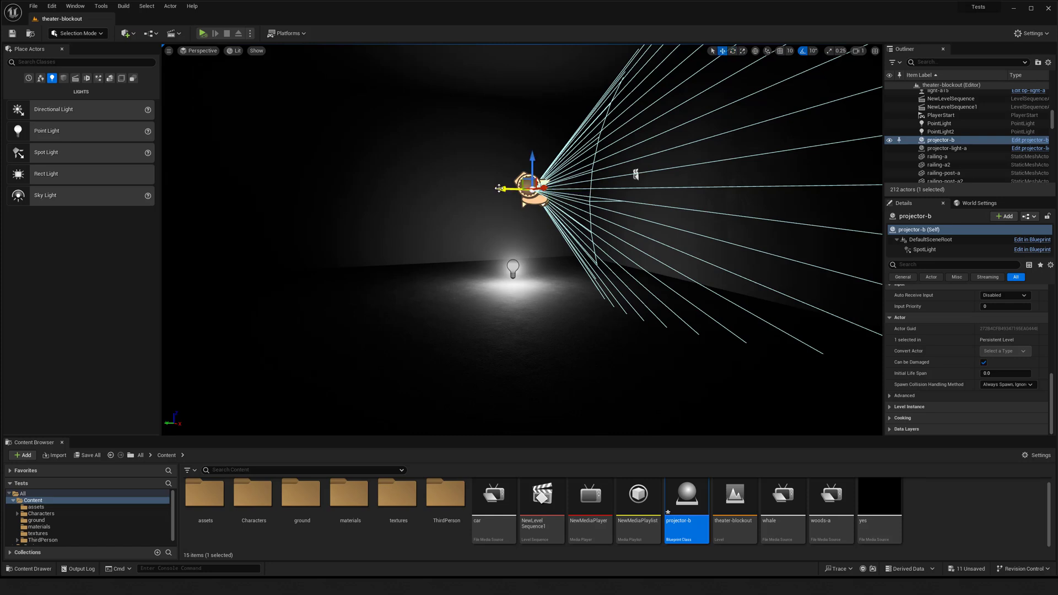
drag(499, 188, 565, 189)
right_drag(592, 192, 611, 200)
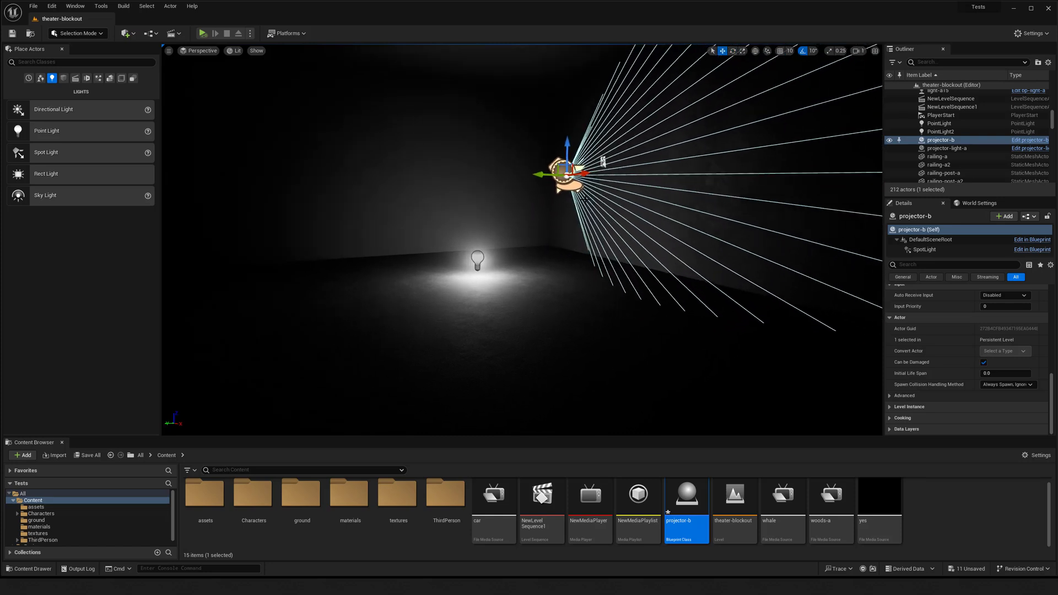
Step: Reopen the projector-b blueprint in its 3D view and set the SpotLight's Intensity to 100000
double_click(676, 503)
click(310, 173)
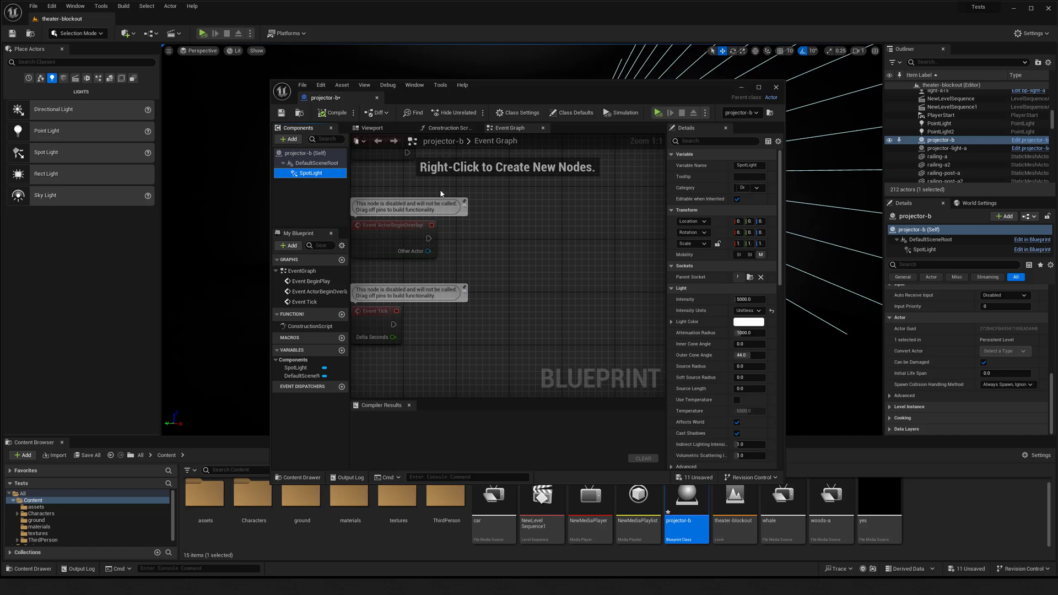
click(373, 130)
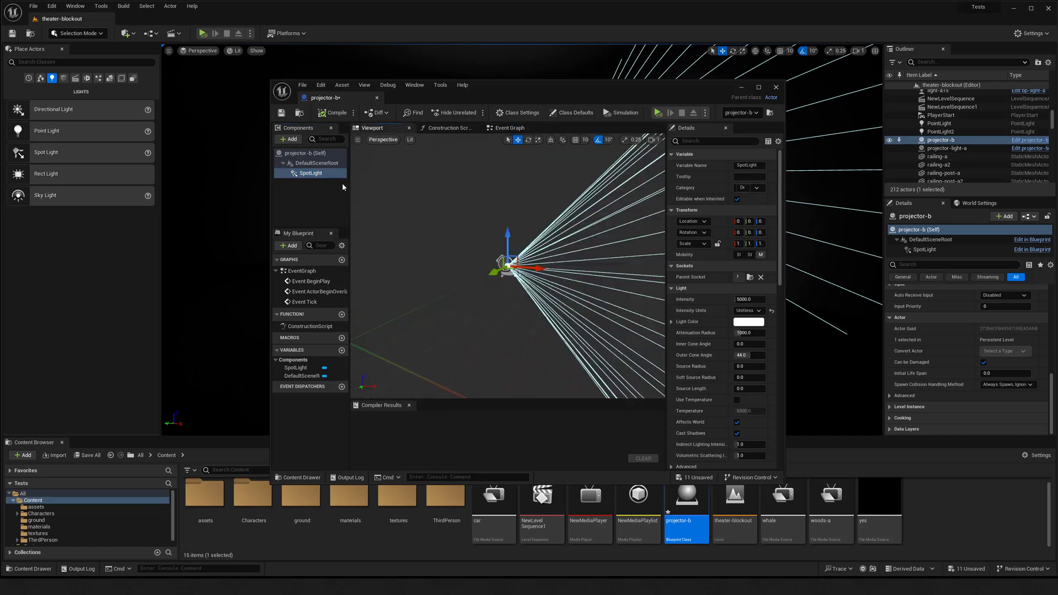
drag(737, 299, 764, 298)
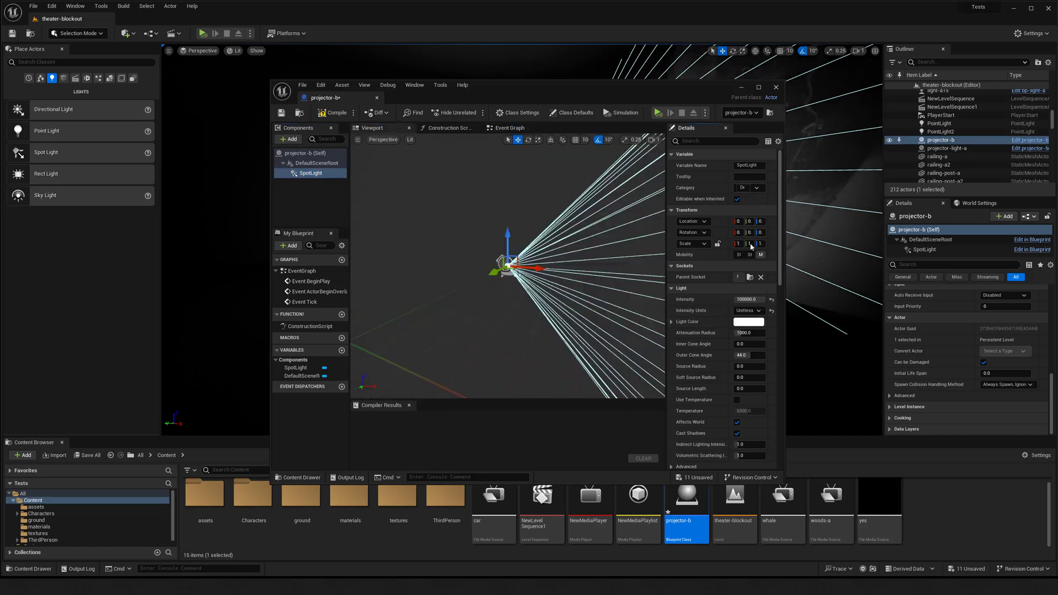
Step: Uncover the level view, rotate the placed projector-b to aim its image at the wall, and hide the editor icons with game view
drag(678, 95, 478, 209)
mouse_move(727, 206)
right_down()
mouse_move(754, 174)
mouse_move(723, 210)
right_up()
key(e)
drag(599, 167, 572, 221)
right_drag(727, 206, 700, 212)
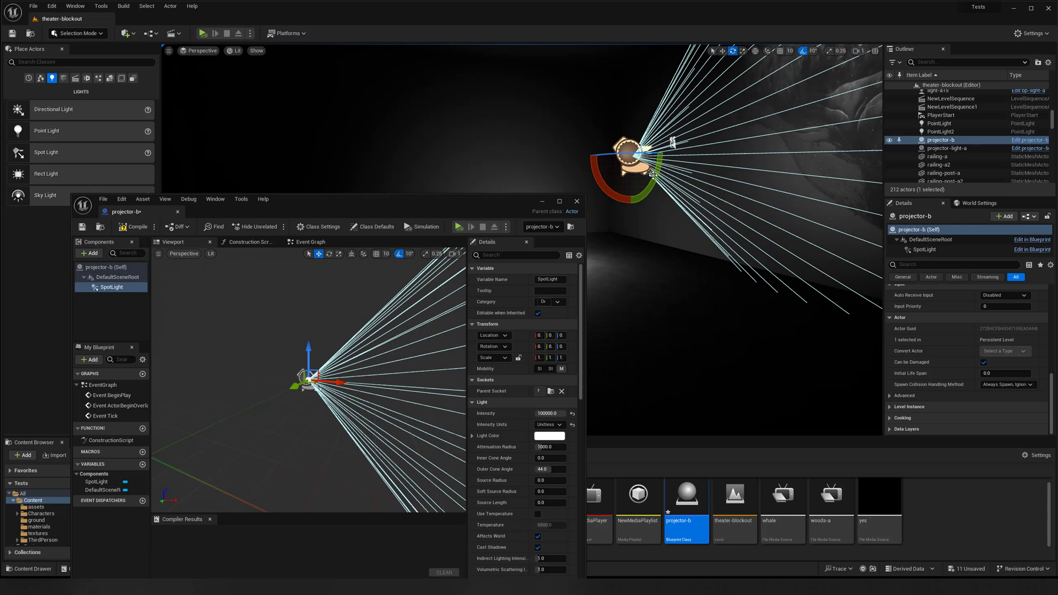
right_drag(653, 175, 673, 169)
drag(626, 164, 670, 165)
key(w)
right_drag(670, 166, 771, 157)
key(g)
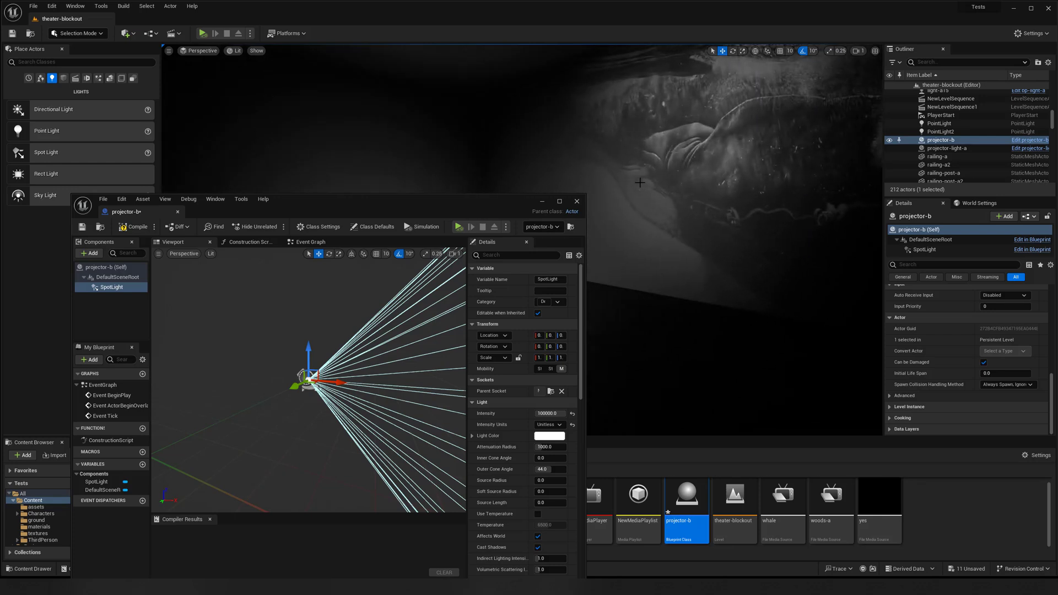
Step: Widen the projector-b blueprint window and open the lightfunction-a material from the SpotLight's Light Function settings
drag(445, 201, 583, 141)
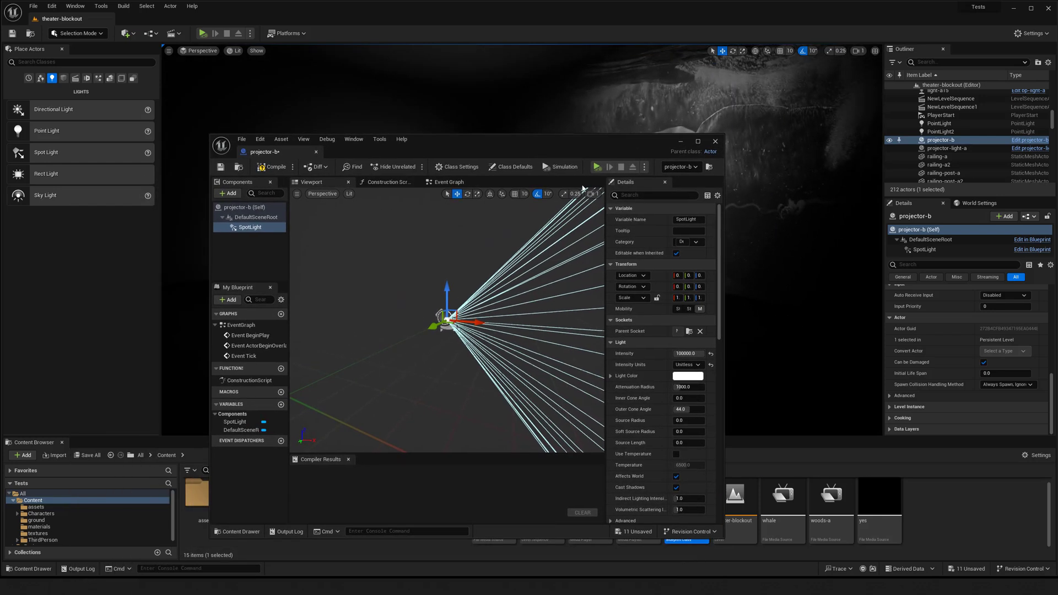
drag(724, 238, 818, 240)
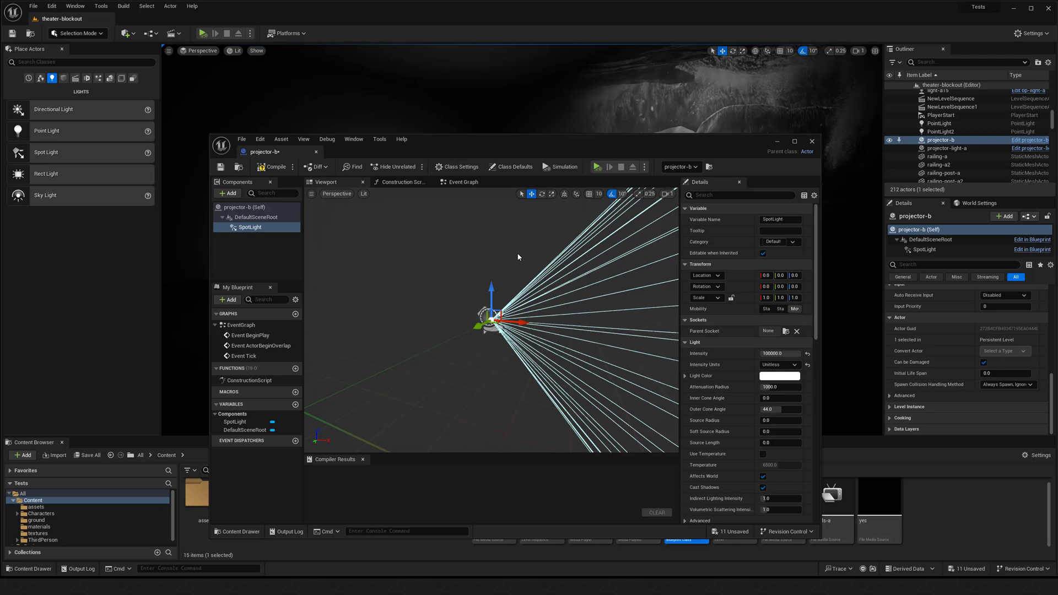
alt+drag(444, 299, 507, 299)
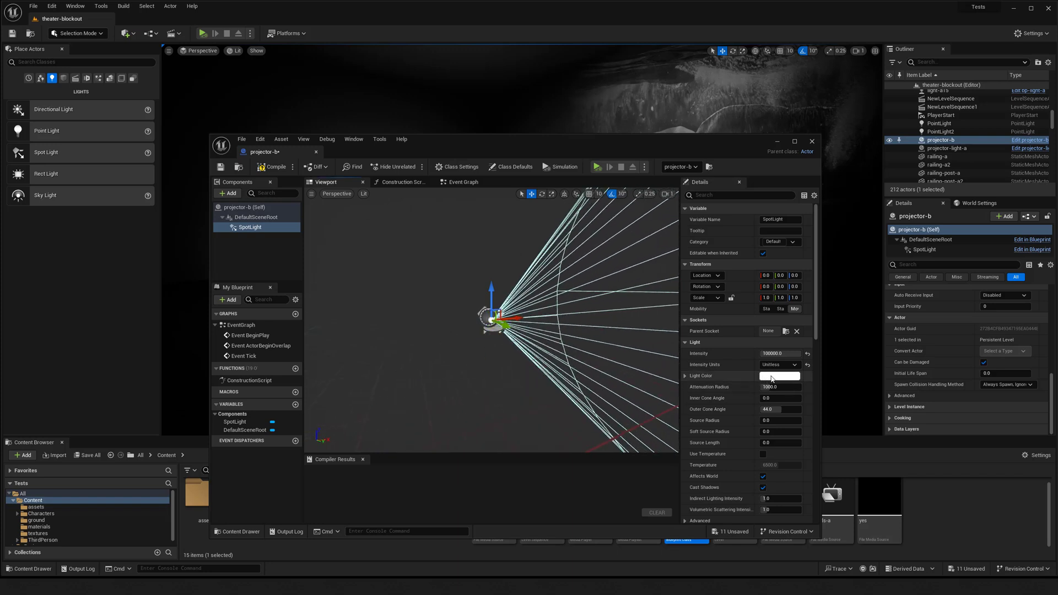
scroll(745, 417, down, 3)
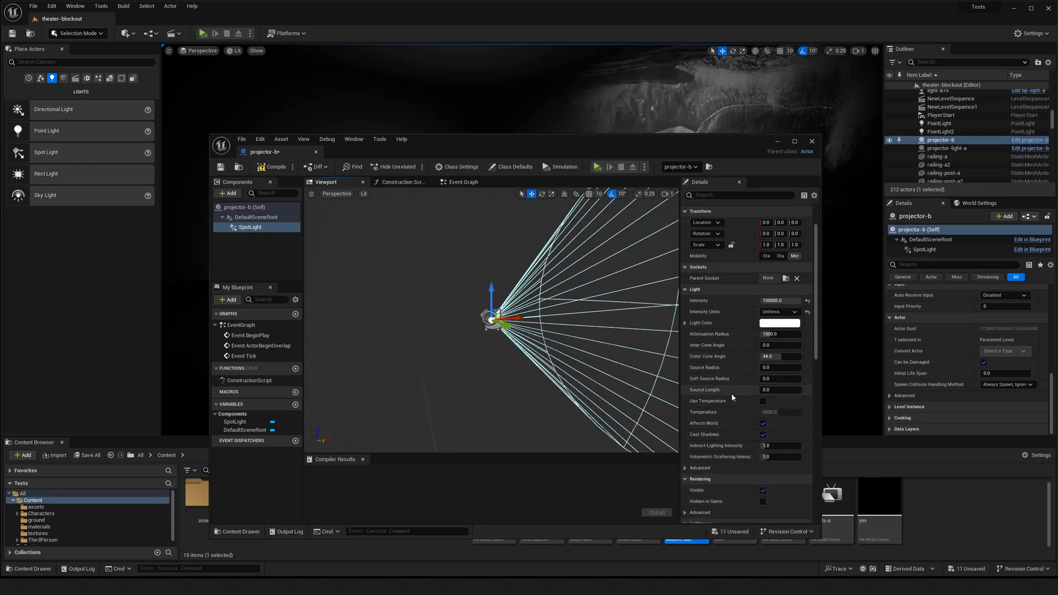
scroll(732, 392, down, 12)
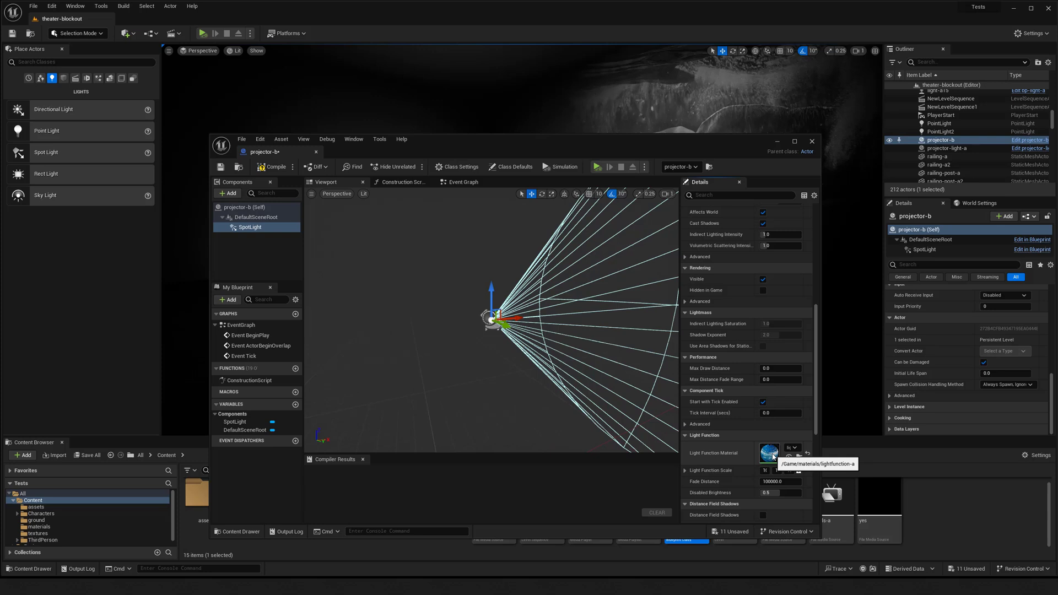
double_click(771, 460)
Step: Add a ComponentMask node and wire it between the Texture Sample's RGB output and the material's Emissive Color
click(619, 304)
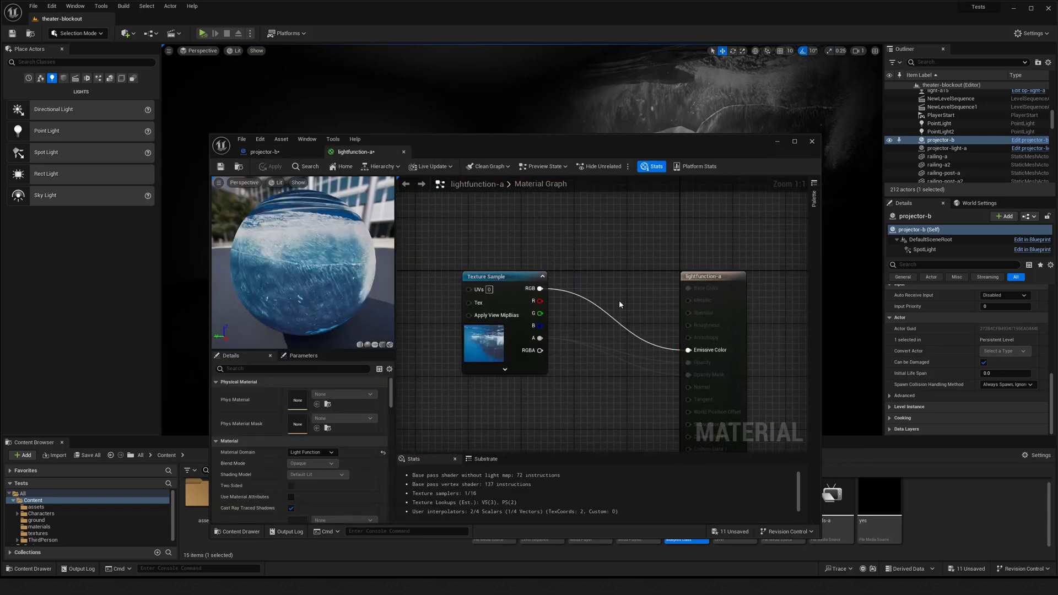
right_click(600, 282)
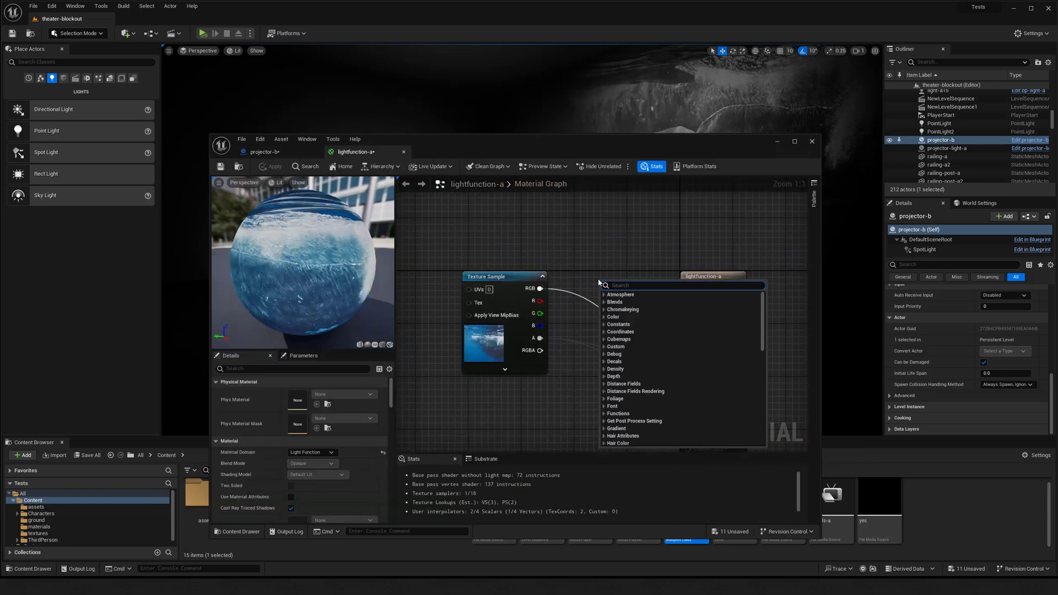
text(mask)
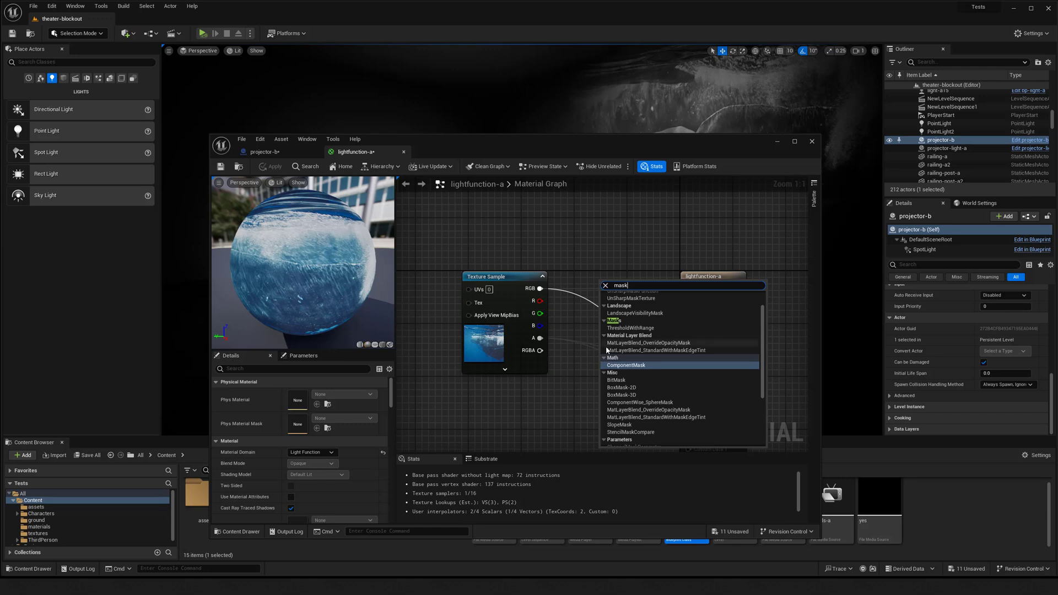
click(611, 365)
drag(607, 296, 540, 288)
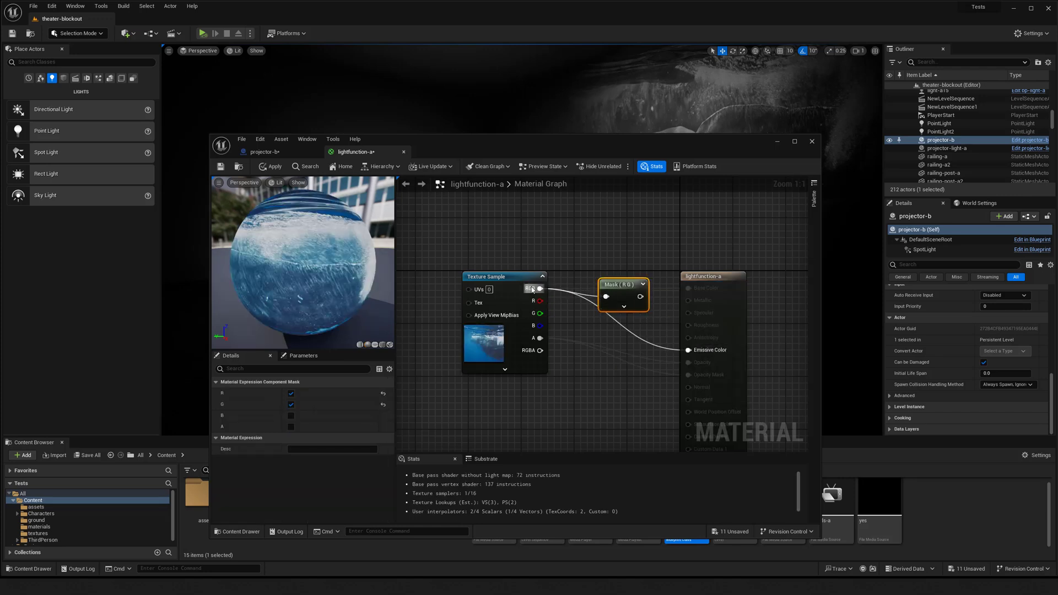
drag(640, 297, 688, 350)
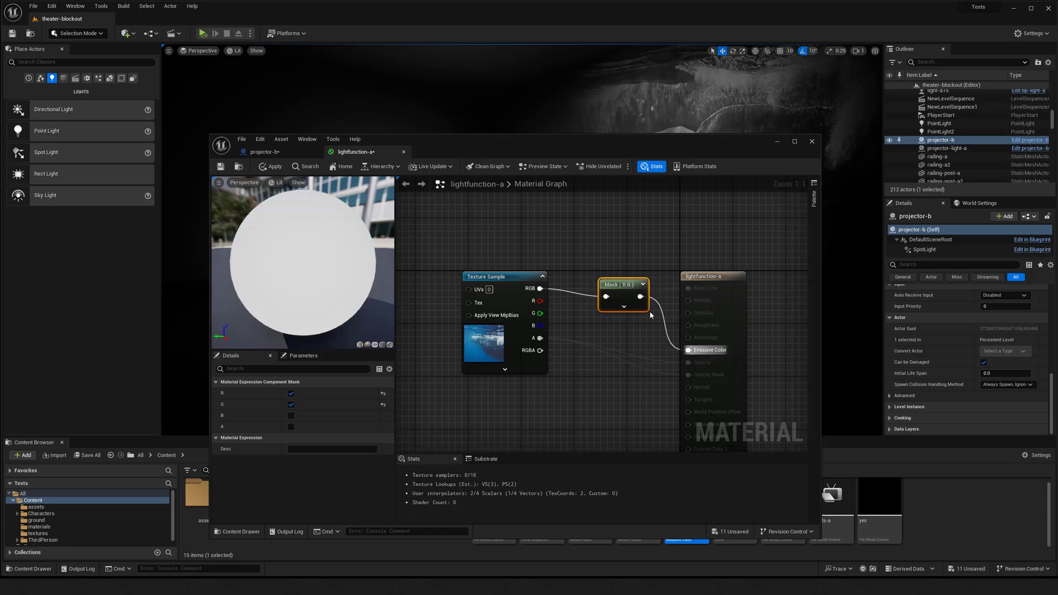
Step: Limit the component mask to the R channel by disabling G, then apply and close the lightfunction-a material
click(291, 404)
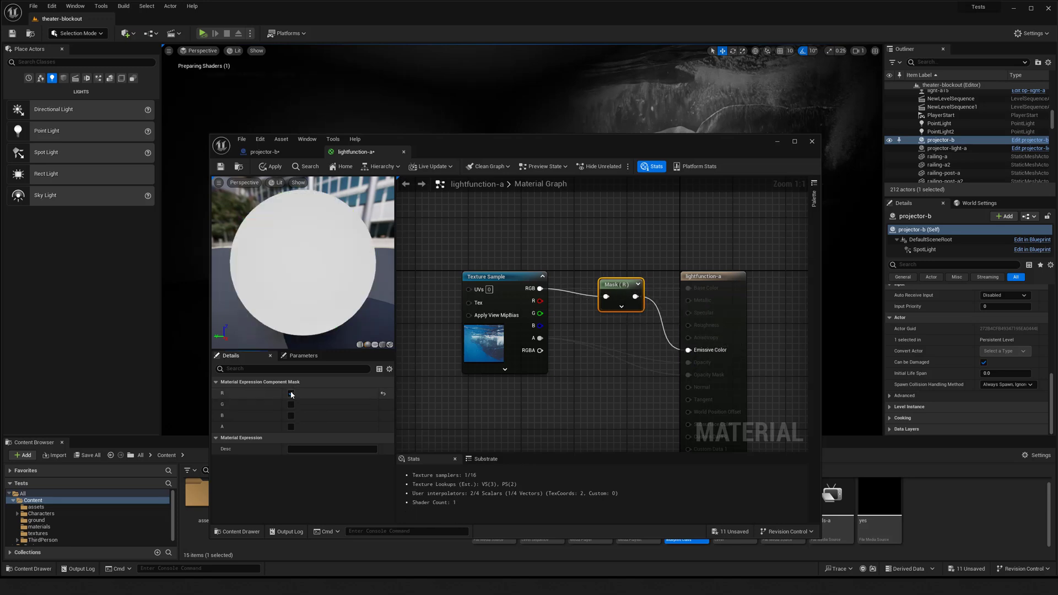
click(273, 166)
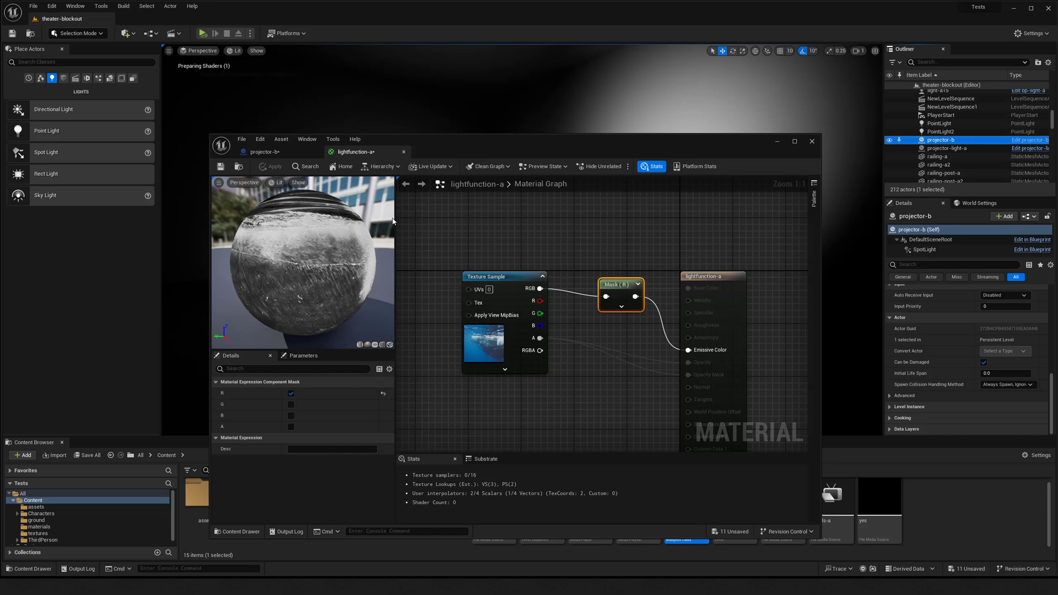
click(405, 152)
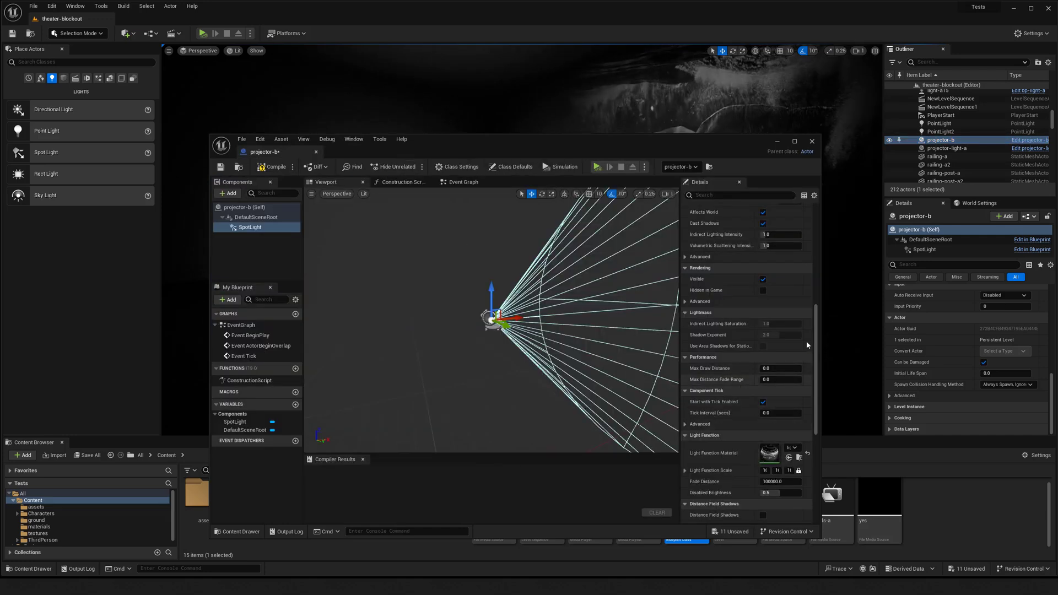
Step: Set the SpotLight's Light Color to pure red with R 1.0, G 0 and B 0
scroll(814, 341, up, 10)
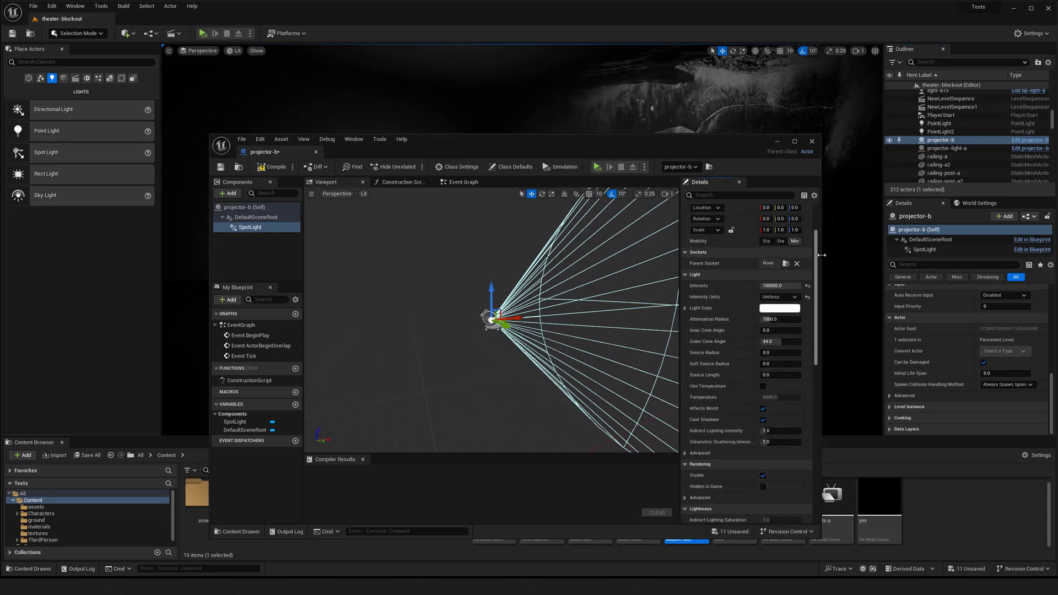
click(774, 377)
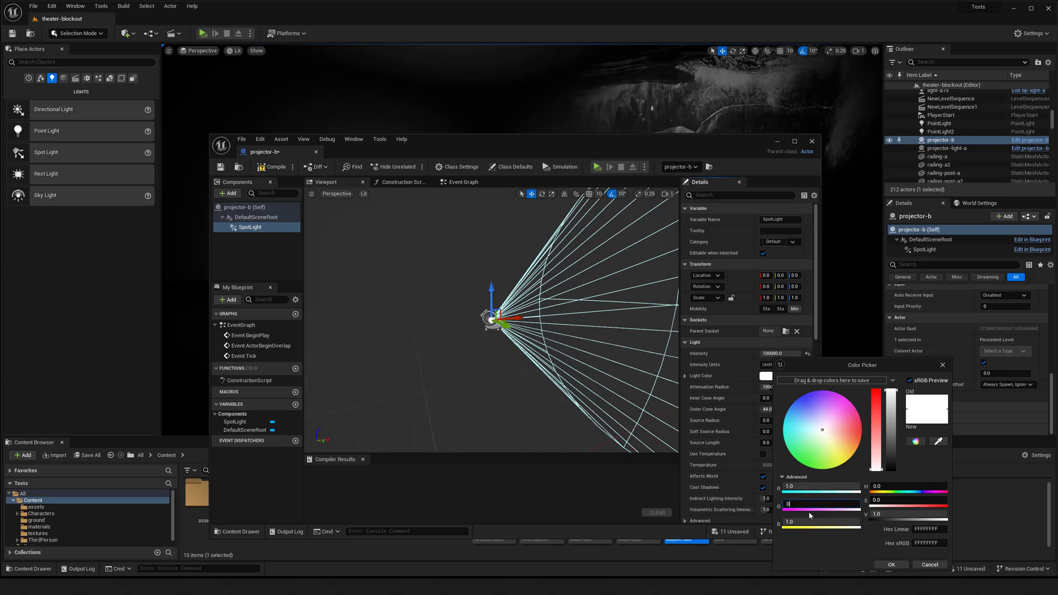
key(Return)
click(797, 523)
text(0)
key(Return)
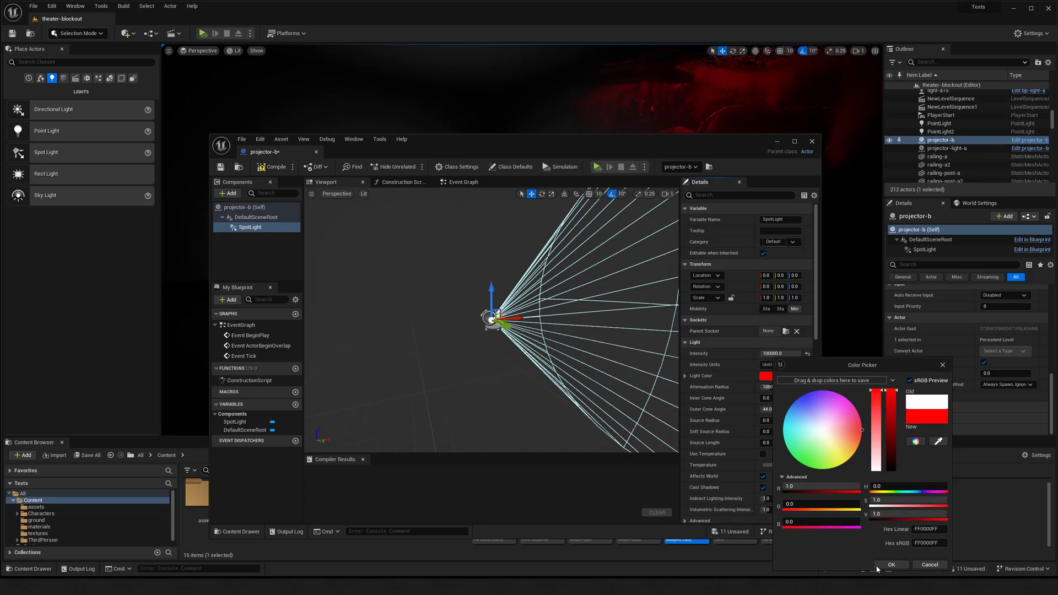
click(890, 565)
Step: Raise the blueprint window and duplicate the red SpotLight component to have three spot lights in projector-b
drag(736, 156, 703, 78)
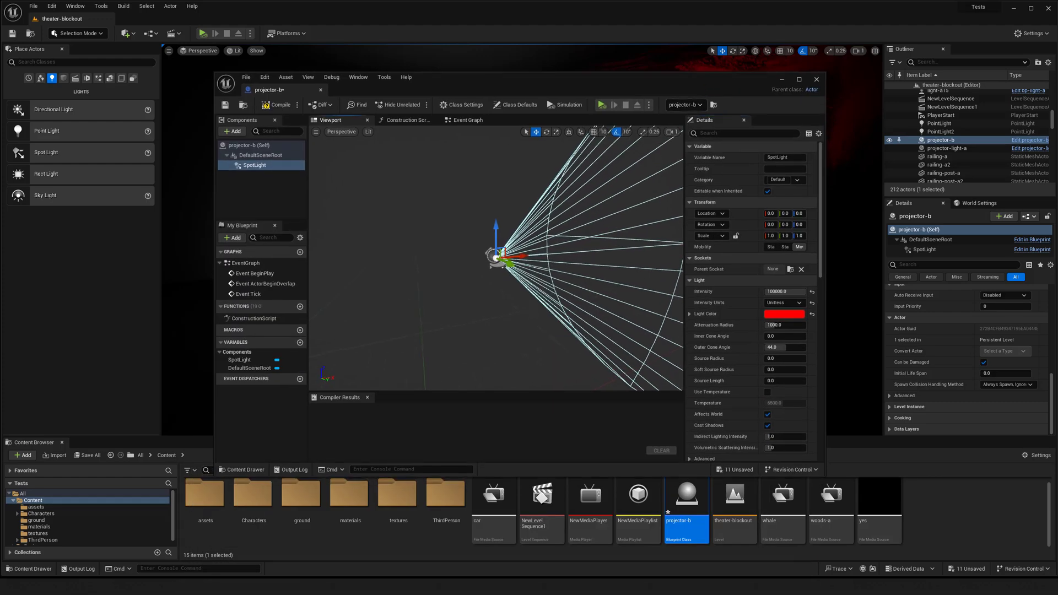
right_click(260, 166)
click(282, 218)
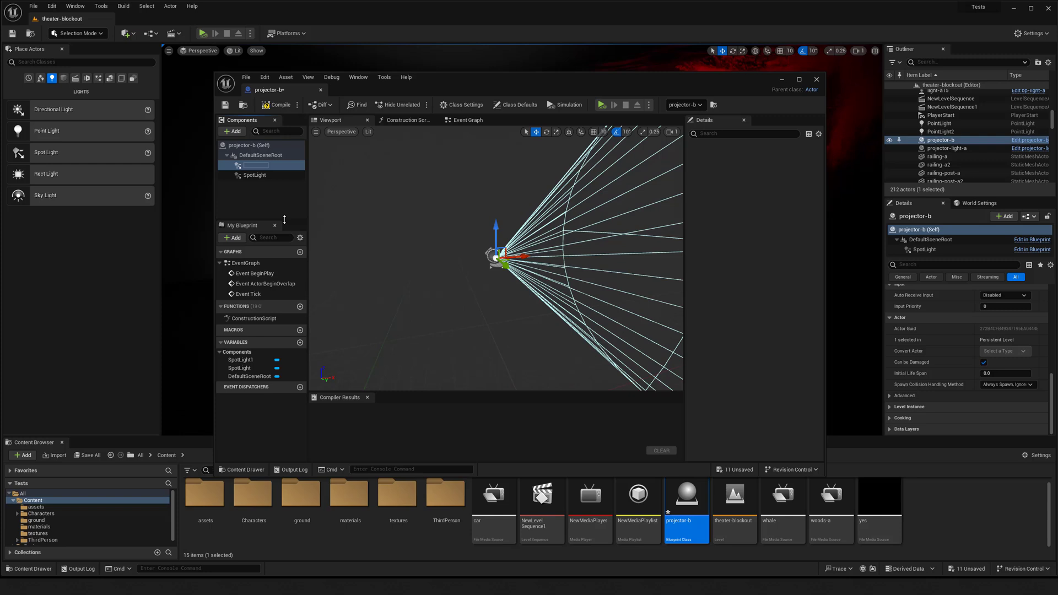
right_click(256, 167)
click(279, 211)
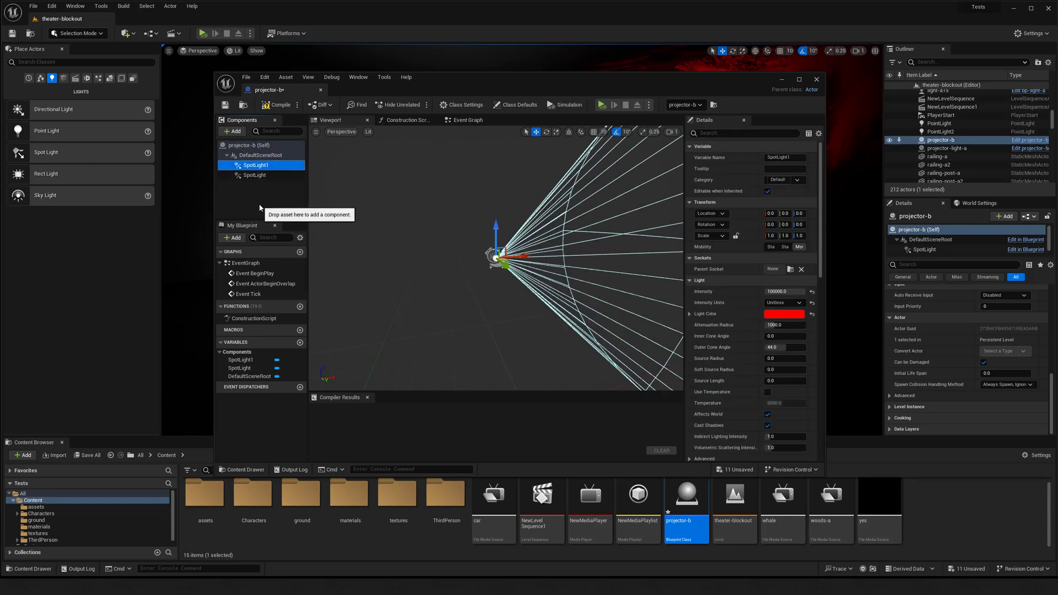
right_click(256, 166)
click(282, 220)
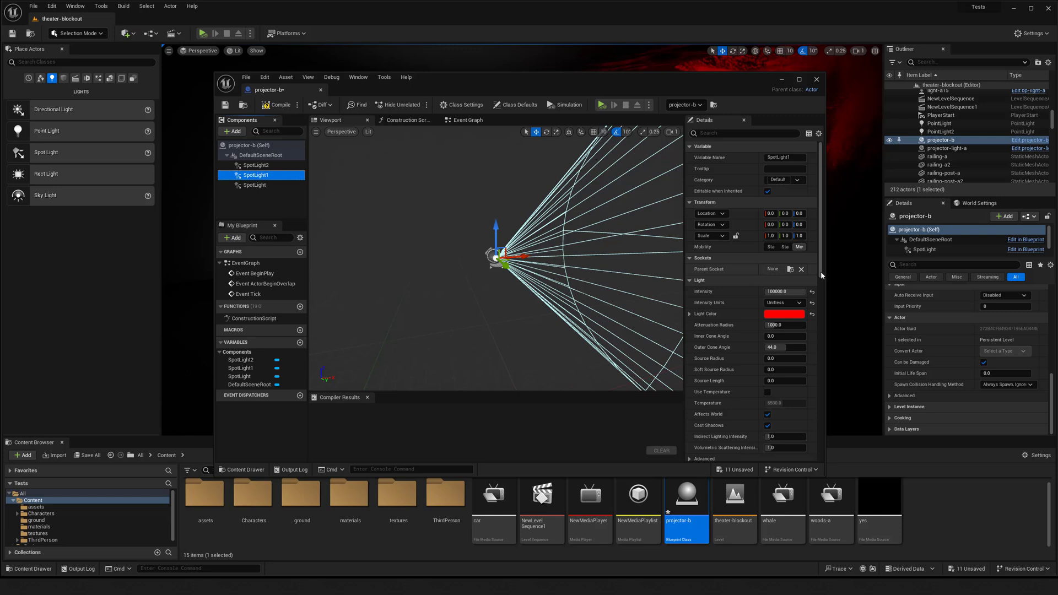
Step: Locate SpotLight1's light function material in the content browser and duplicate it as lightfunction-a1
drag(821, 275, 825, 288)
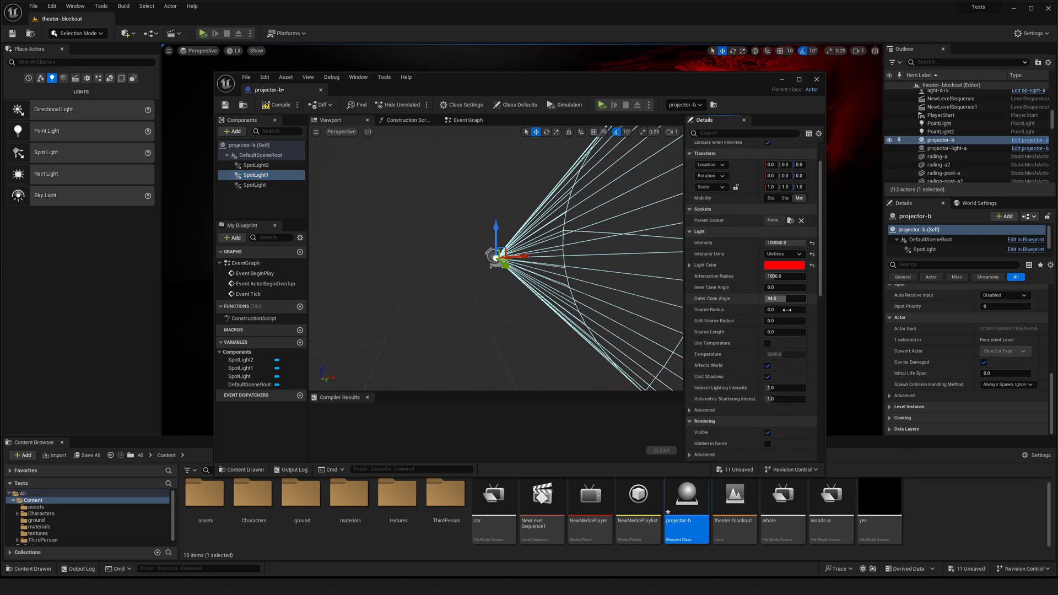
scroll(783, 331, down, 10)
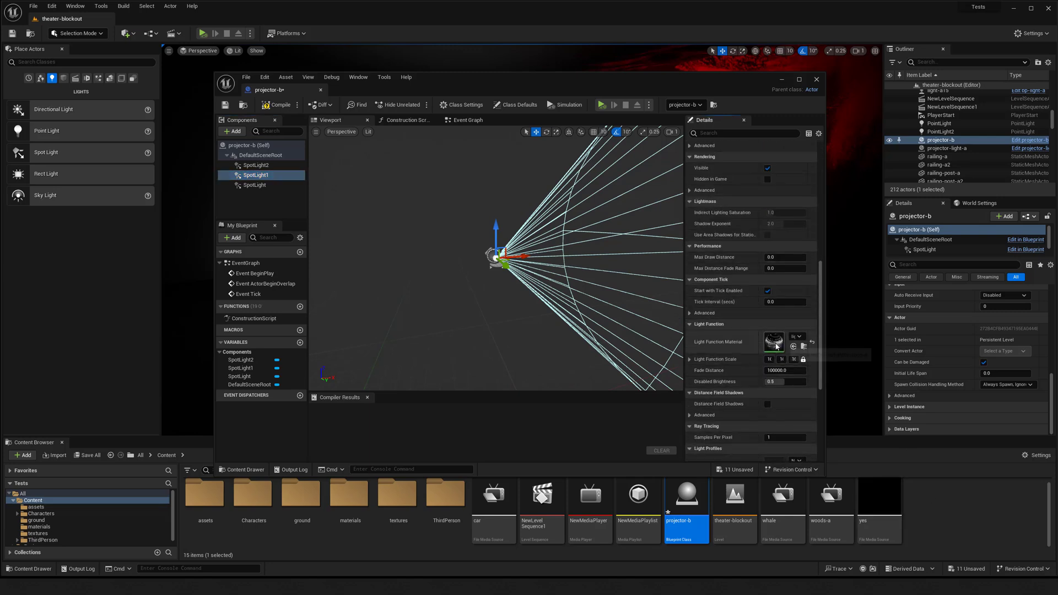
click(804, 347)
right_click(563, 491)
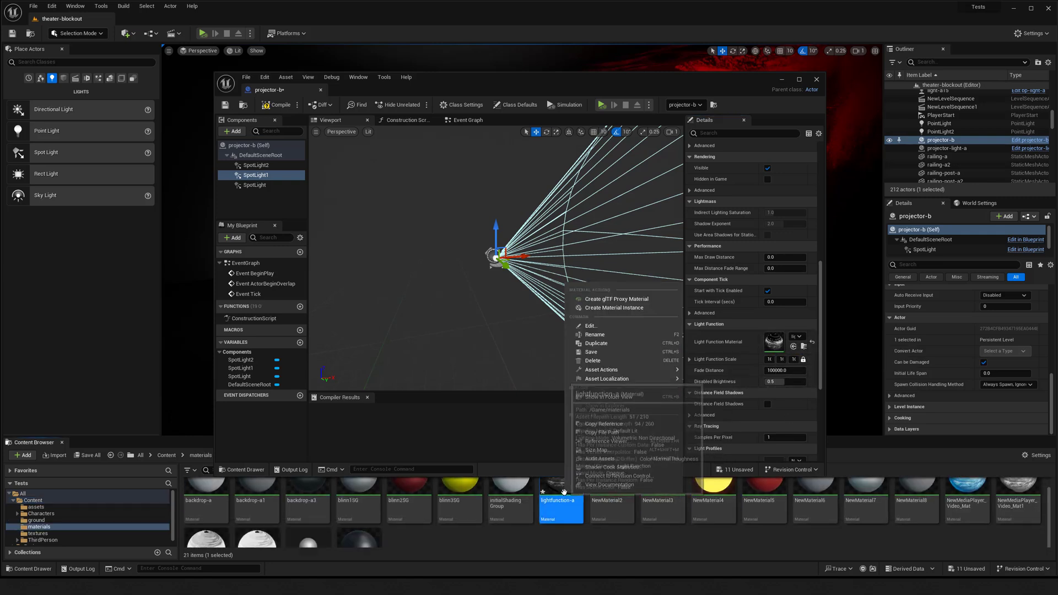
click(595, 344)
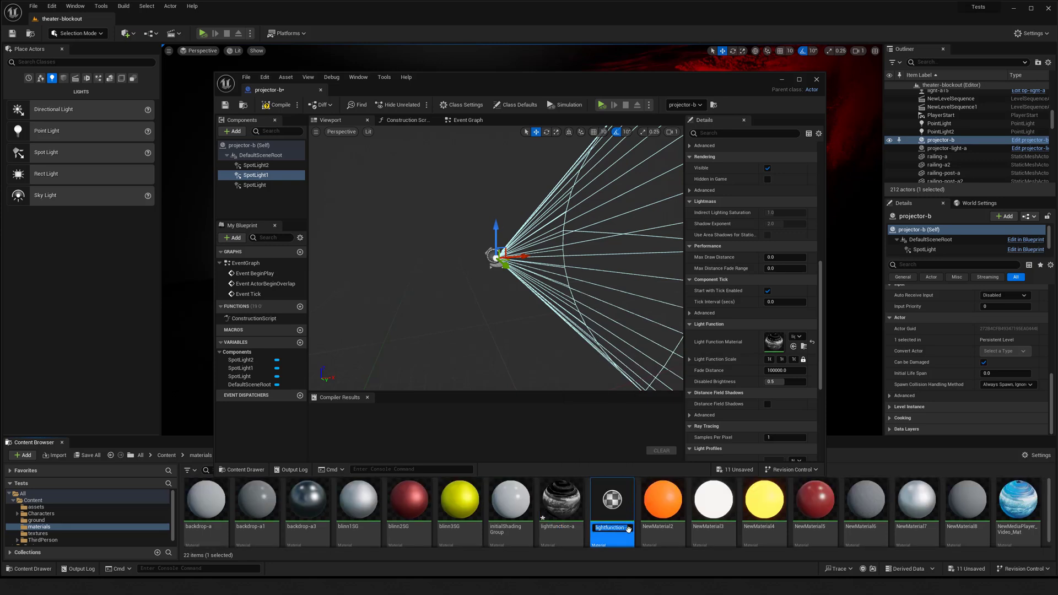
key(Return)
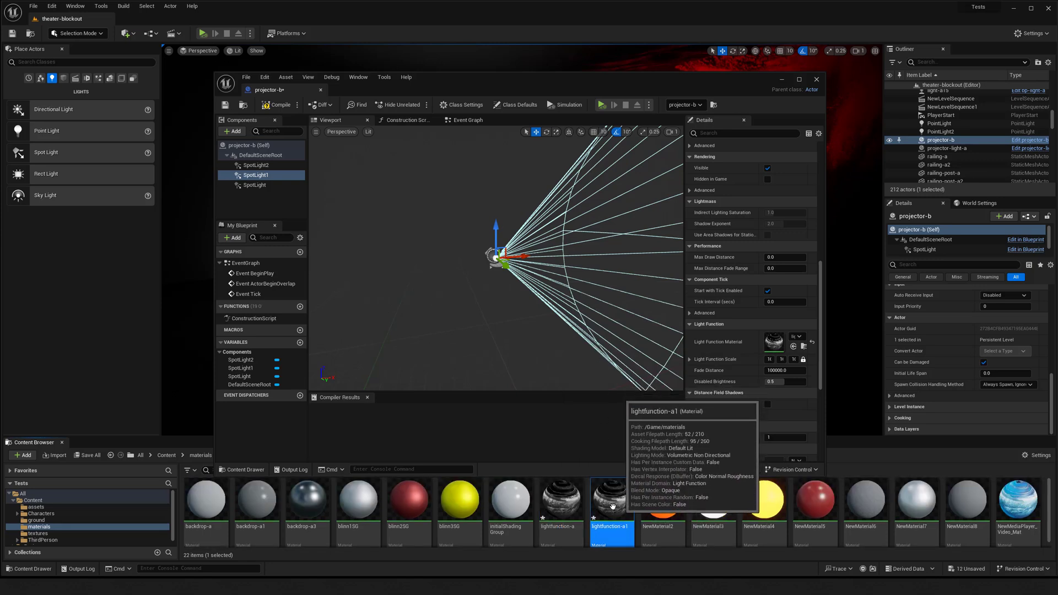
Step: Open lightfunction-a1, switch its component mask from R to the G channel only, and apply the material
double_click(612, 505)
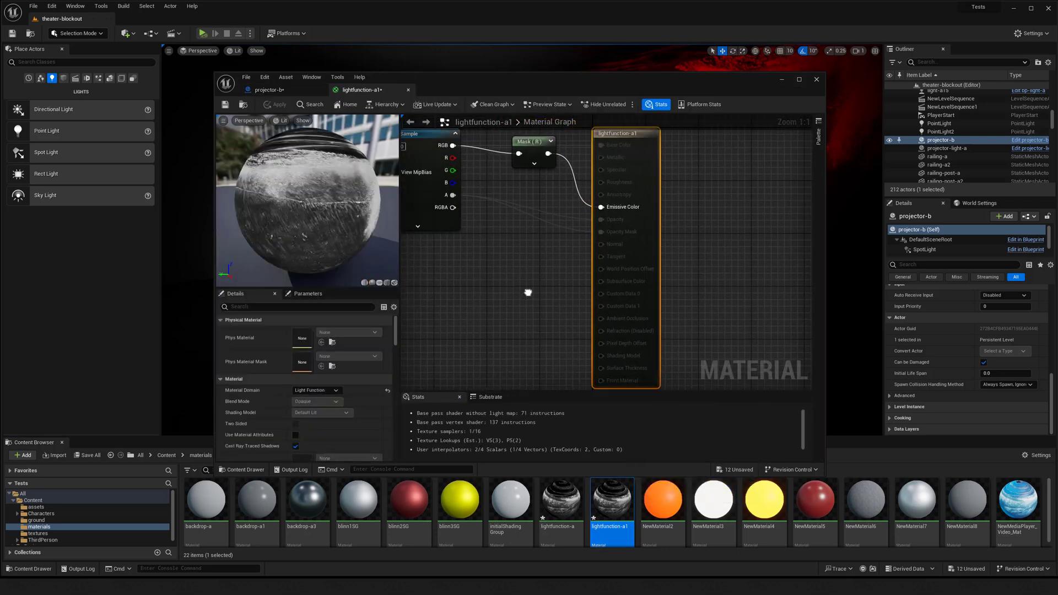
right_drag(527, 293, 618, 332)
click(622, 189)
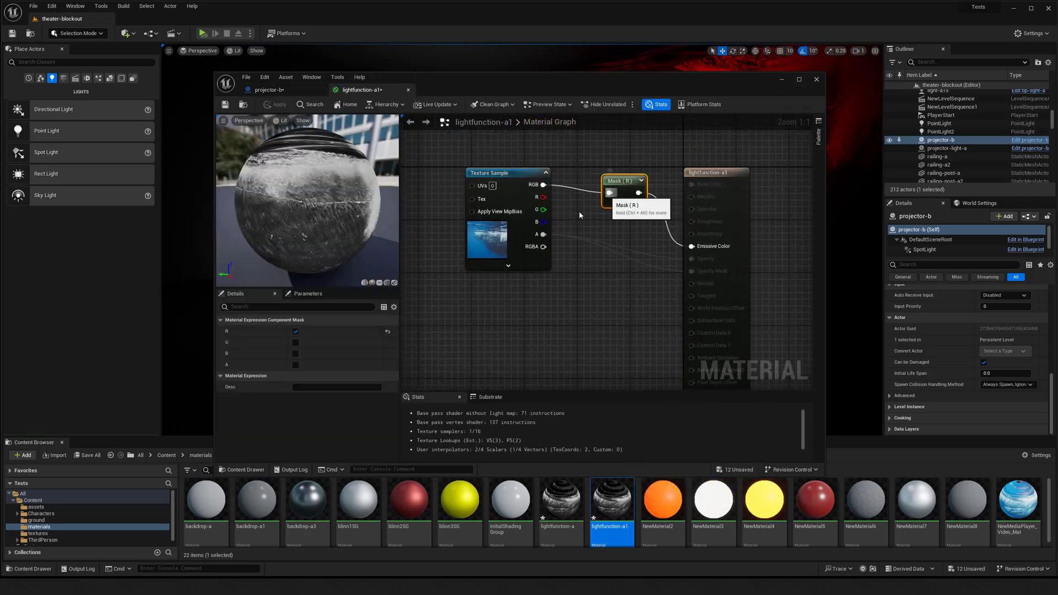
click(296, 343)
click(296, 331)
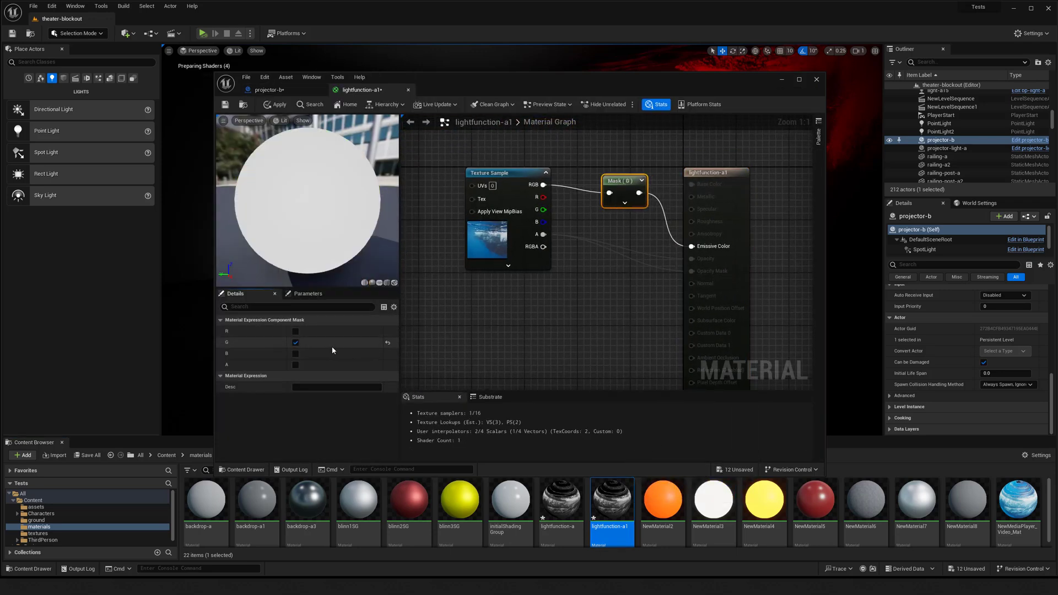
click(279, 104)
Step: Duplicate lightfunction-a1 as lightfunction-a2 and open the new material for editing
right_click(612, 499)
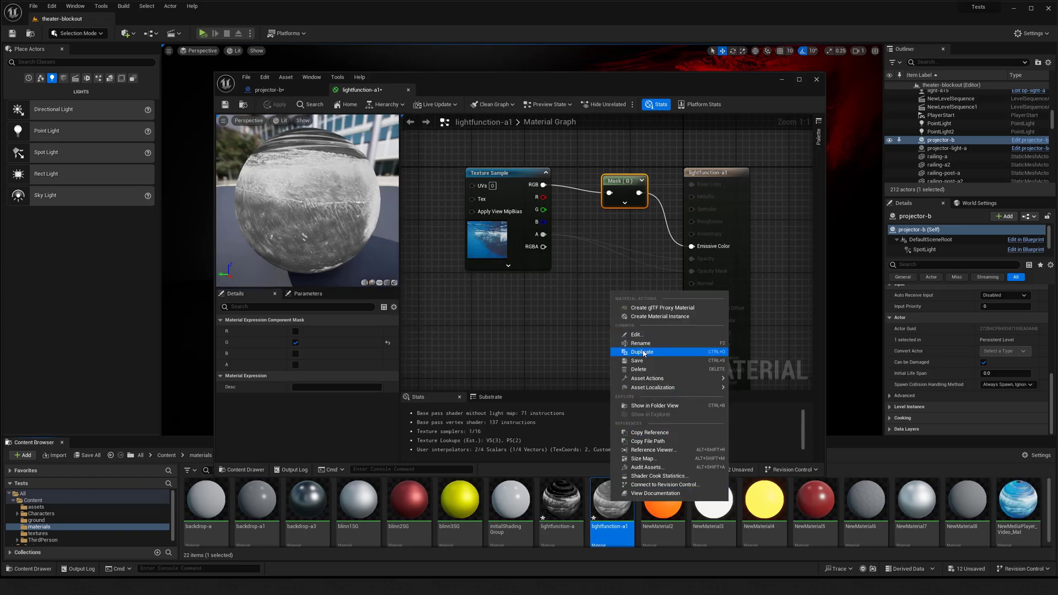
click(642, 352)
key(Return)
double_click(662, 501)
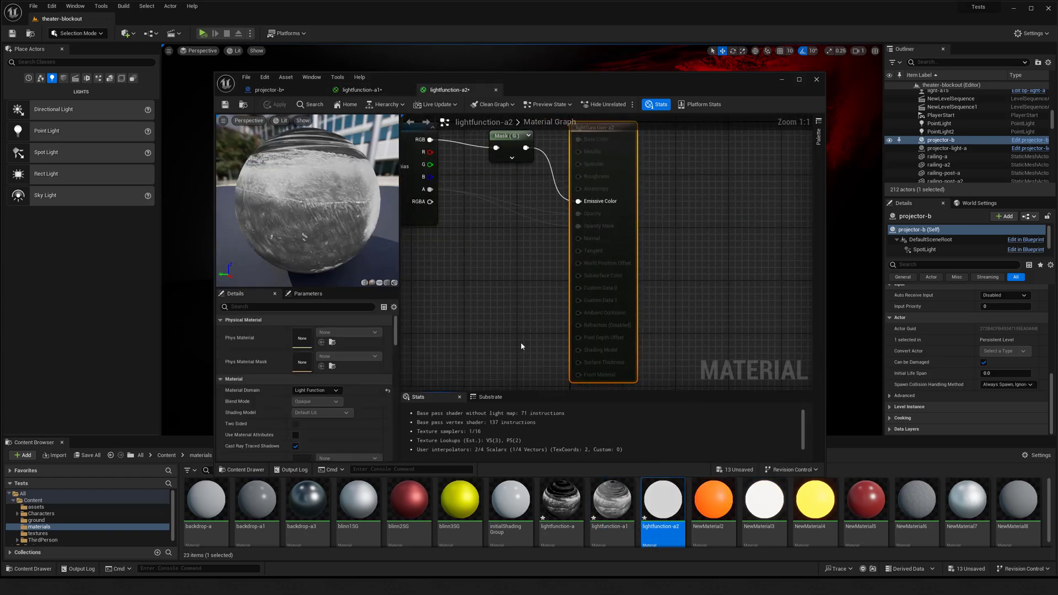
Step: Switch lightfunction-a2's component mask from G to the B channel only and apply the material
click(608, 181)
click(295, 354)
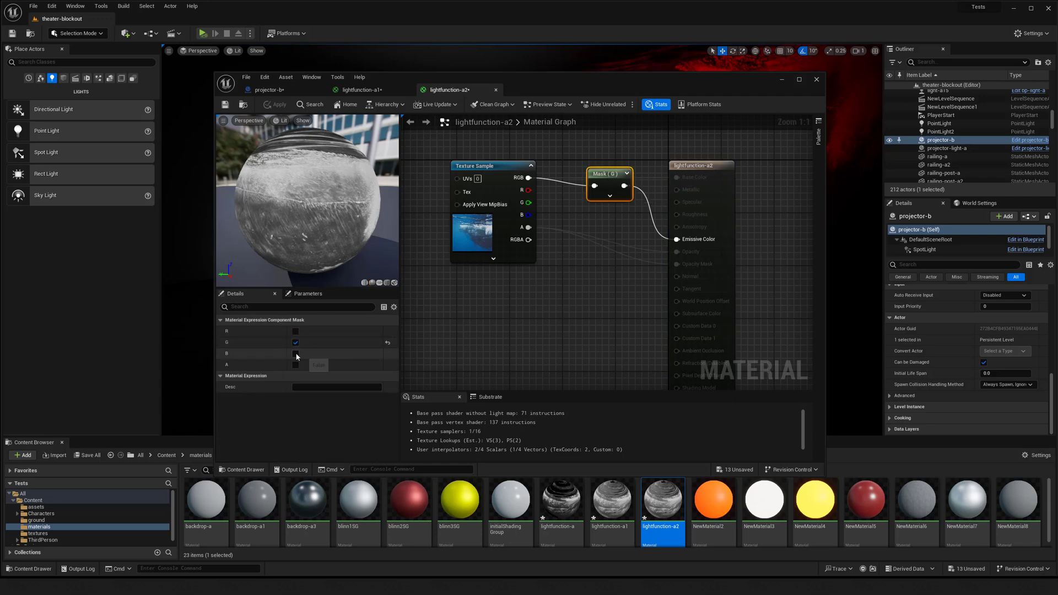
click(295, 342)
click(431, 304)
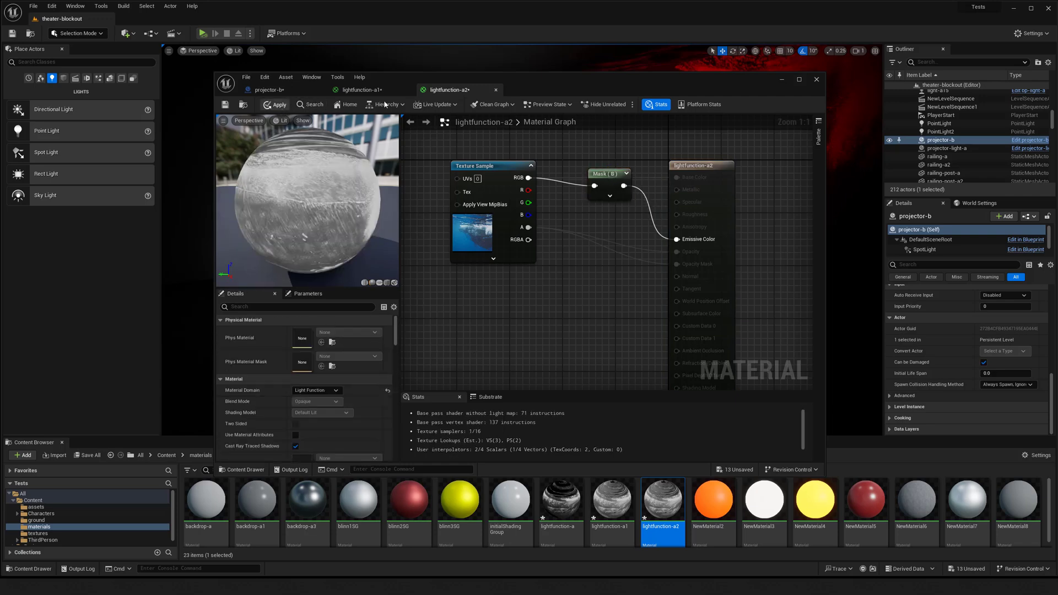
click(275, 104)
Step: Return to the projector-b blueprint and assign lightfunction-a1 as SpotLight1's light function material
click(361, 89)
click(270, 89)
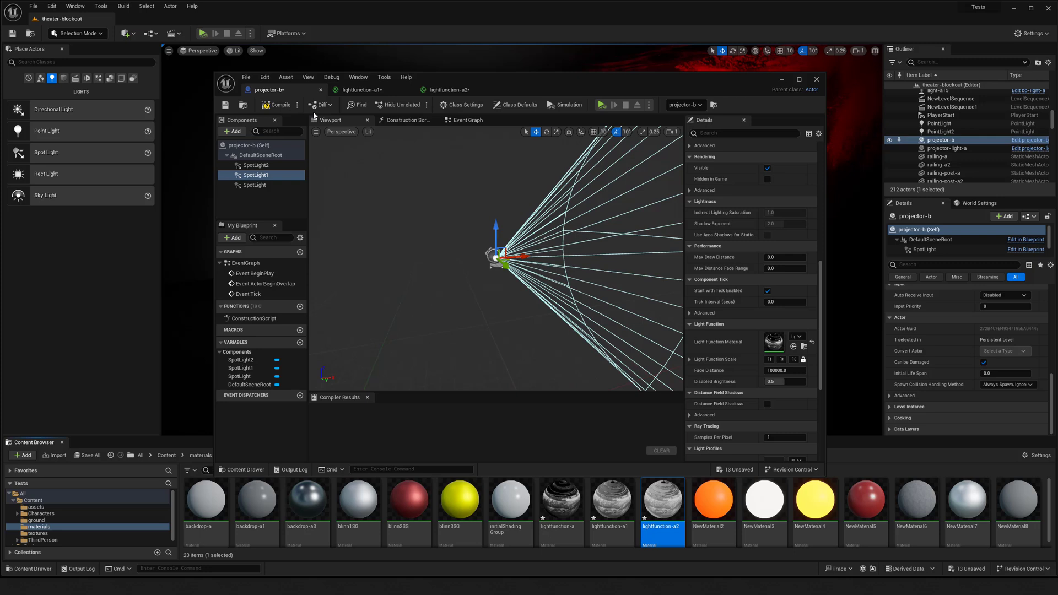
drag(516, 318, 536, 324)
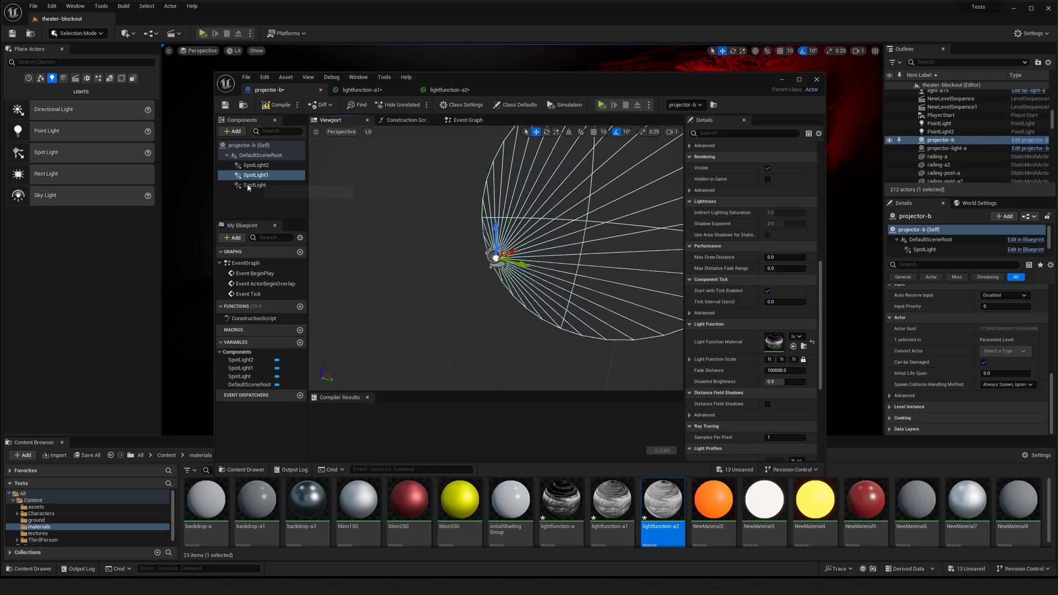
click(256, 165)
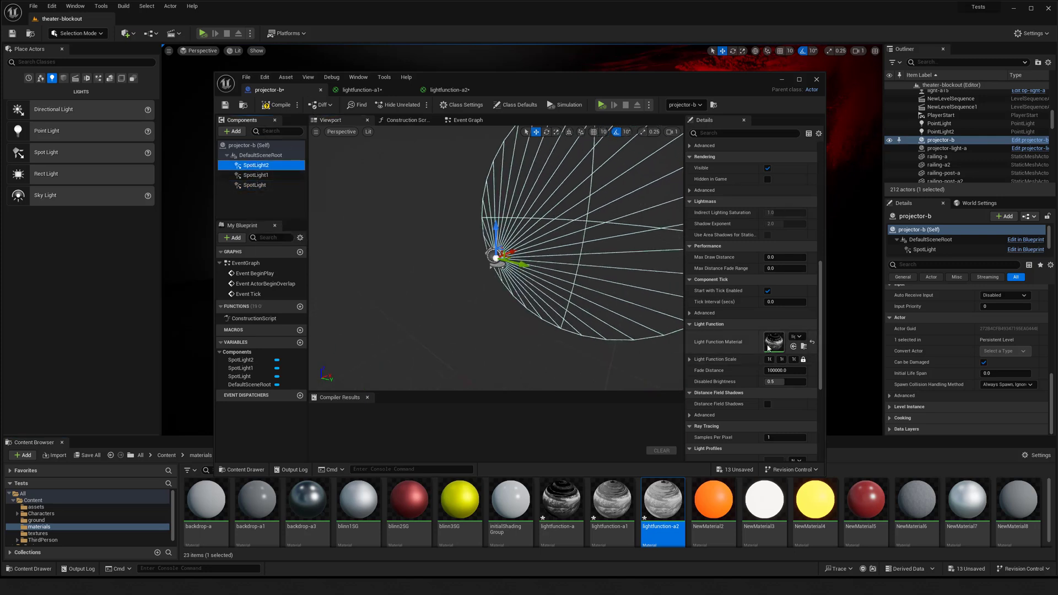
click(255, 175)
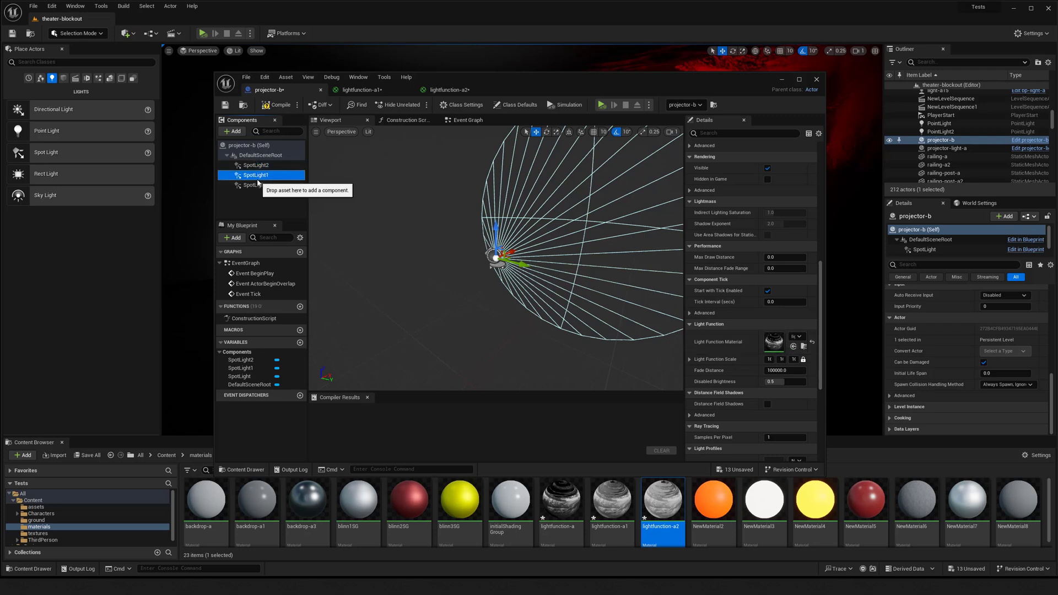
drag(615, 512, 774, 343)
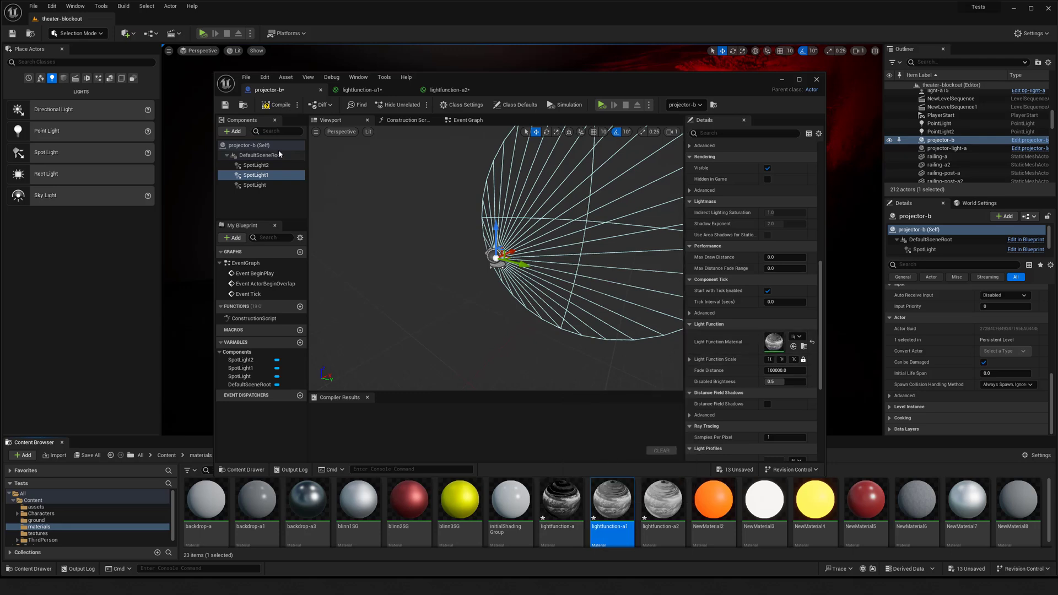
Step: Check the light functions of SpotLight and SpotLight1, and assign lightfunction-a2 as SpotLight2's light function material
click(251, 185)
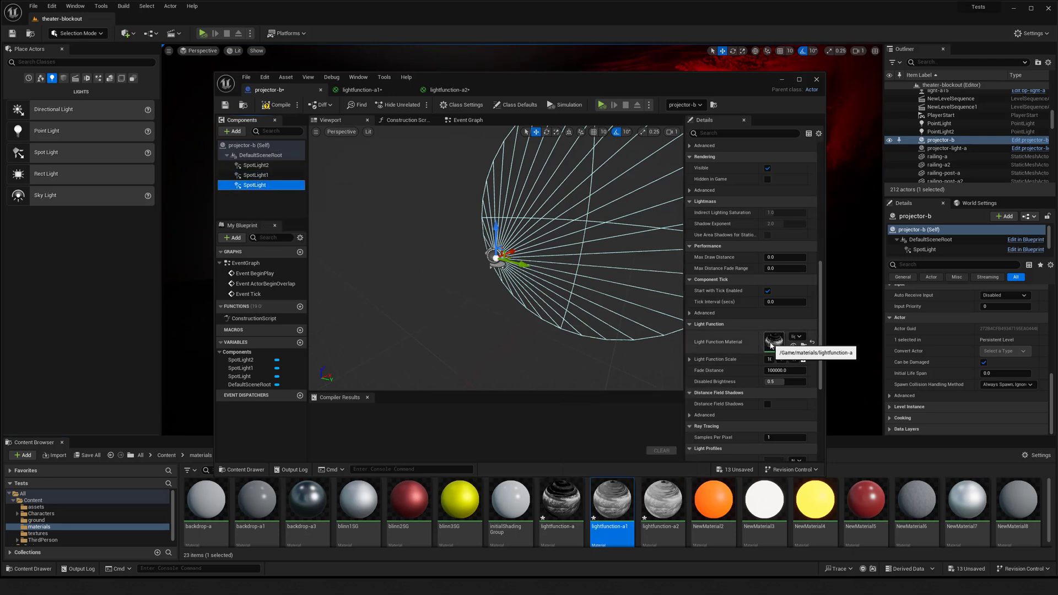
click(256, 175)
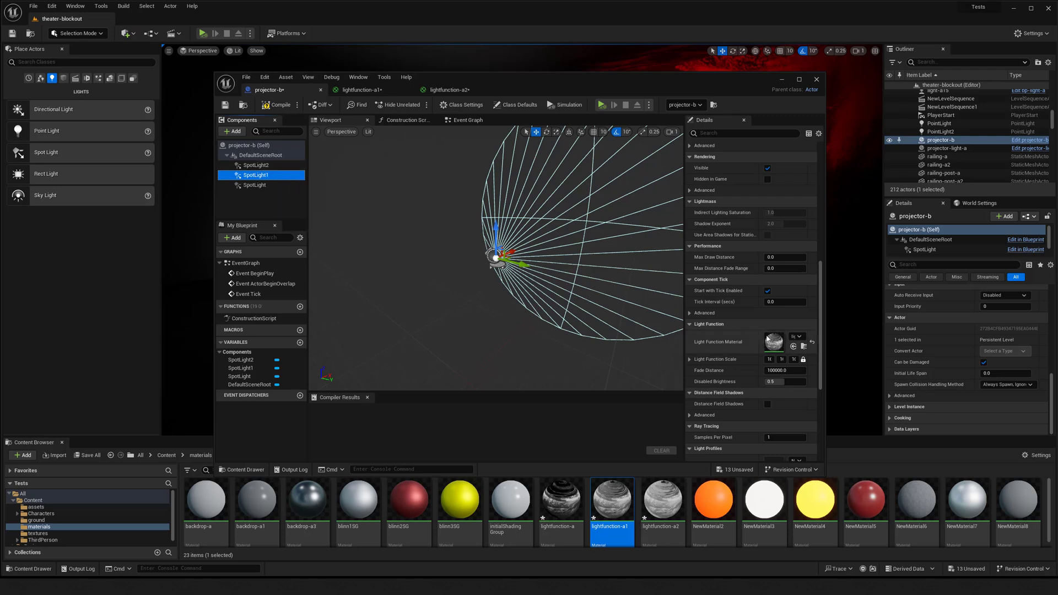
key(Up)
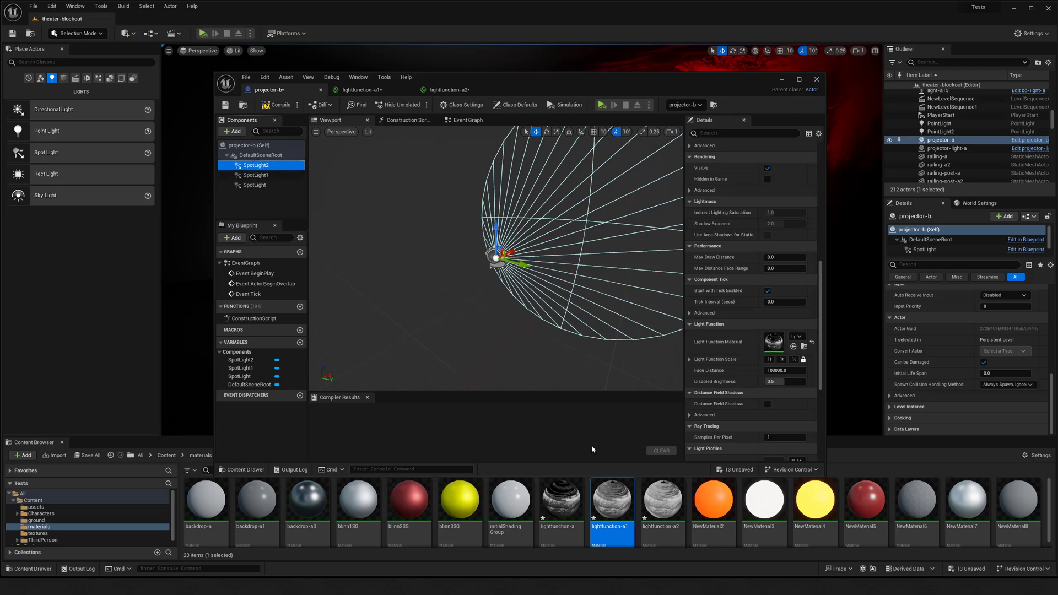
click(660, 493)
drag(660, 491, 774, 342)
Step: Inspect the channel mask of the material assigned to SpotLight1, then close the lightfunction-a1 editor
click(255, 175)
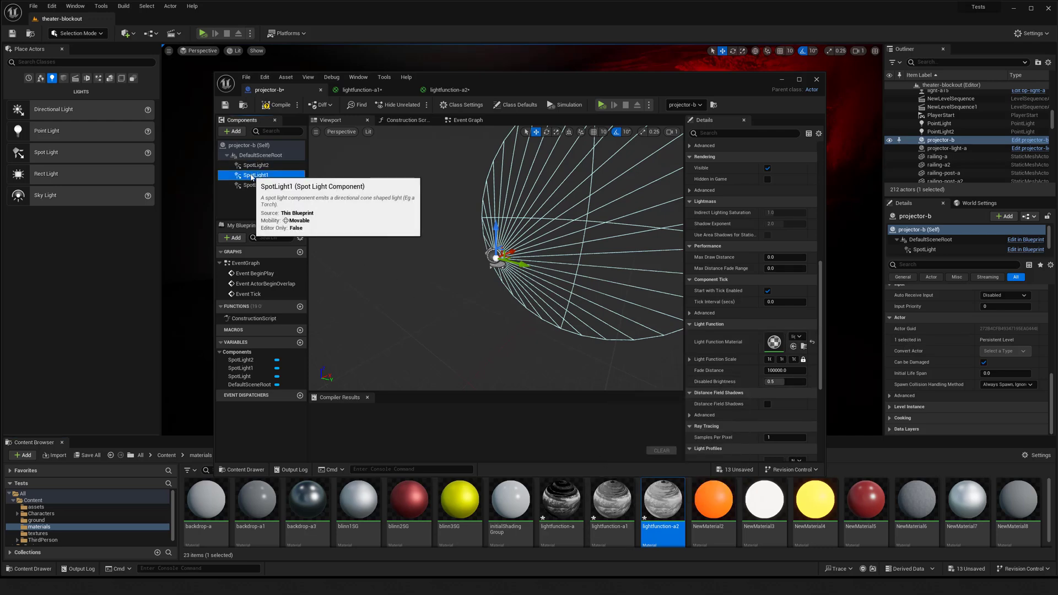
double_click(774, 344)
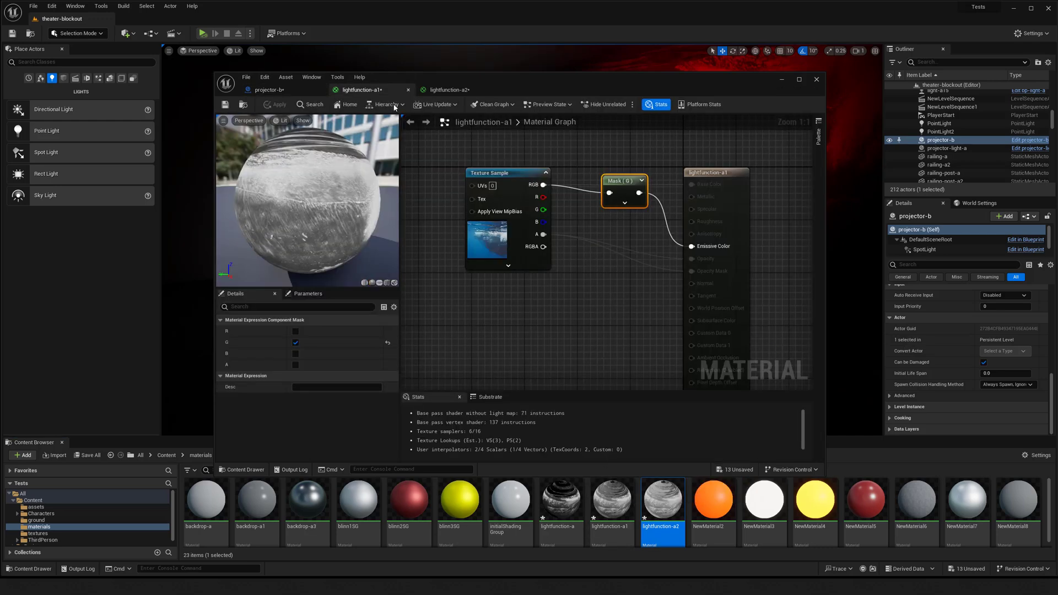
click(407, 90)
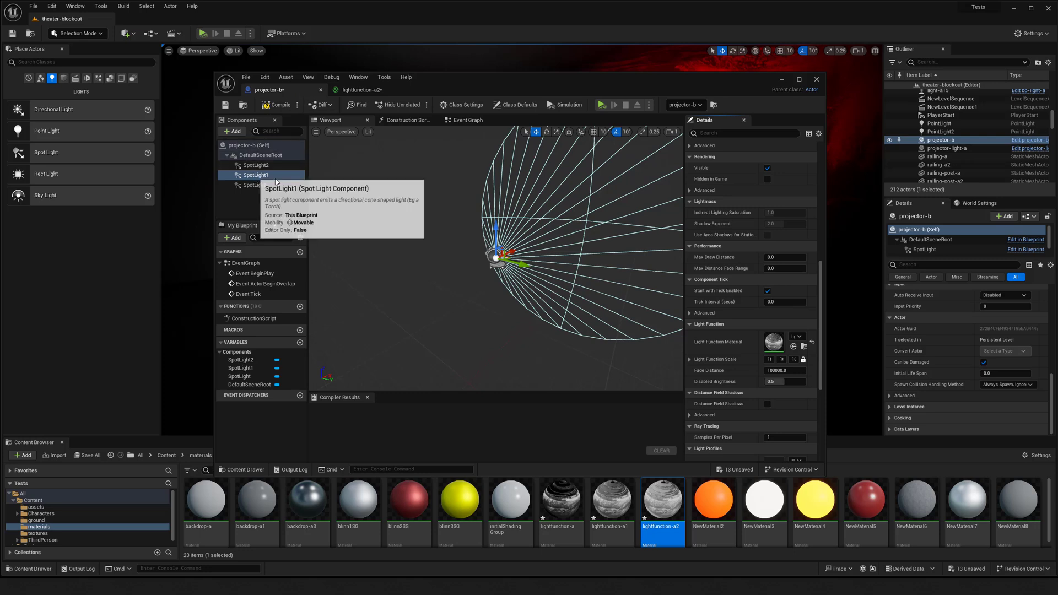
Step: Set SpotLight1's Light Color to pure green with R 0, G 1.0 and B 0
scroll(759, 327, up, 8)
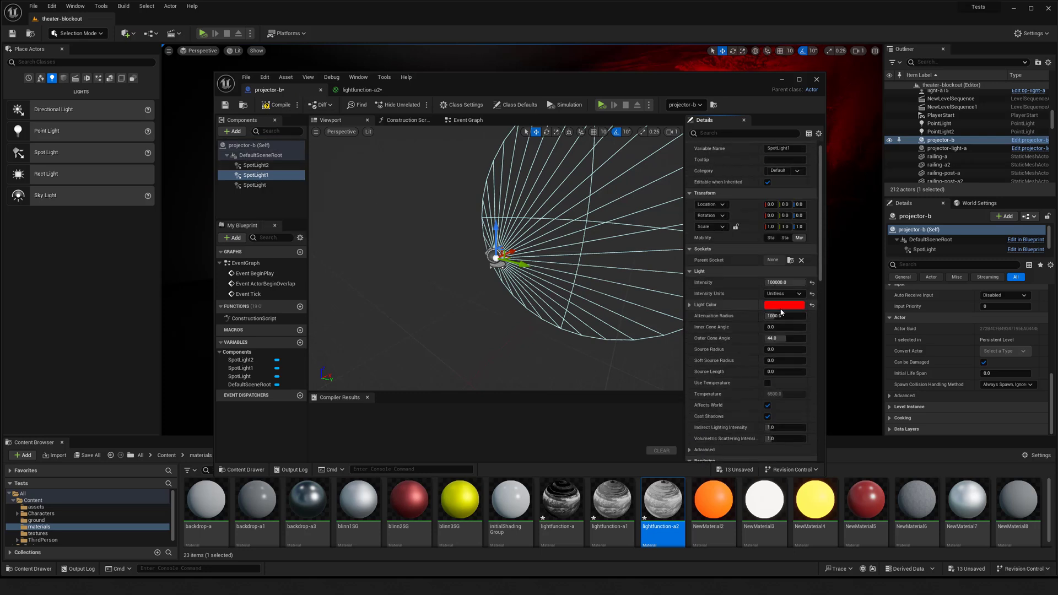
click(782, 305)
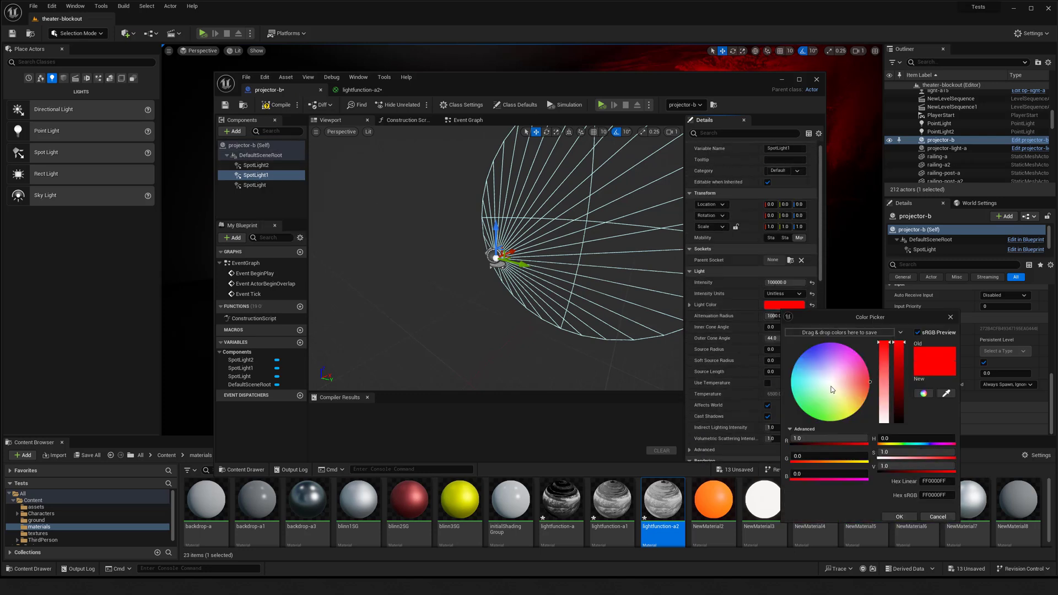
click(811, 439)
text(0)
key(Return)
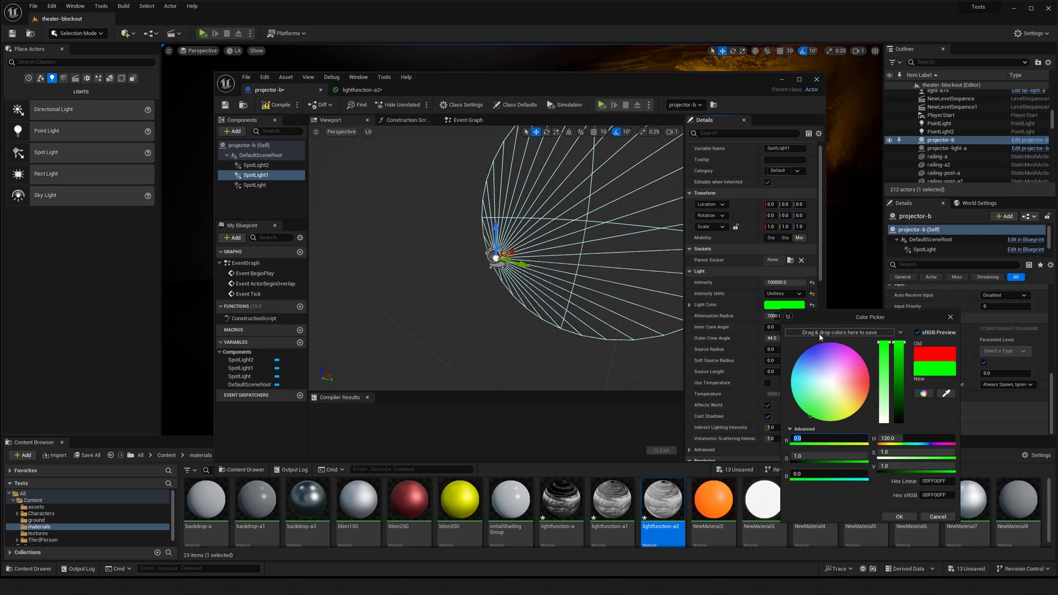
click(896, 517)
Step: Set SpotLight2's Light Color to pure blue with R 0, G 0 and B 1.0
click(350, 91)
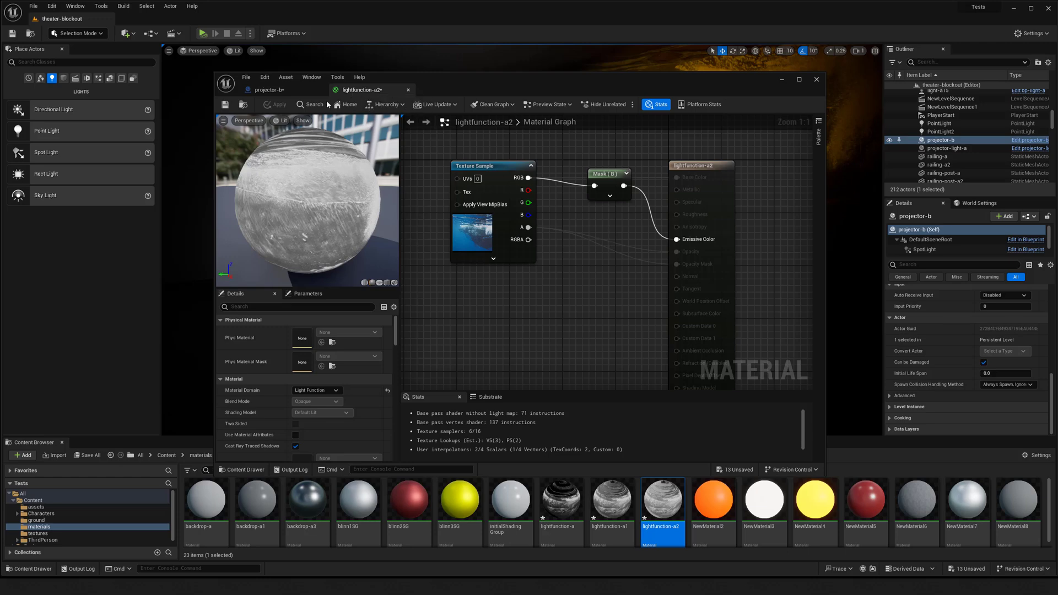
click(266, 90)
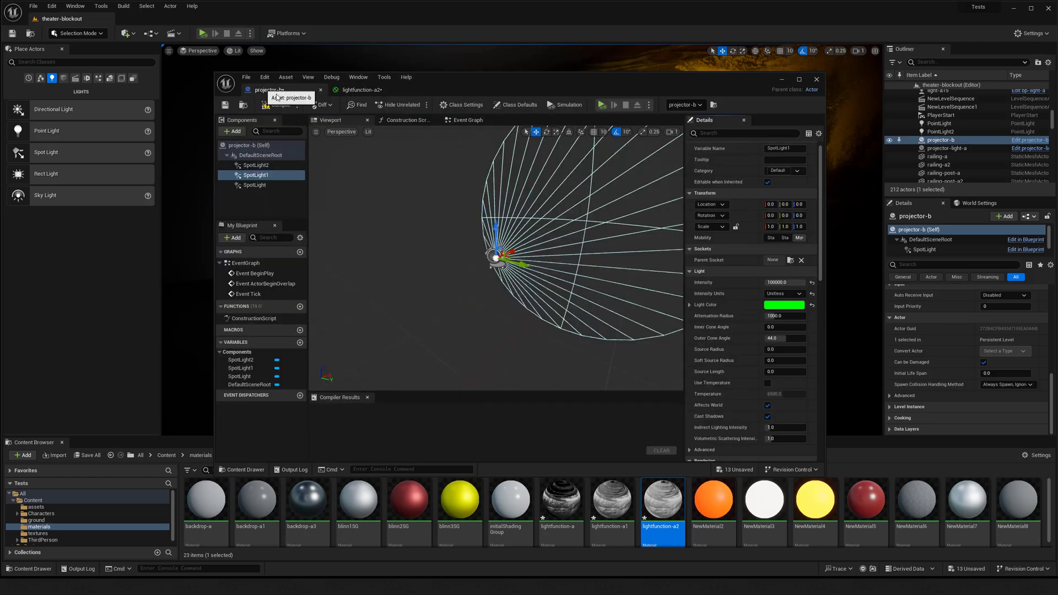
click(256, 165)
click(784, 304)
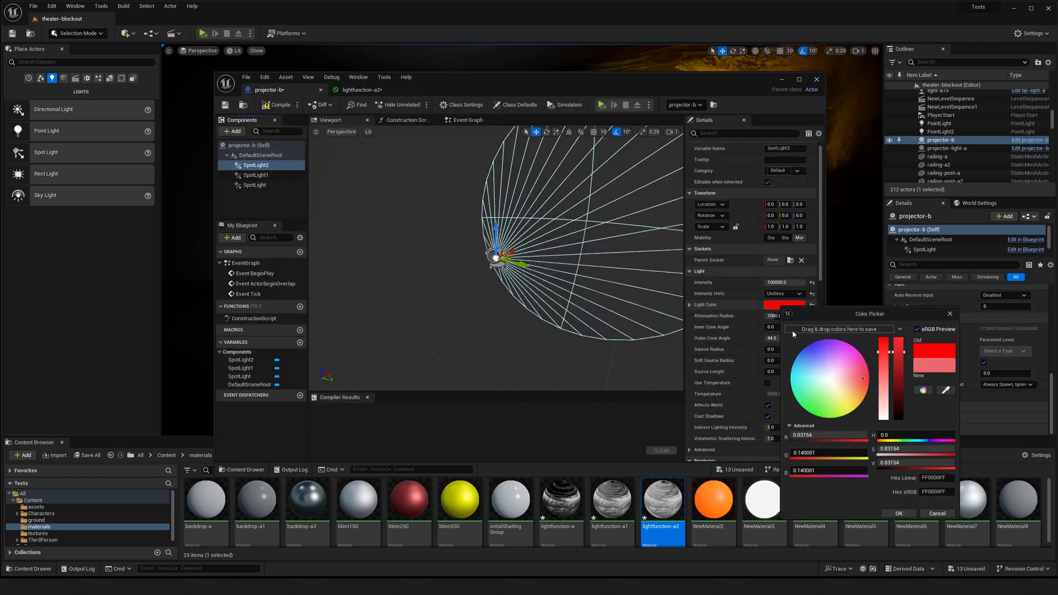
click(812, 436)
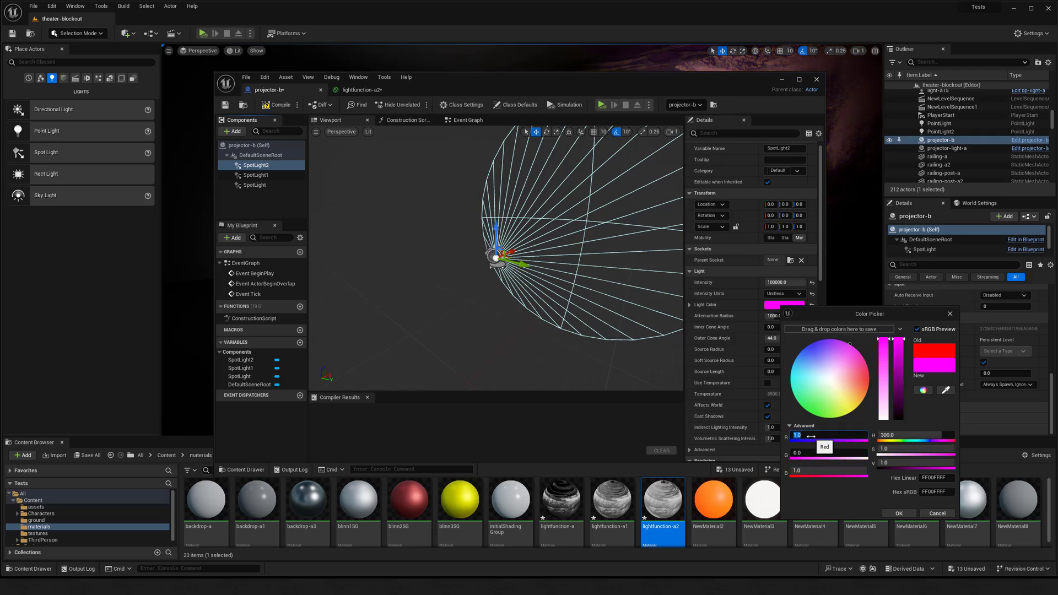
text(0)
key(Return)
click(897, 513)
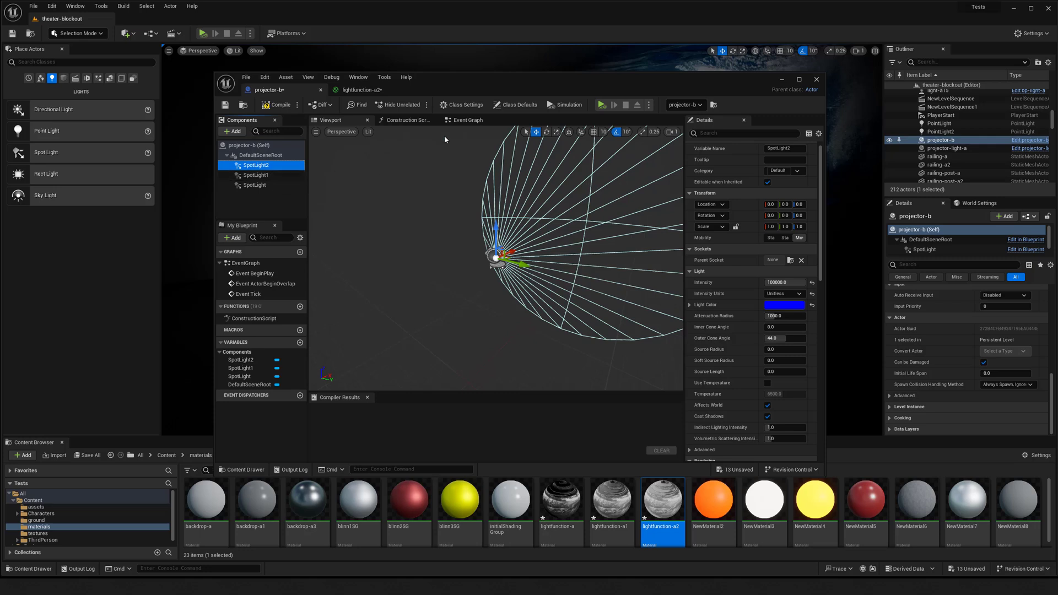
Step: Compile projector-b, move its window clear of the level view to examine the projection, and select SpotLight1
click(281, 105)
drag(605, 117, 571, 342)
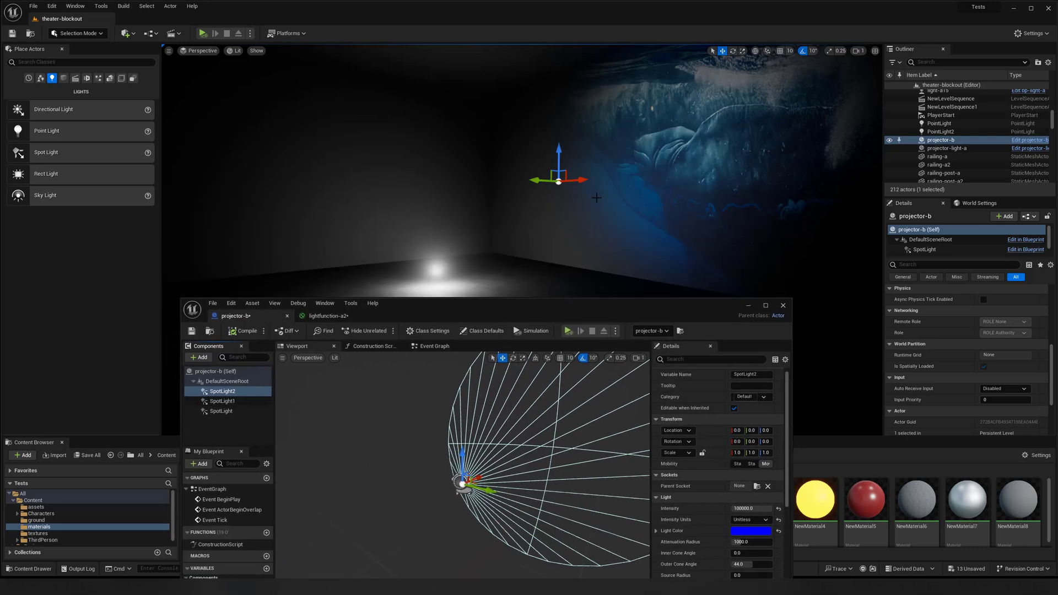
drag(544, 302, 622, 318)
mouse_move(588, 187)
right_down()
mouse_move(537, 160)
mouse_move(578, 195)
mouse_move(589, 187)
right_up()
right_drag(555, 155, 544, 191)
drag(484, 319, 491, 292)
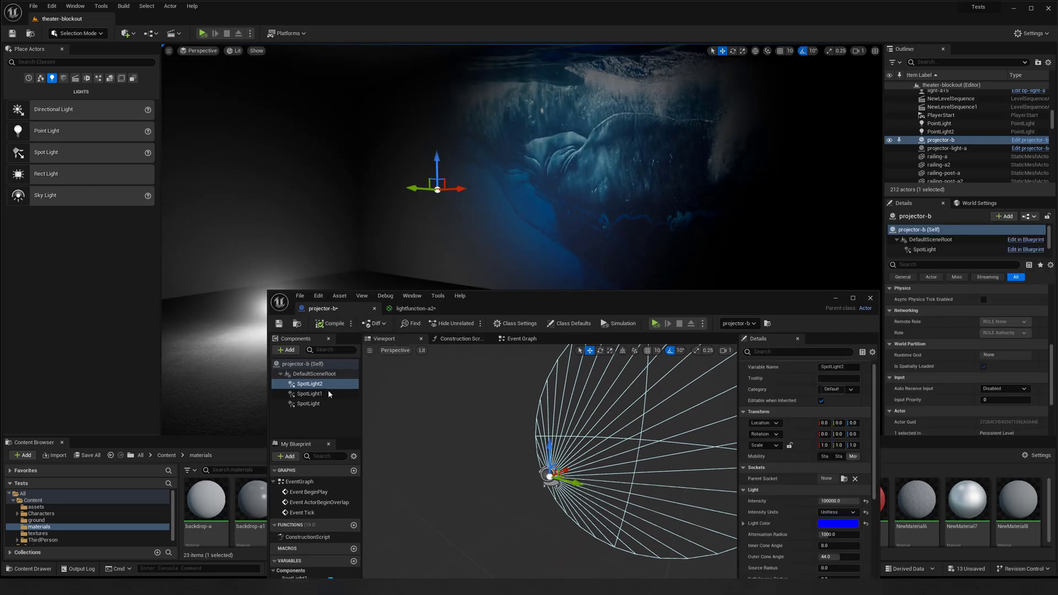
right_drag(512, 256, 540, 259)
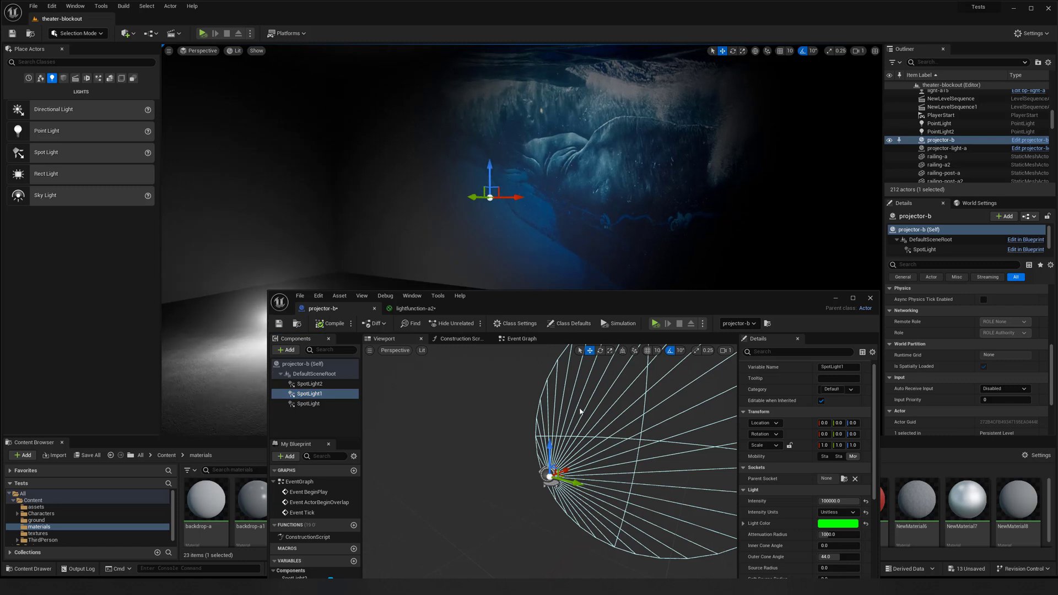
Step: Try offsetting SpotLight1 along Y by about 4.8, then undo the move
drag(575, 482, 577, 482)
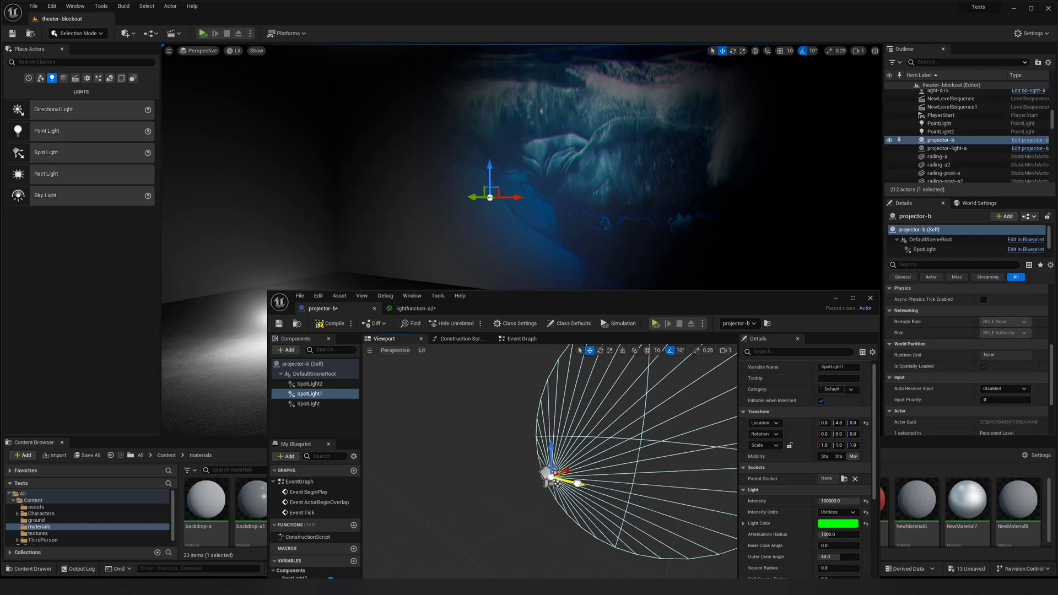
key(ctrl+z)
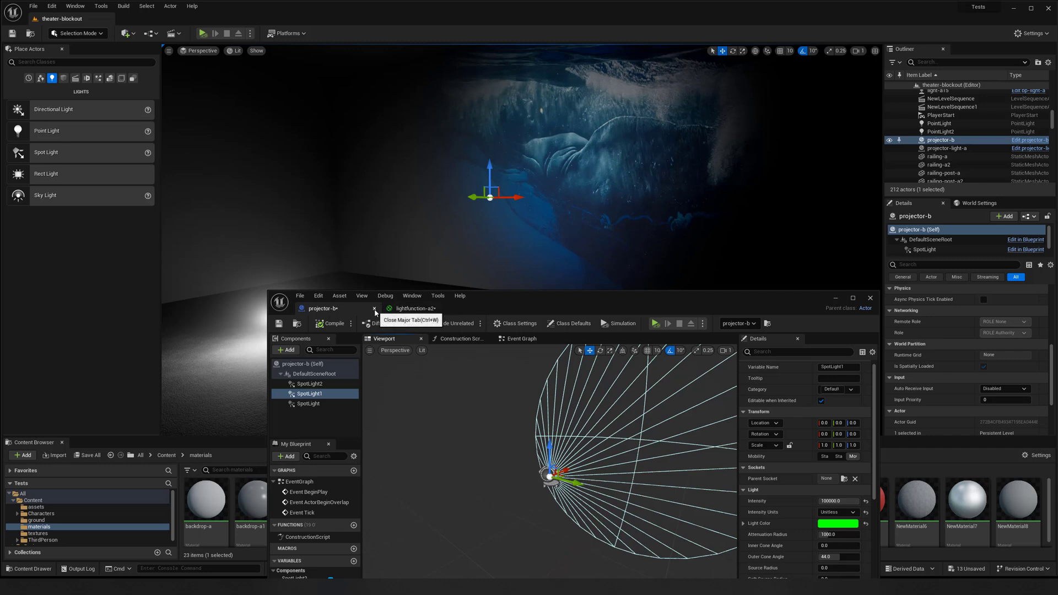
right_drag(509, 229, 559, 247)
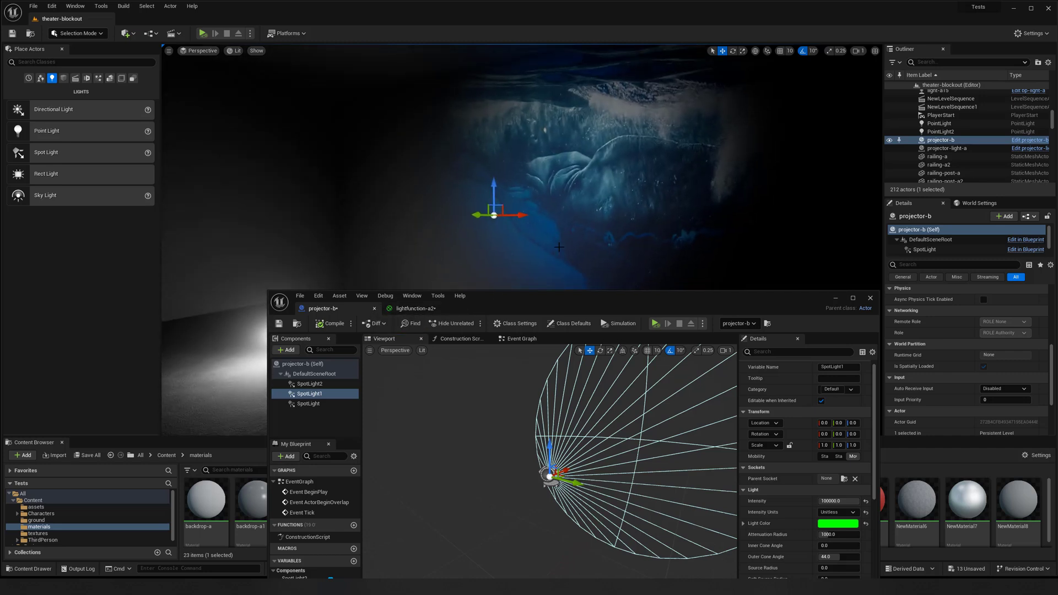
Step: Bring projector-b's component viewport back, select SpotLight2, and close the projector-b and lightfunction-a2 editors
click(453, 339)
click(512, 341)
click(392, 341)
drag(536, 310, 506, 156)
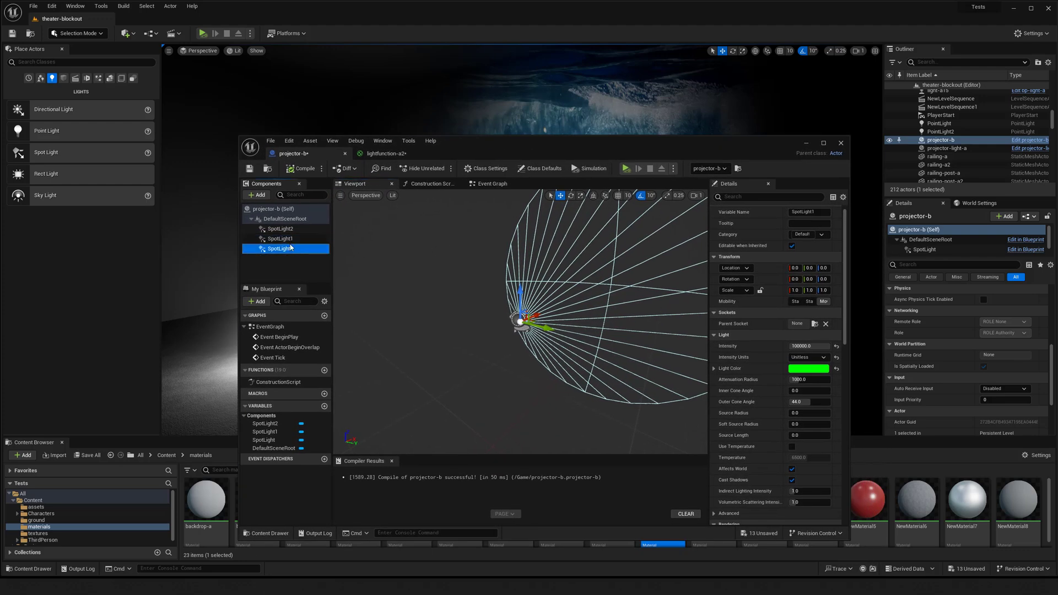
click(281, 229)
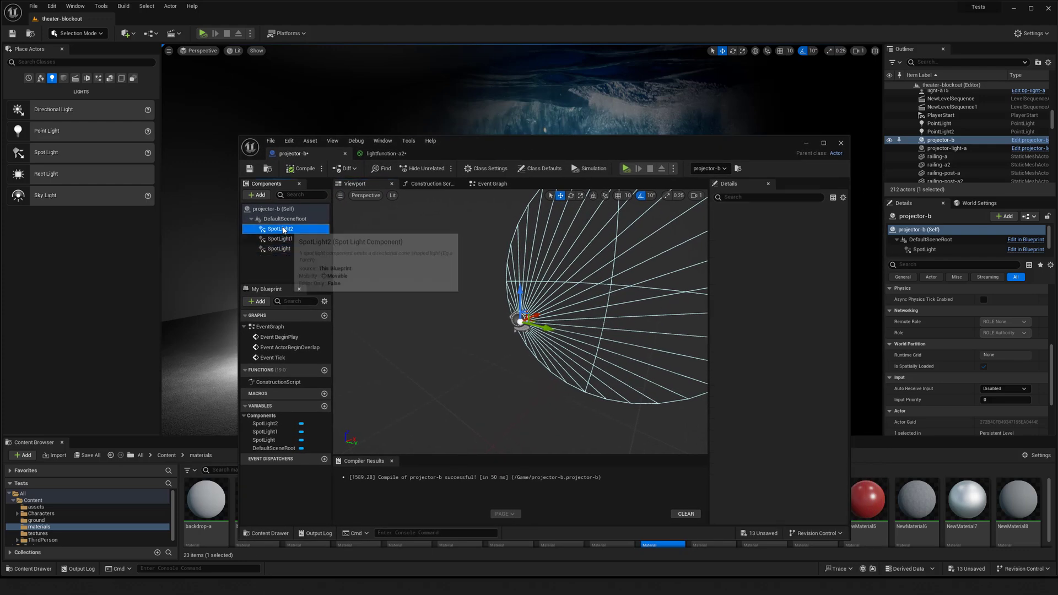
click(345, 153)
click(346, 154)
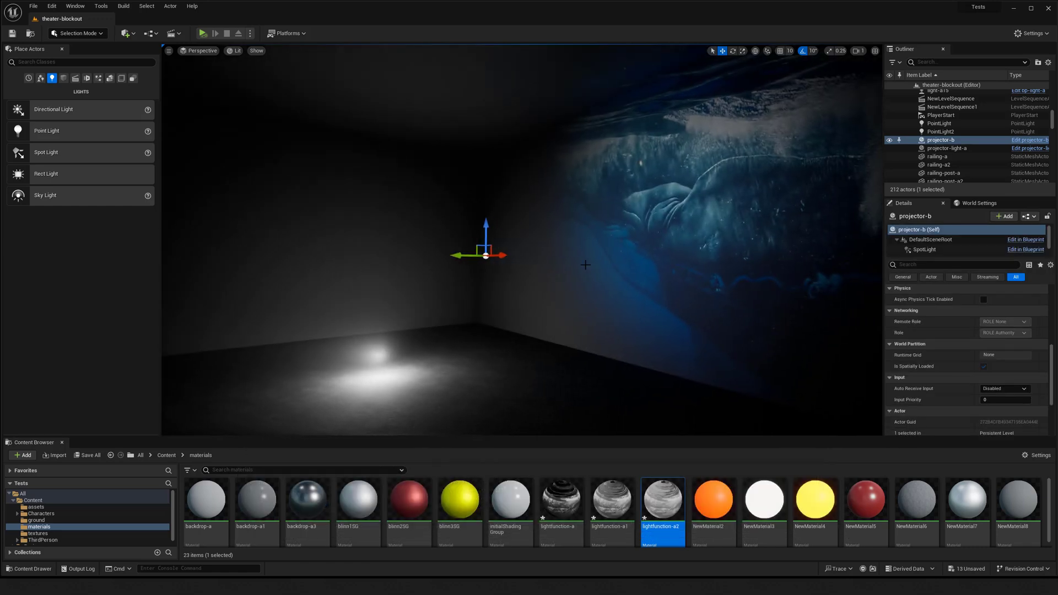
Step: Examine projector-b's volumetric beam from the front with the editor gizmos and icons hidden
drag(459, 256, 386, 251)
right_drag(386, 251, 184, 275)
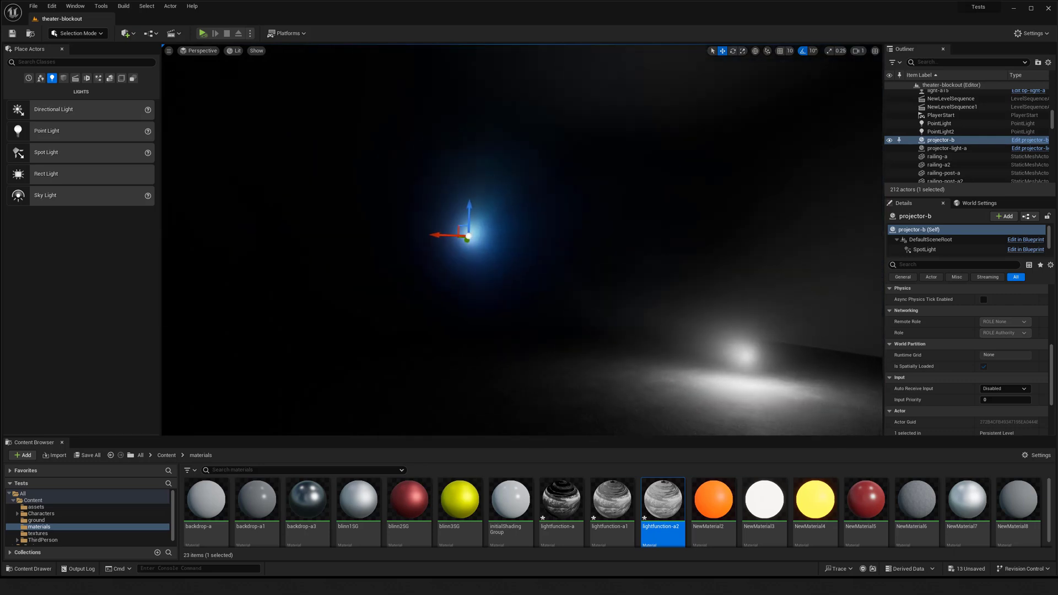
right_drag(593, 261, 483, 246)
key(g)
key(g)
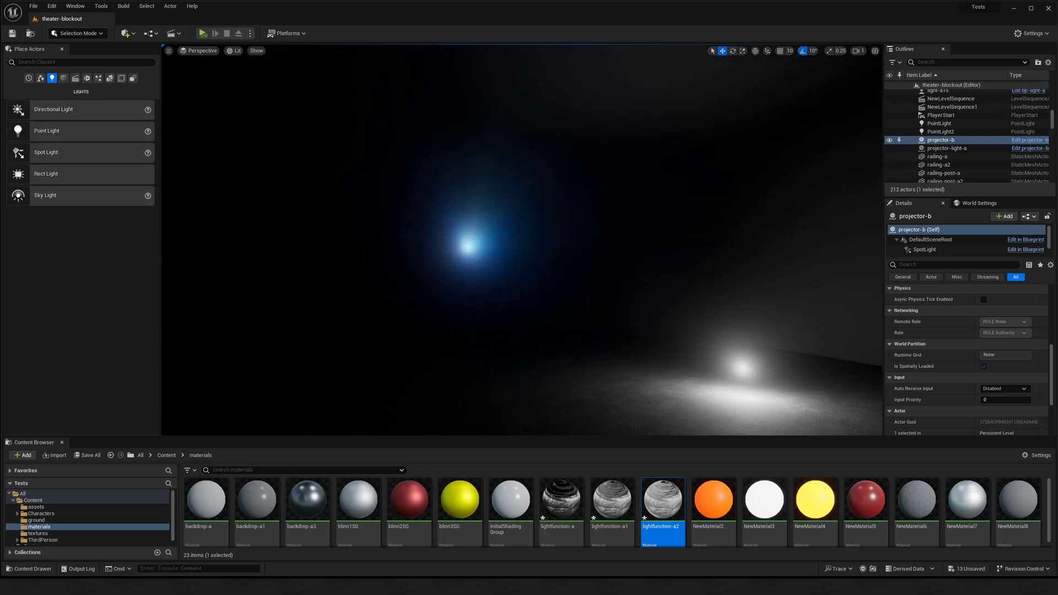
right_drag(571, 248, 511, 267)
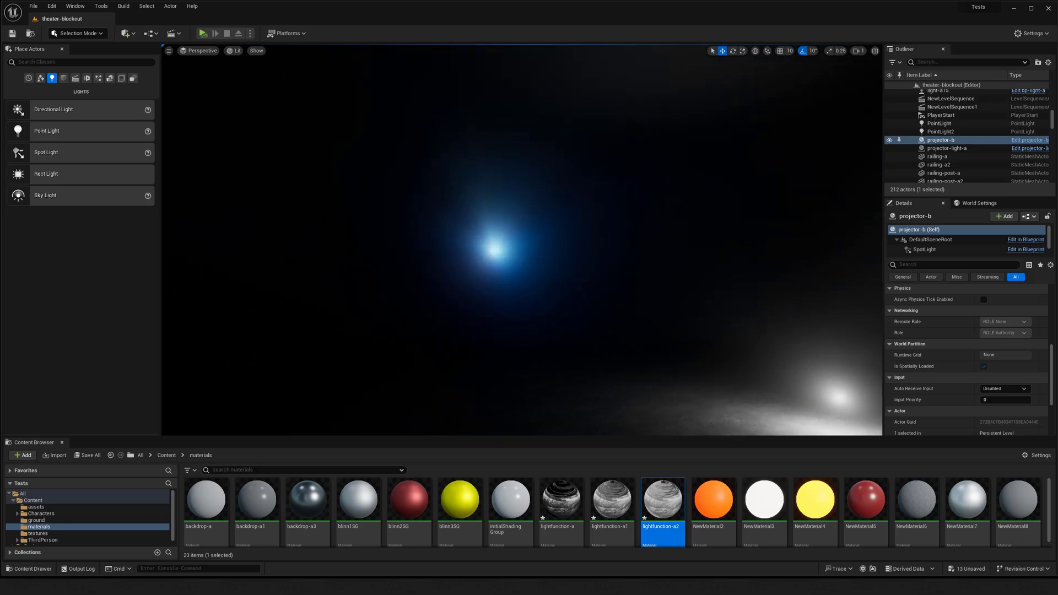
right_drag(438, 179, 570, 161)
right_drag(477, 262, 465, 263)
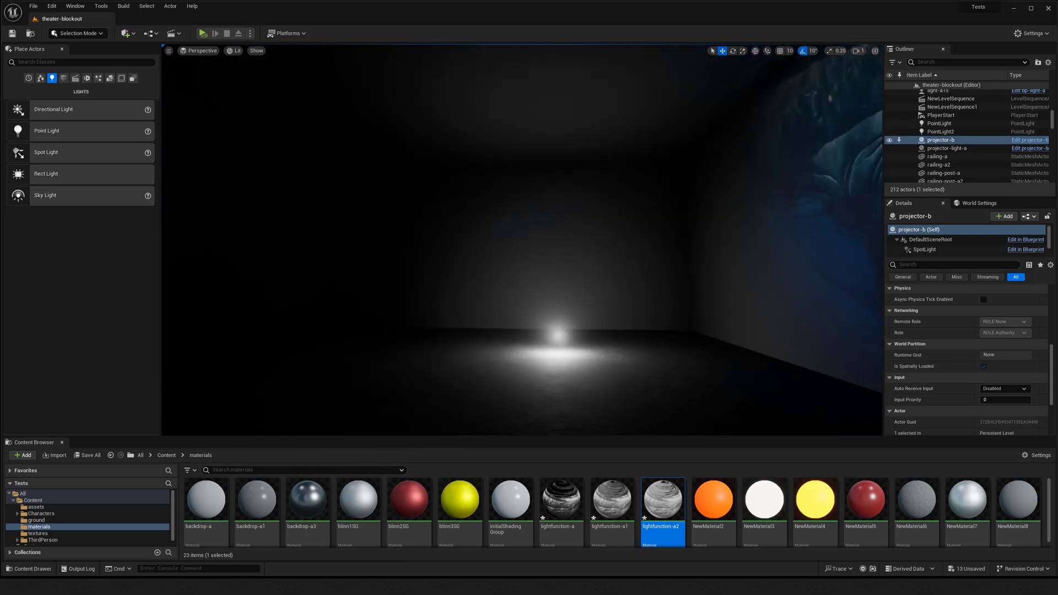
Step: Select projector-light-a in the furnished theater and examine its beam from the seats with editor icons hidden
key(w)
right_drag(613, 264, 666, 266)
key(g)
click(393, 170)
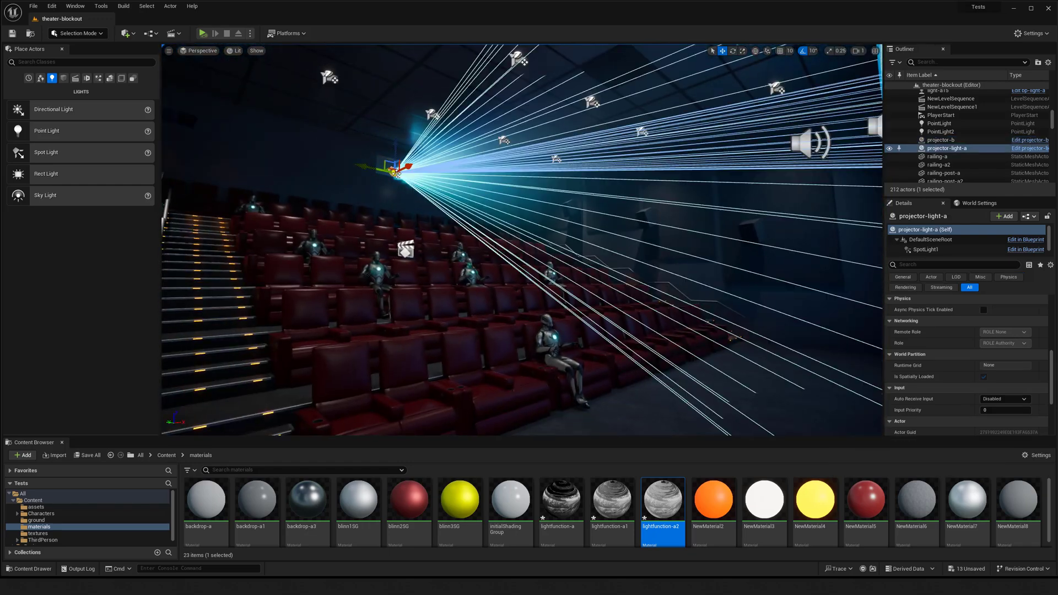
right_drag(531, 203, 444, 229)
key(g)
key(g)
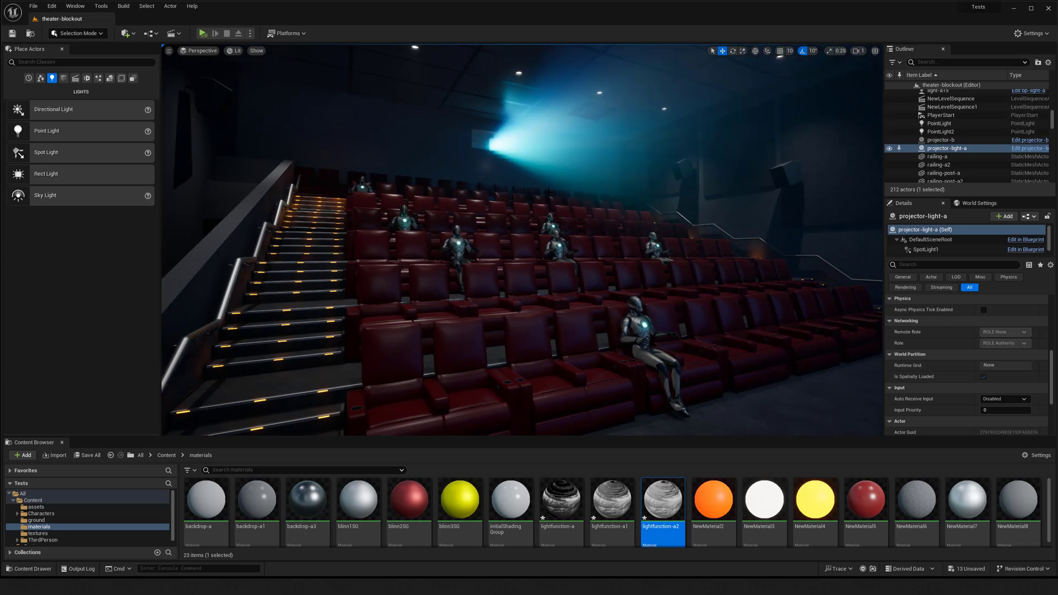
key(g)
drag(1051, 368, 1051, 313)
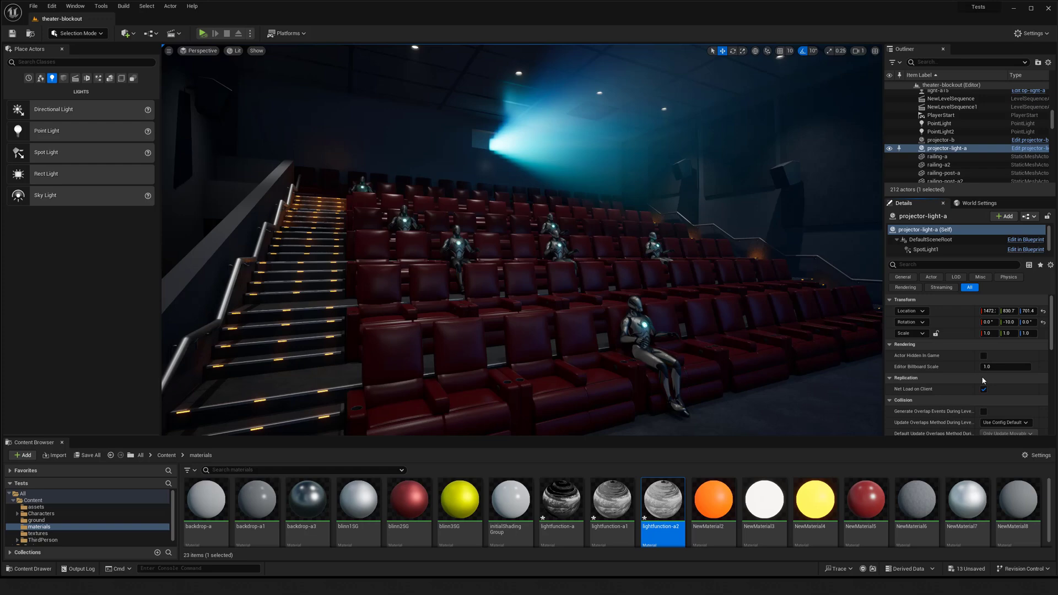
Step: Open the projector-light-a blueprint and inspect the Light Function Material assigned to its SpotLight
click(1022, 149)
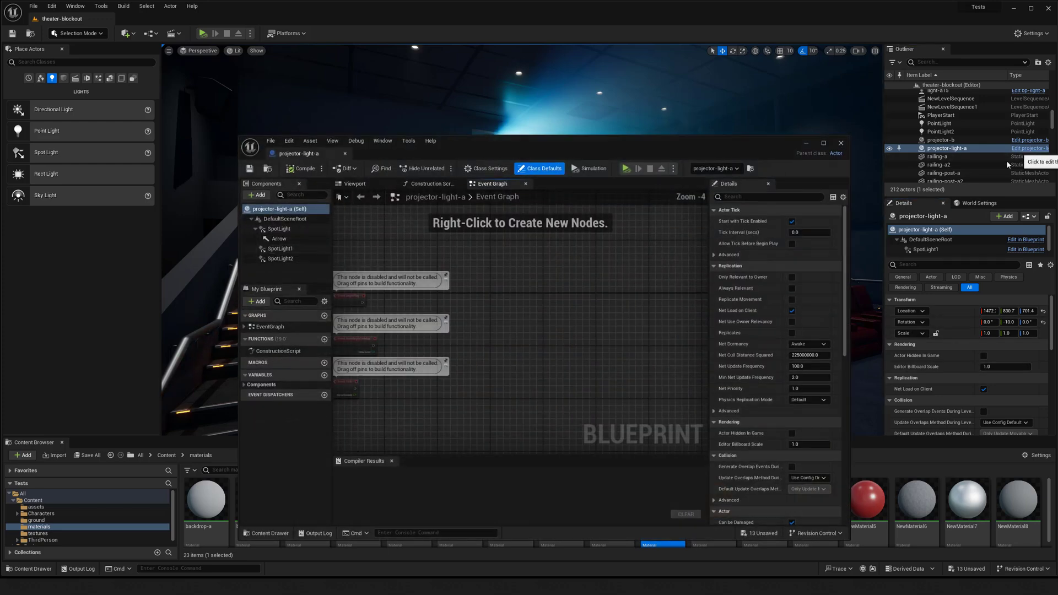
click(364, 184)
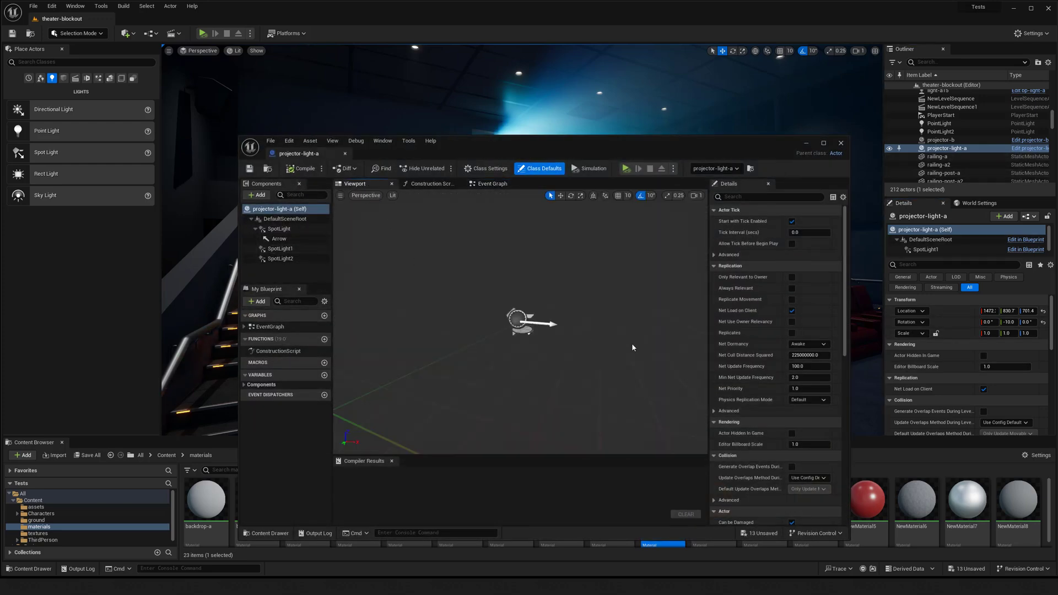
click(277, 228)
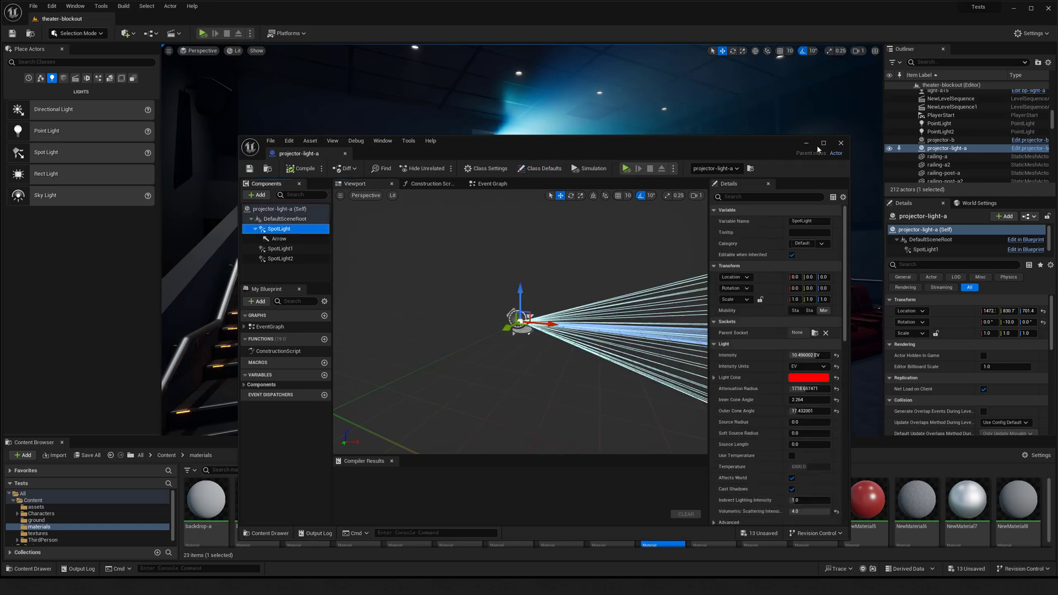
scroll(804, 392, down, 15)
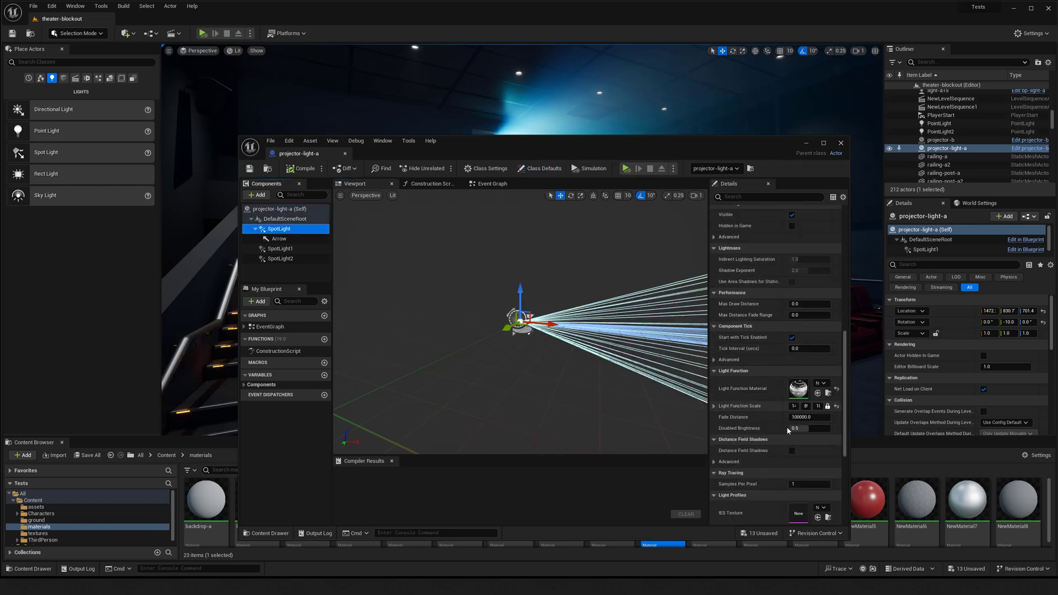
double_click(798, 388)
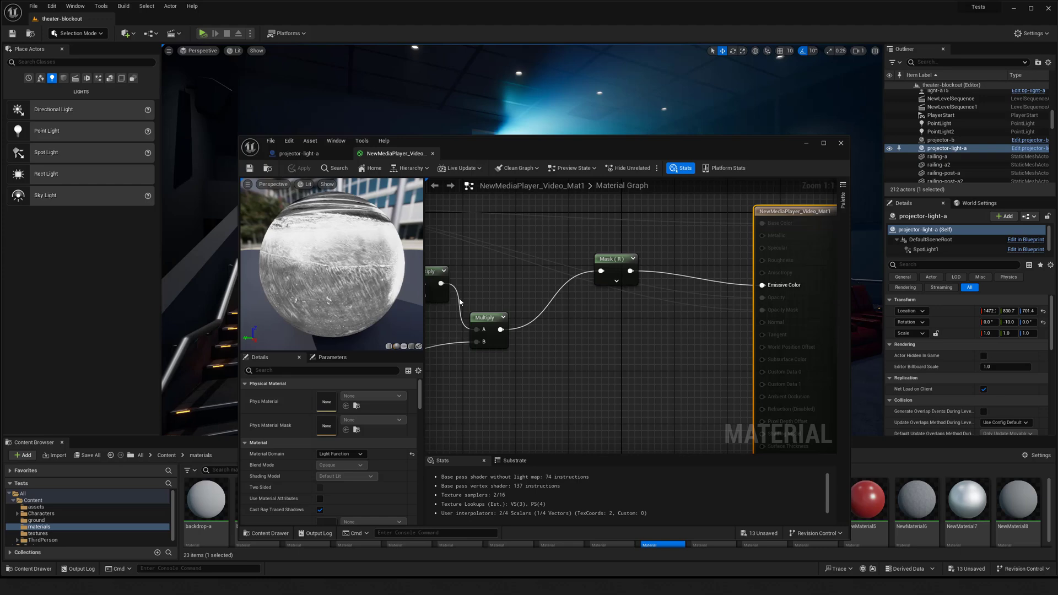
Step: Open the NewMediaPlayer asset through the material's video texture, then shrink its window and move it clear of the projector beam
double_click(449, 264)
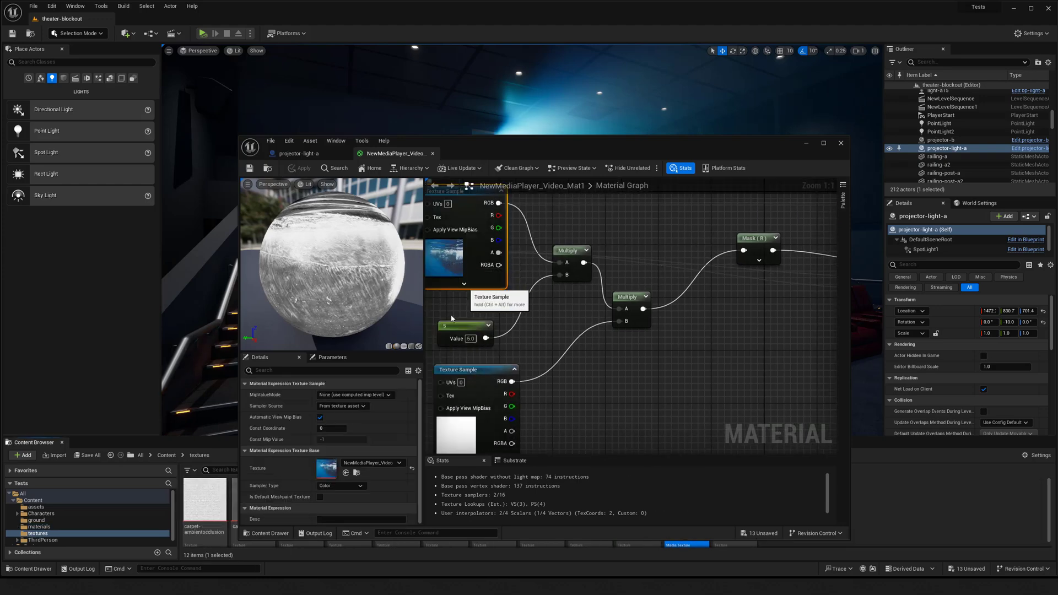
double_click(327, 468)
drag(557, 146, 631, 126)
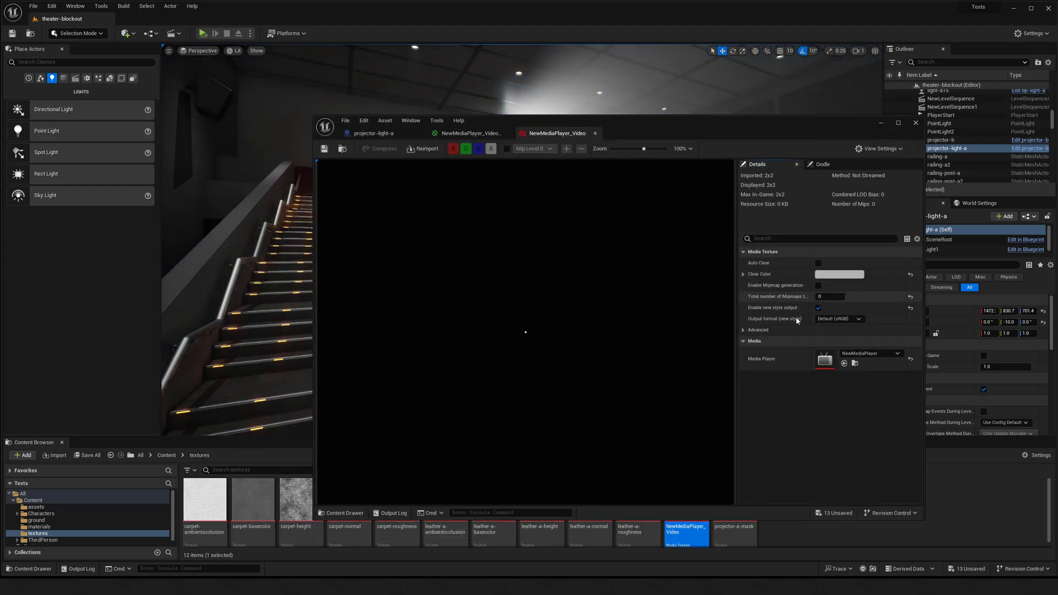
double_click(824, 359)
drag(786, 127, 797, 156)
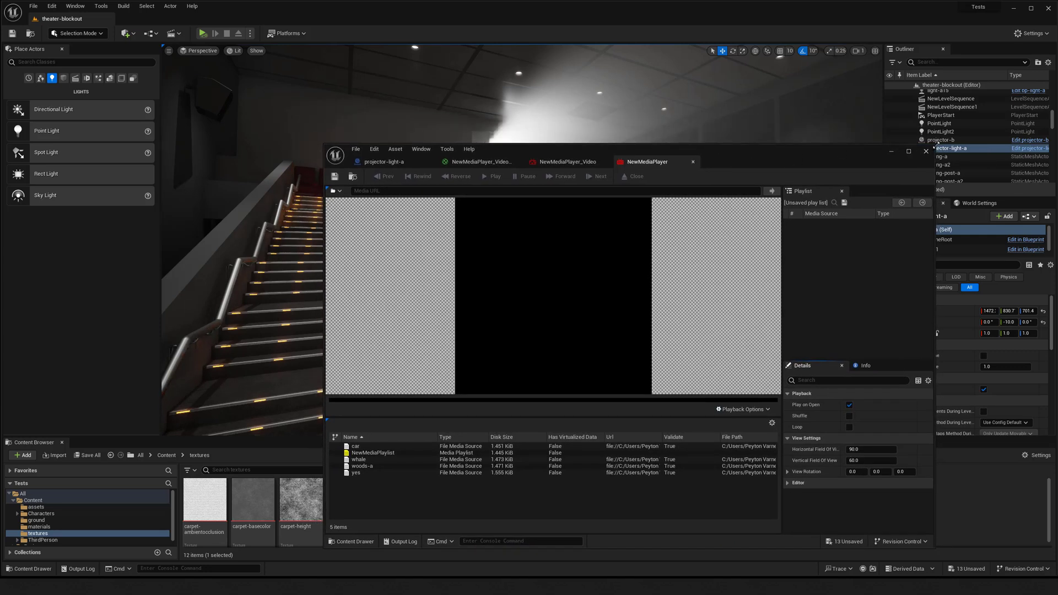
drag(935, 147, 740, 250)
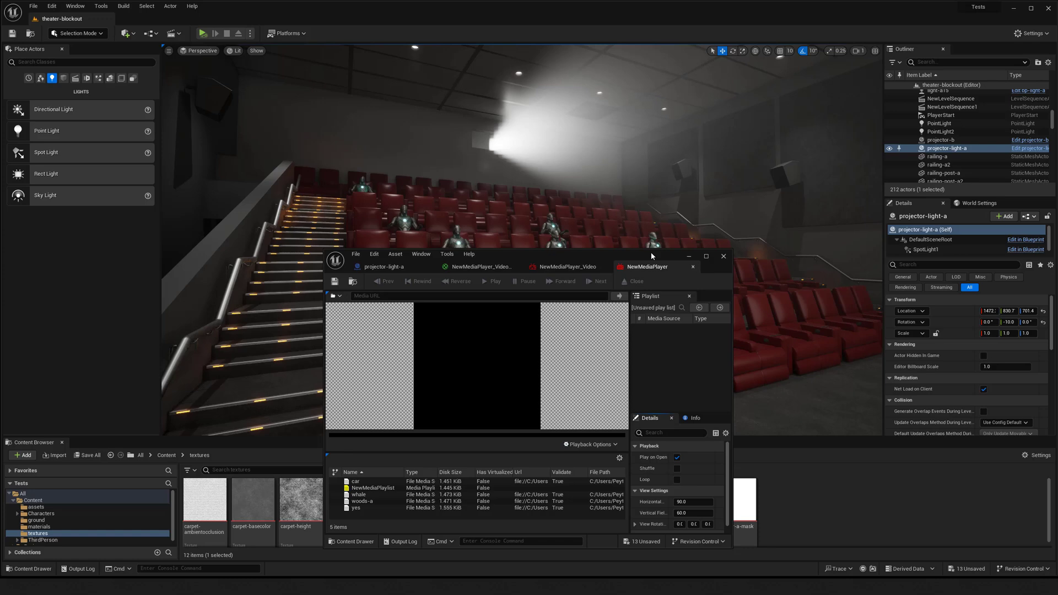
drag(628, 256, 352, 254)
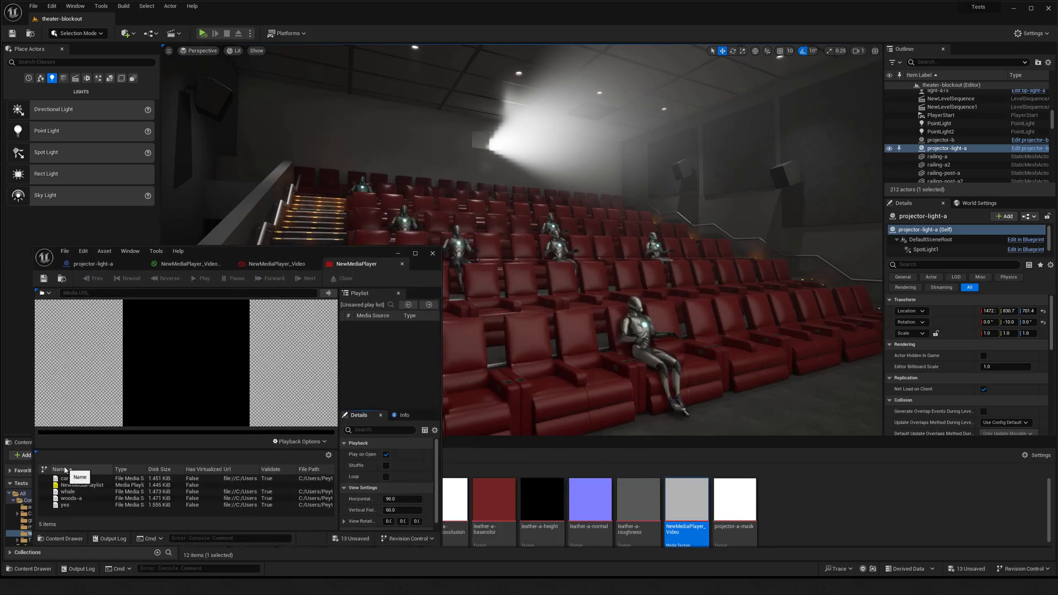
Step: Play the car media source and examine the coloured projector beam above the seats
double_click(65, 478)
right_drag(649, 113, 592, 258)
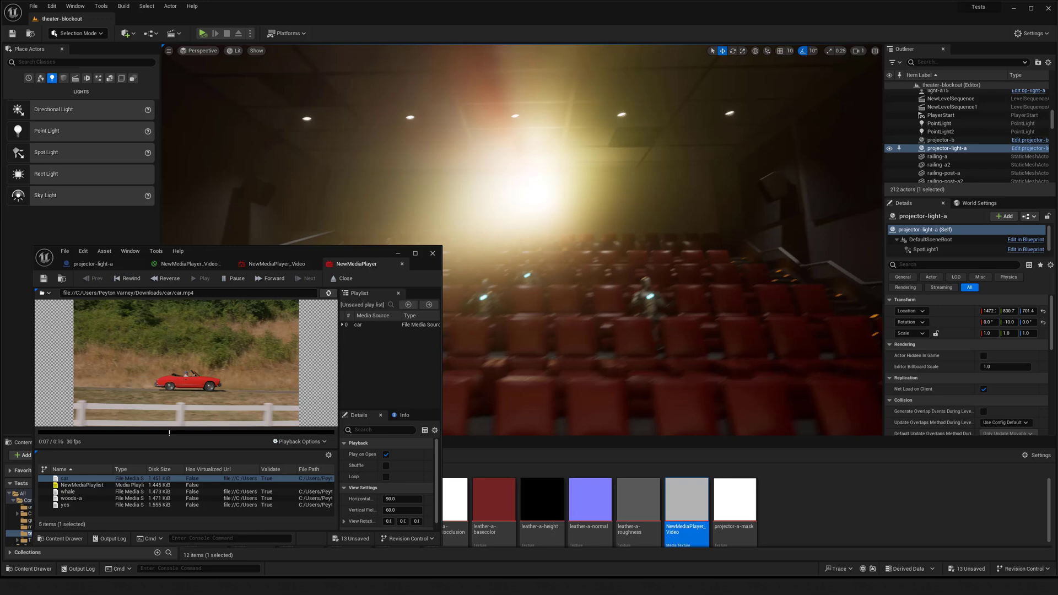
right_drag(623, 200, 623, 201)
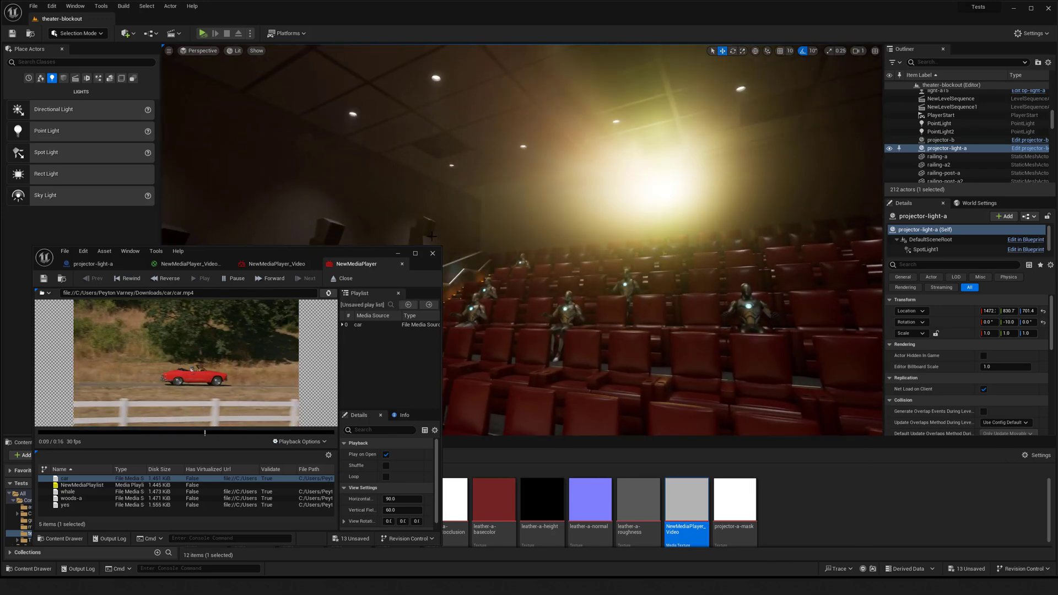
right_drag(431, 236, 506, 256)
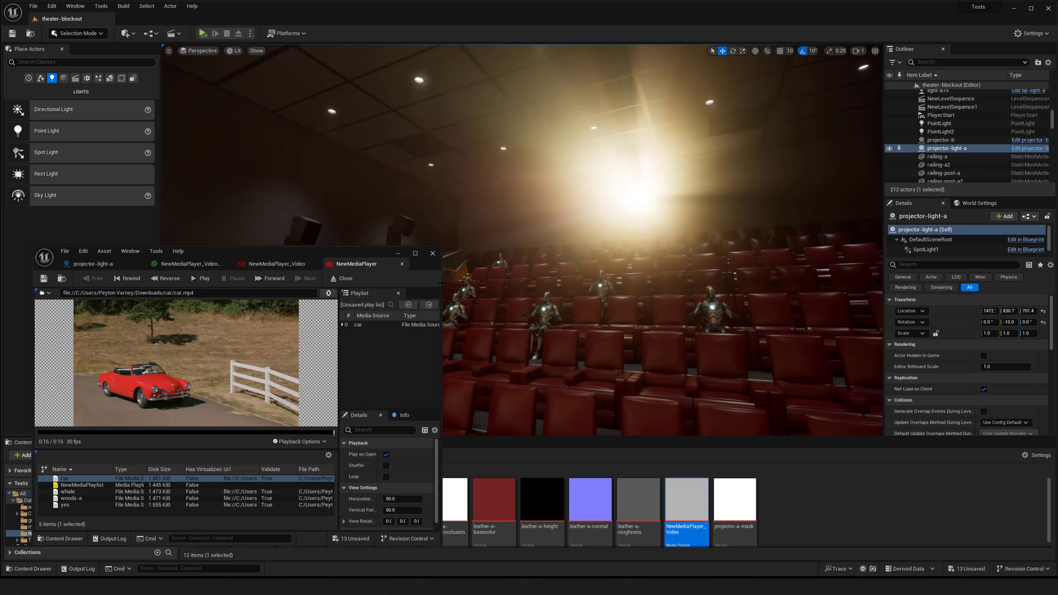
Step: Play the woods-a media source and view the beam from several sides of the theater
double_click(88, 498)
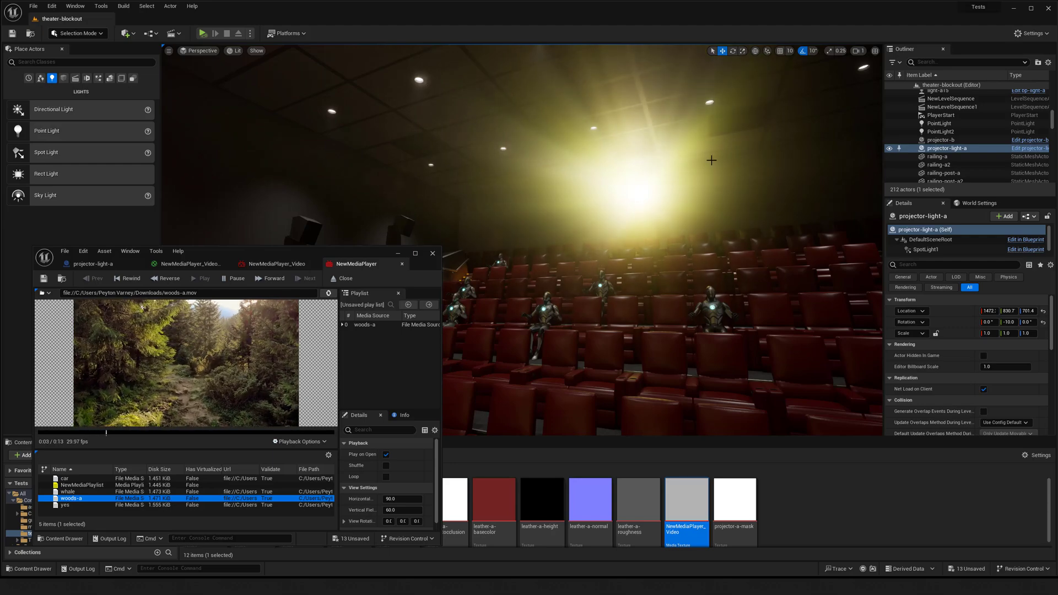
right_drag(664, 221, 256, 222)
right_drag(579, 223, 843, 245)
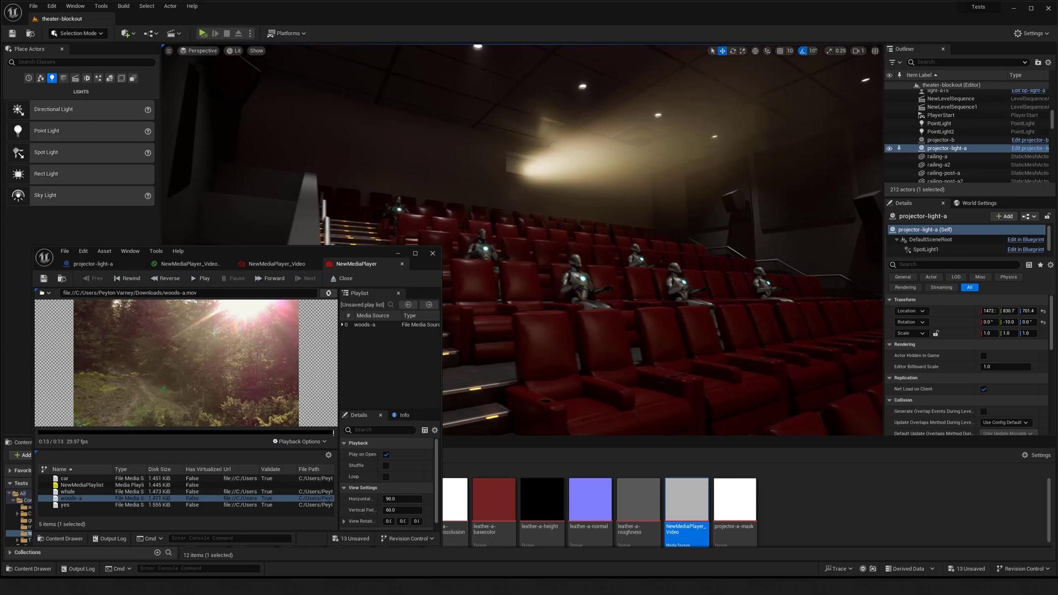
Step: Close the media player editor window and examine the coloured beam and the woods footage on the screen from around the theater
click(432, 254)
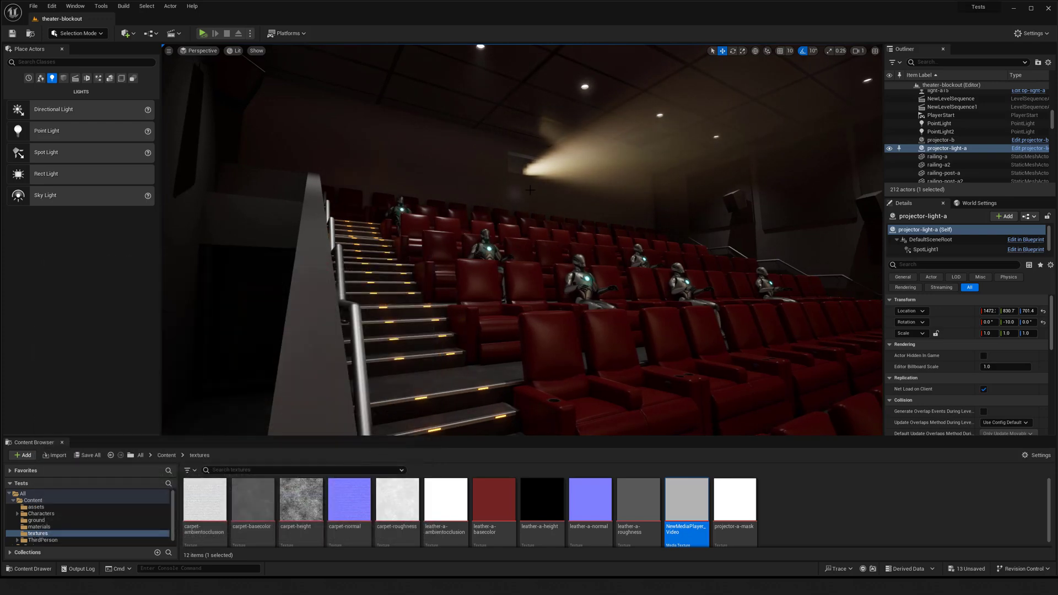
right_drag(595, 215, 443, 202)
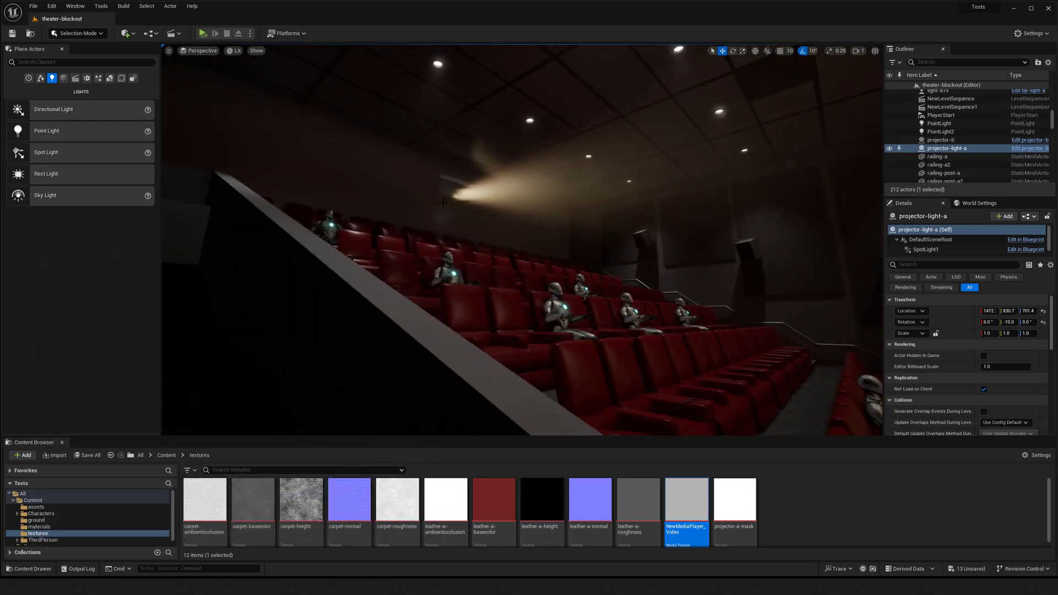
right_drag(485, 287, 558, 286)
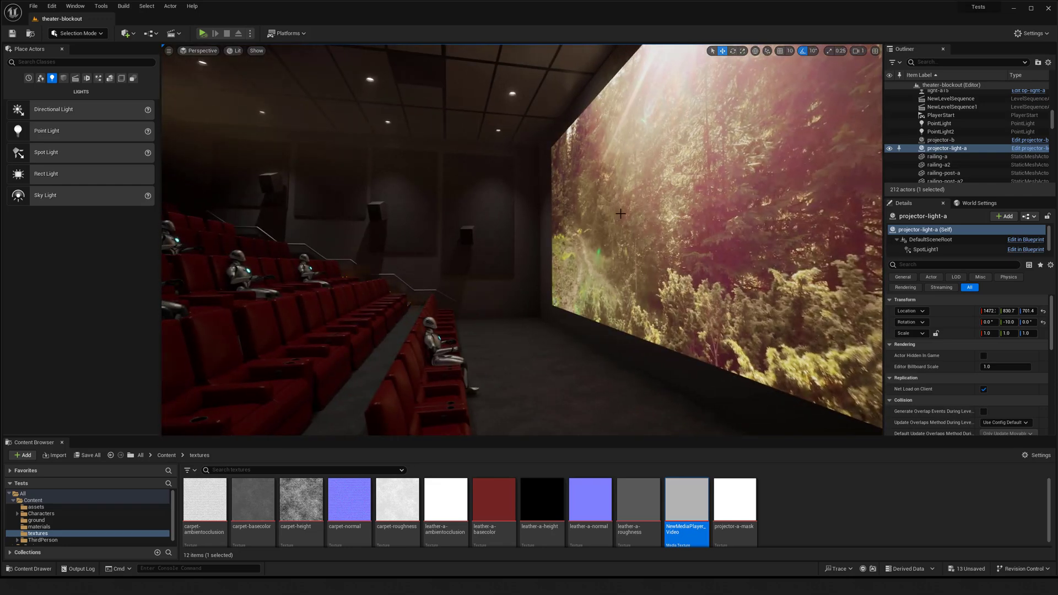
mouse_move(607, 345)
right_down()
mouse_move(496, 336)
mouse_move(606, 344)
right_up()
right_drag(519, 210, 393, 214)
mouse_move(605, 209)
right_down()
mouse_move(771, 212)
mouse_move(595, 207)
mouse_move(605, 209)
right_up()
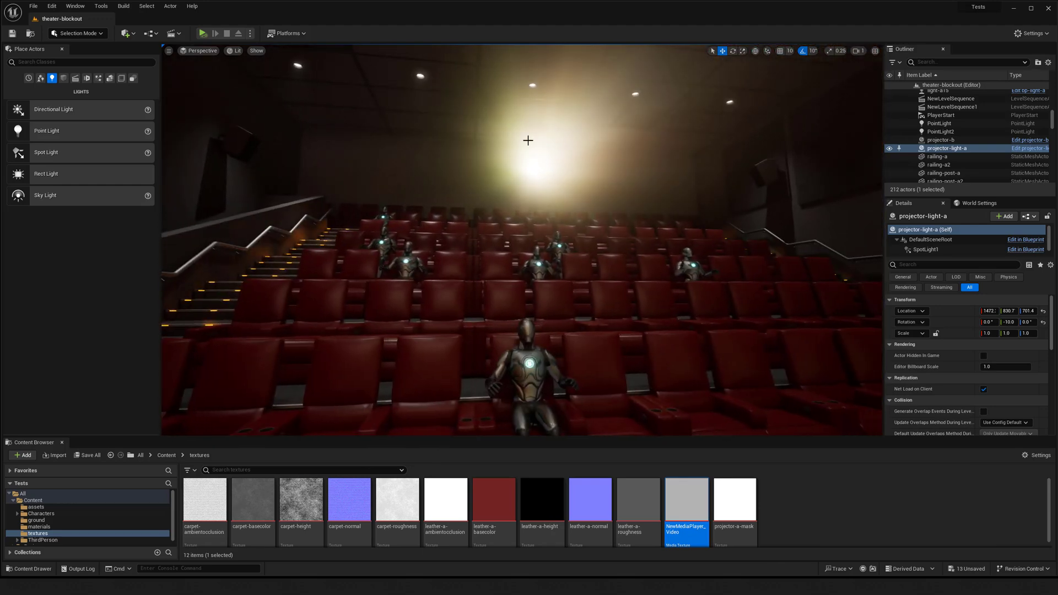
right_drag(639, 138, 564, 179)
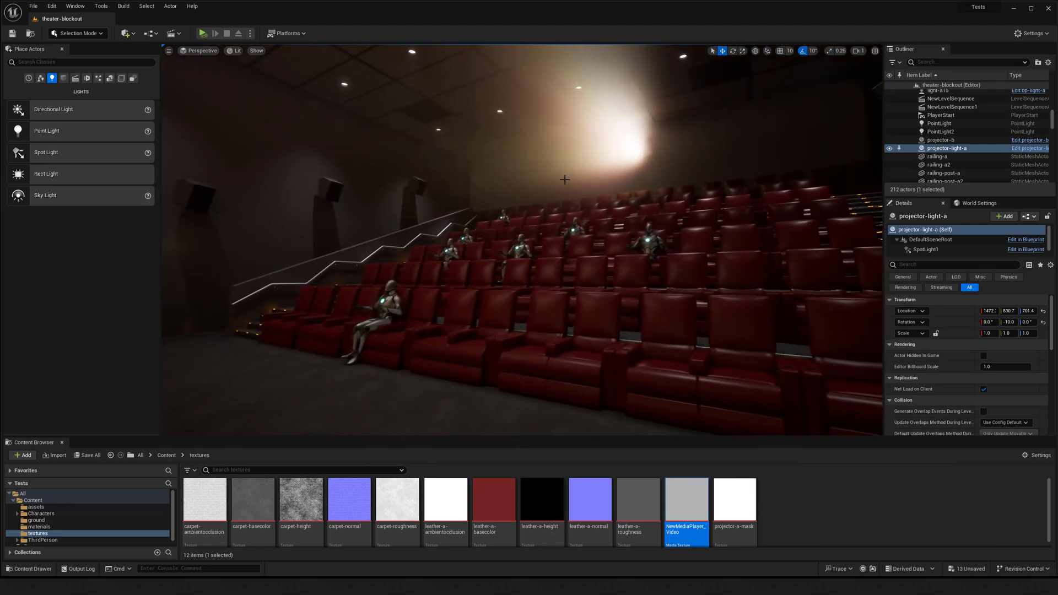
right_drag(651, 177, 758, 175)
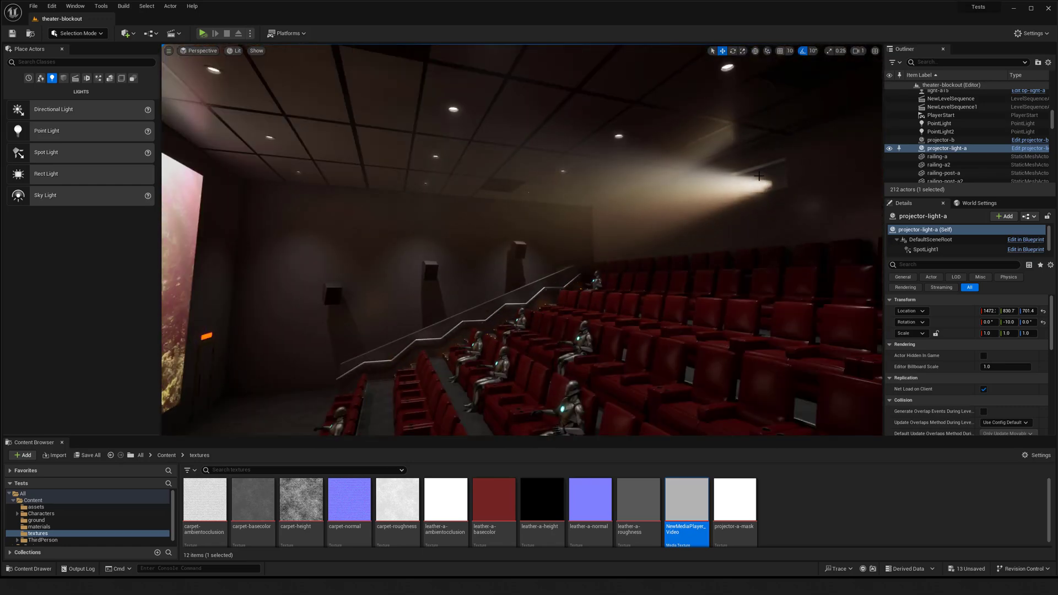
right_drag(666, 226, 716, 210)
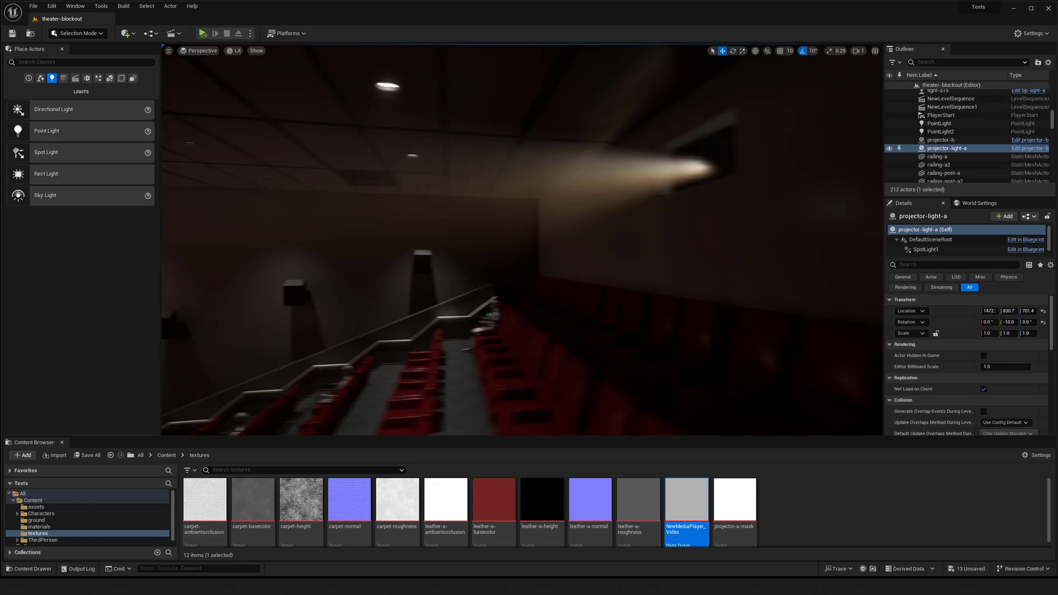
right_drag(593, 217, 688, 226)
right_drag(577, 243, 577, 241)
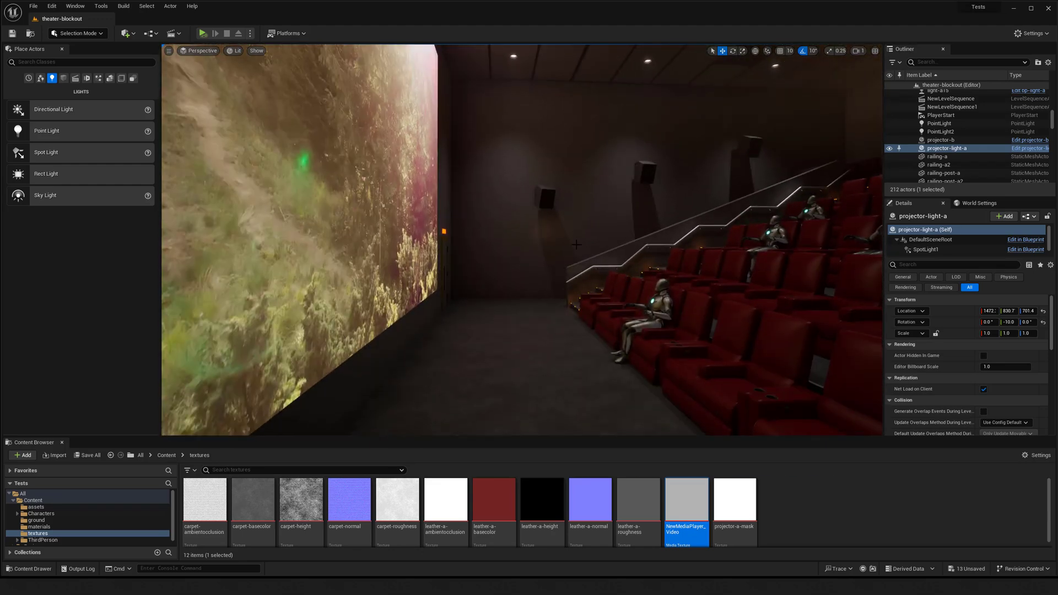